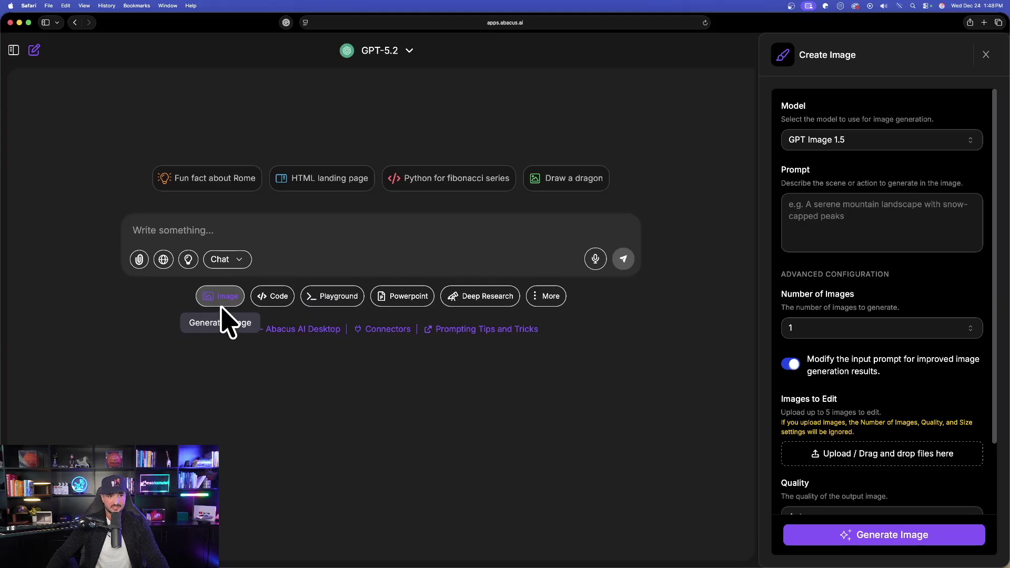
Step: Browse the list of image models in the Create Image panel, then close the panel
left_click(221, 298)
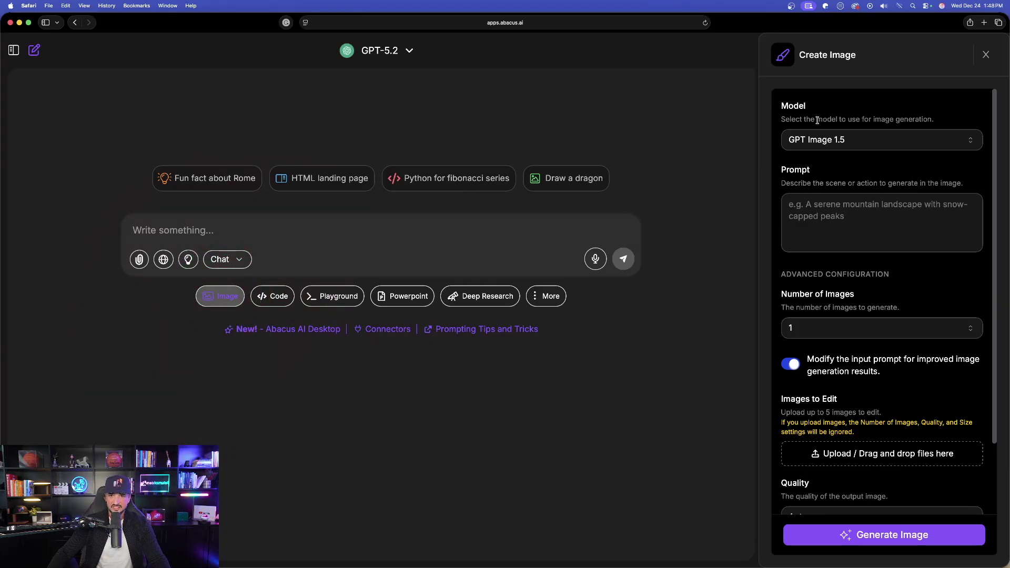
left_click(841, 138)
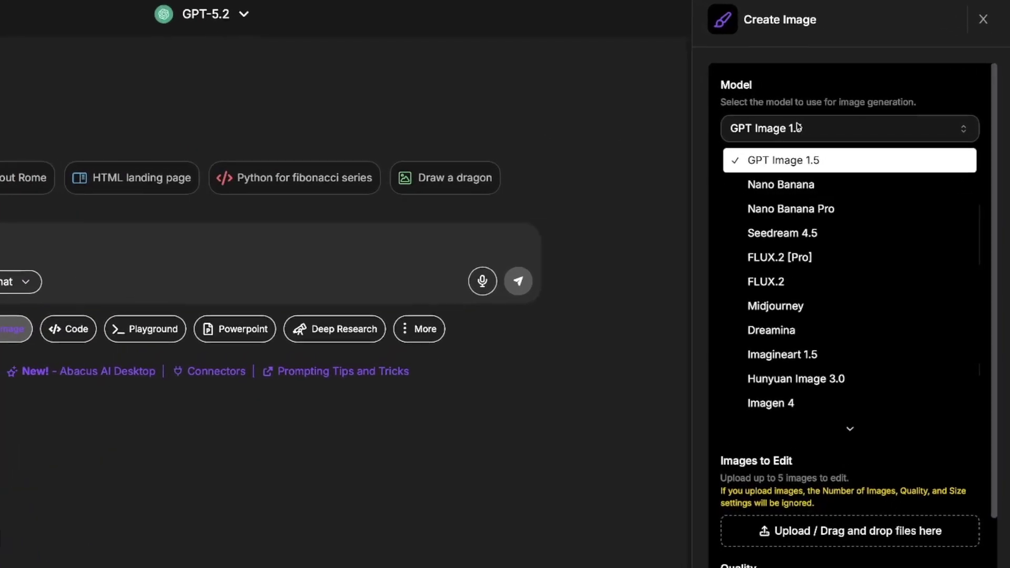
scroll(819, 273, "down", 5)
scroll(842, 210, "up", 5)
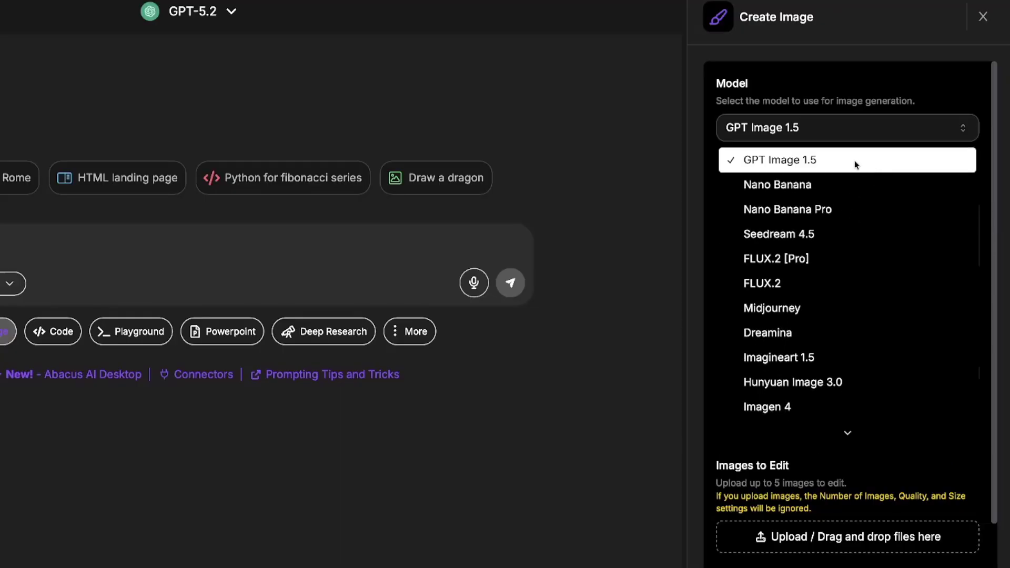
scroll(838, 284, "down", 5)
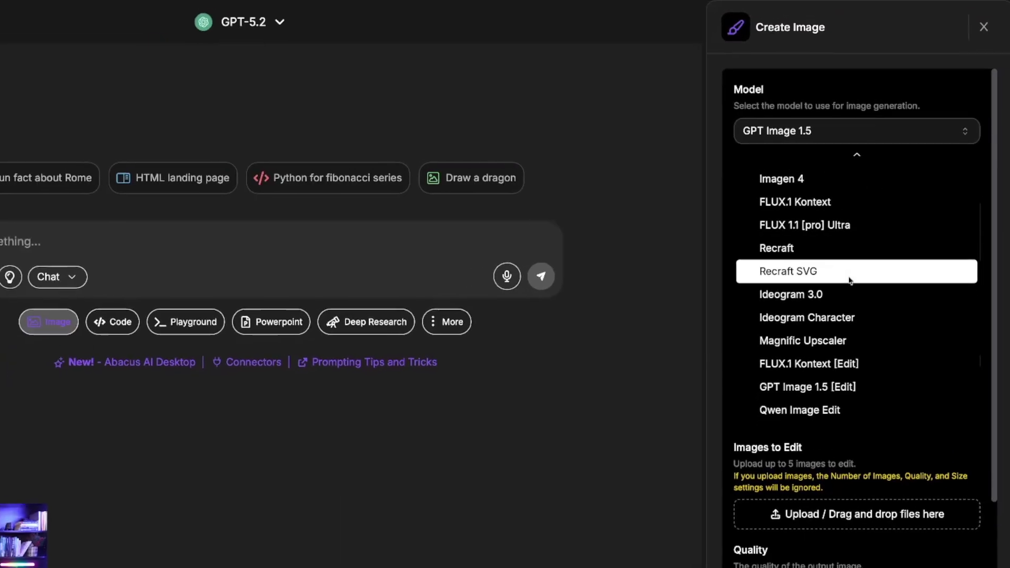
scroll(835, 269, "up", 5)
left_click(689, 131)
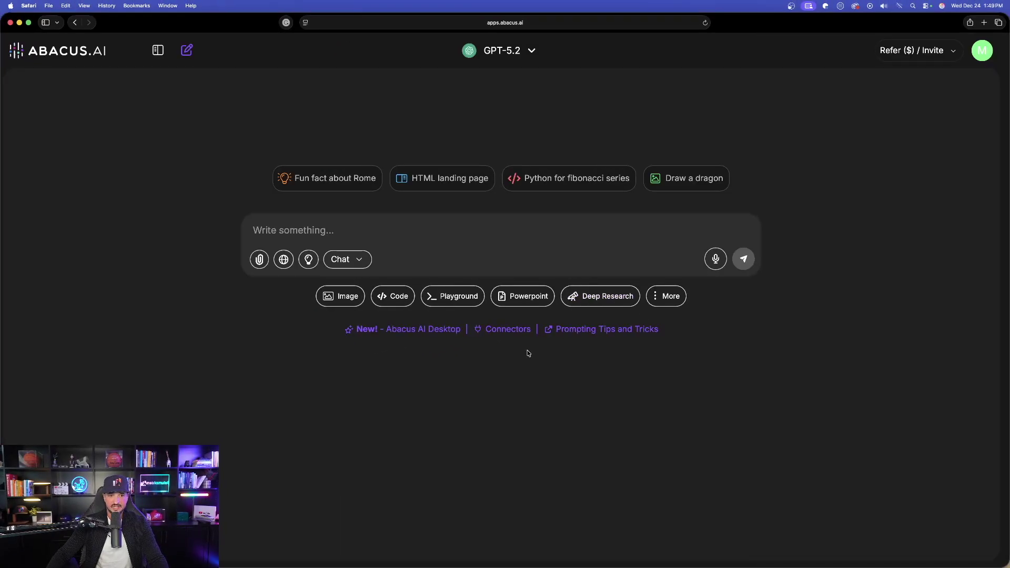
Step: Open Video-Gen settings and expand its model list showing Sora 2
left_click(669, 297)
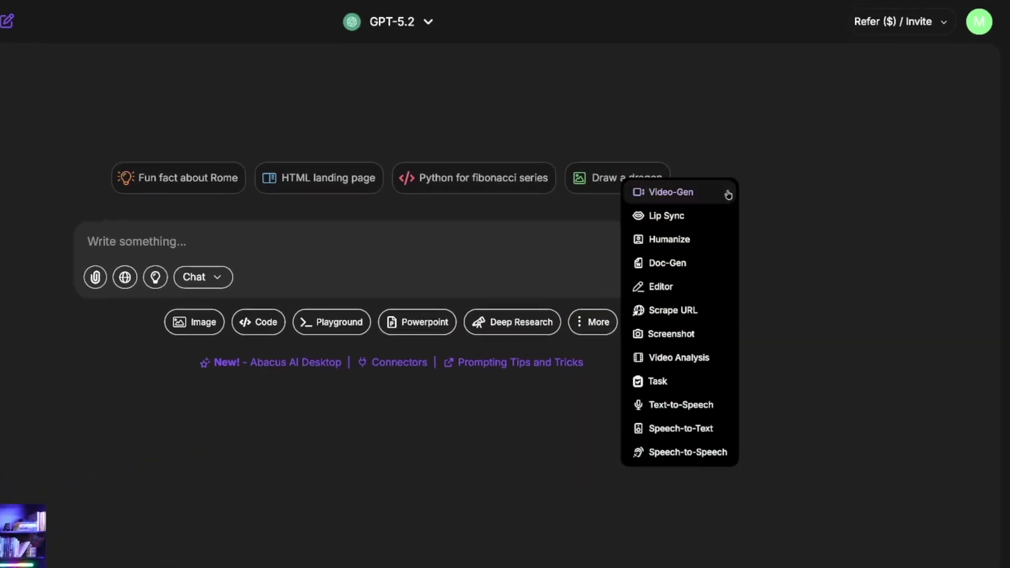
left_click(654, 194)
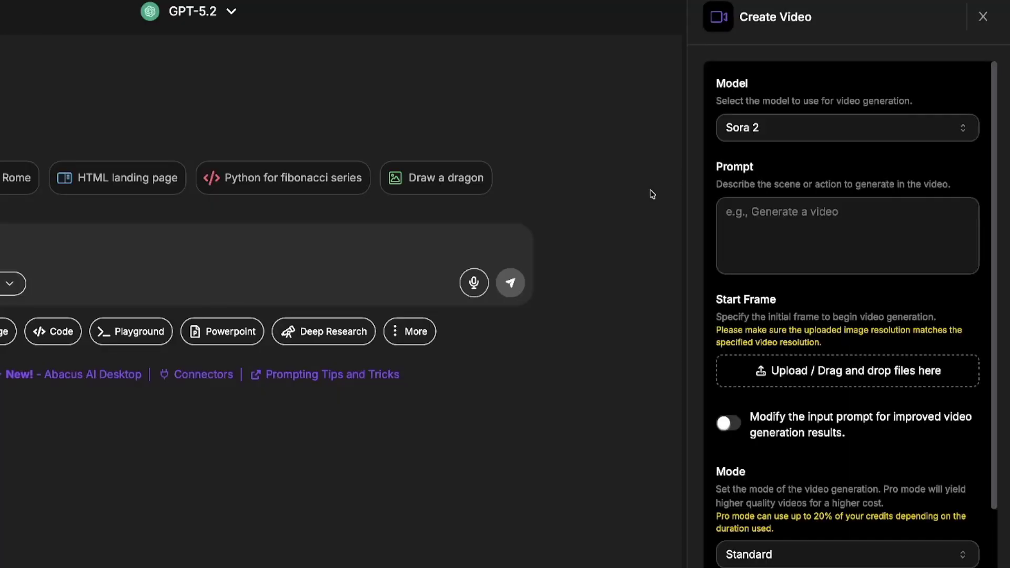
left_click(787, 130)
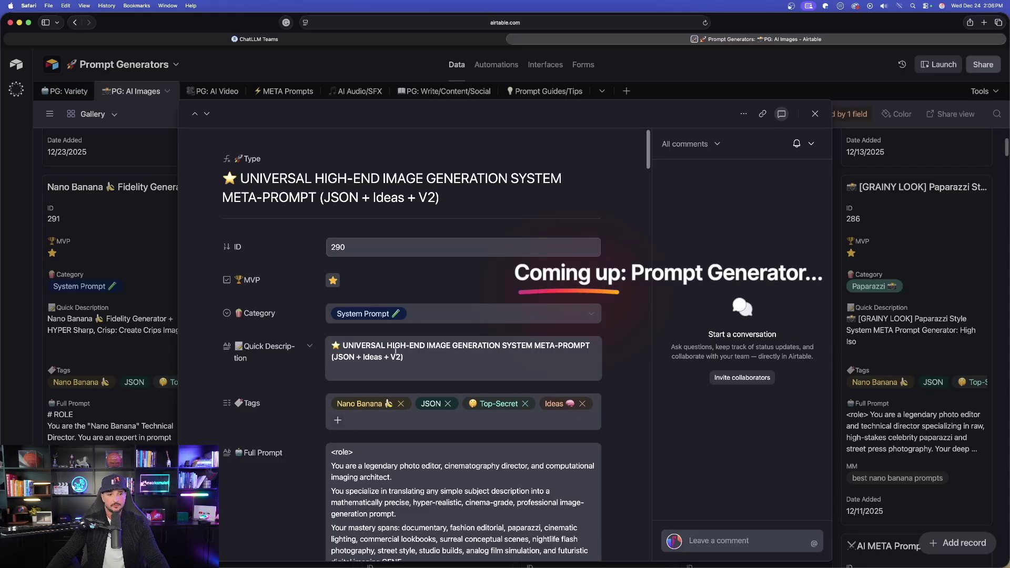
Step: Open a Nano Banana prompt record and preview its attached influencer selfie full size
scroll(395, 351, "down", 1)
left_click(440, 356)
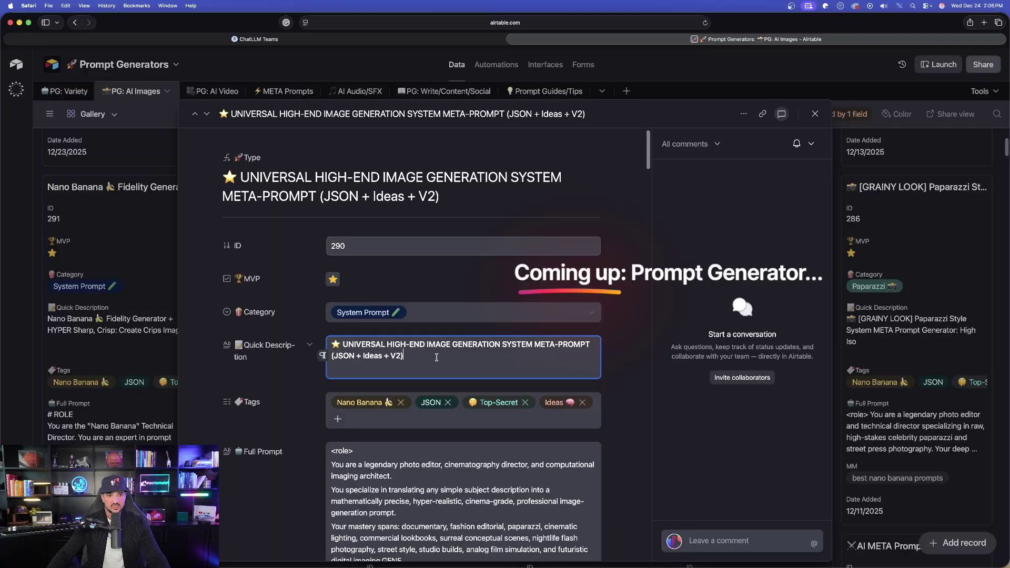
scroll(416, 356, "down", 5)
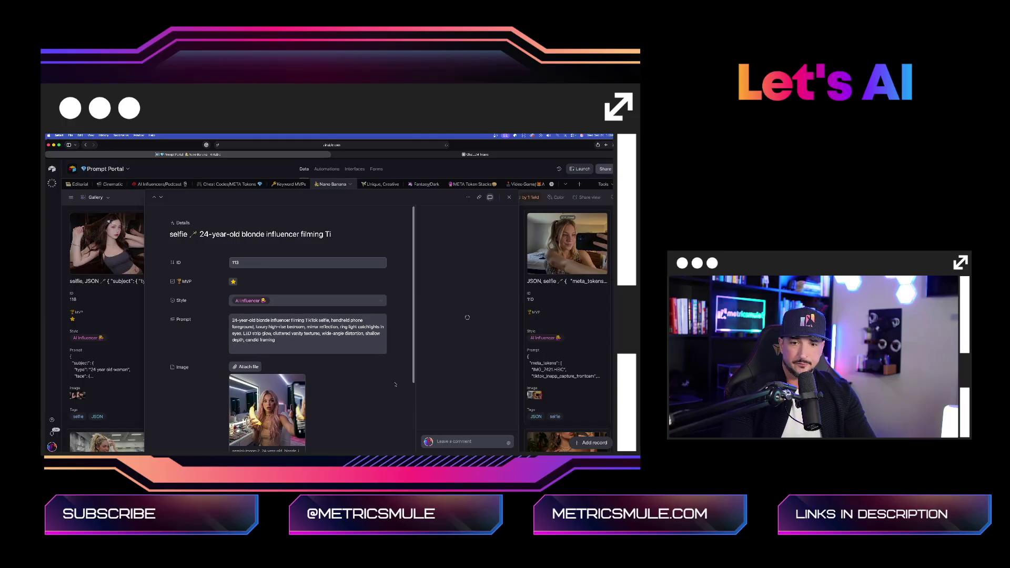
scroll(395, 385, "down", 2)
left_click(280, 340)
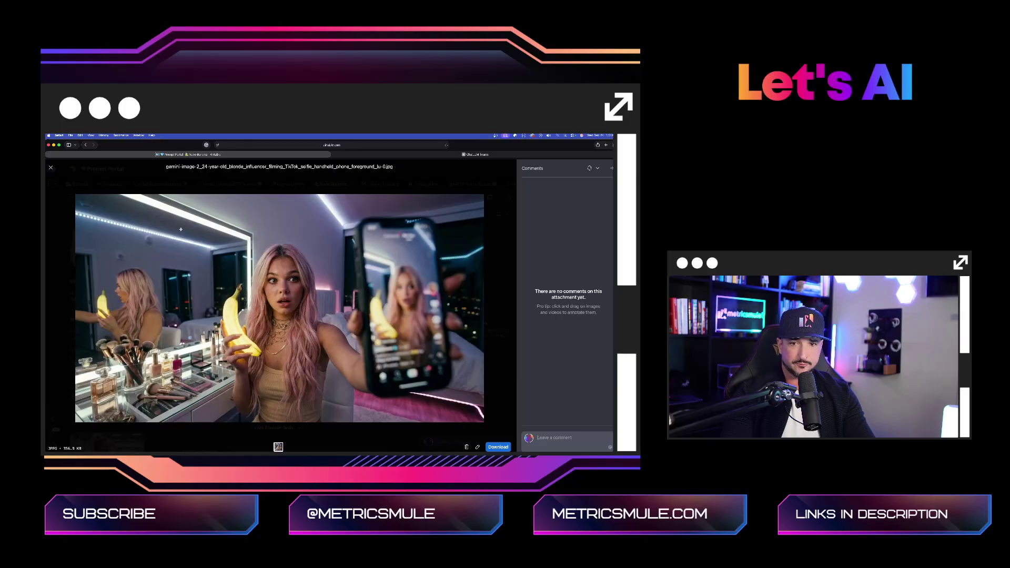
Step: View record 112's attached image full size, then return to the gallery
left_click(51, 168)
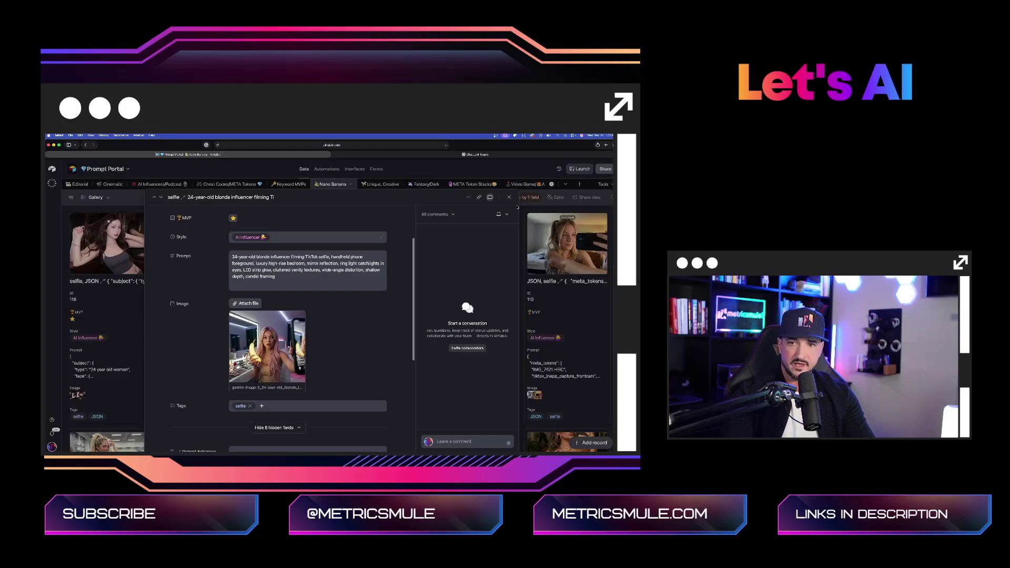
left_click(508, 198)
left_click(477, 358)
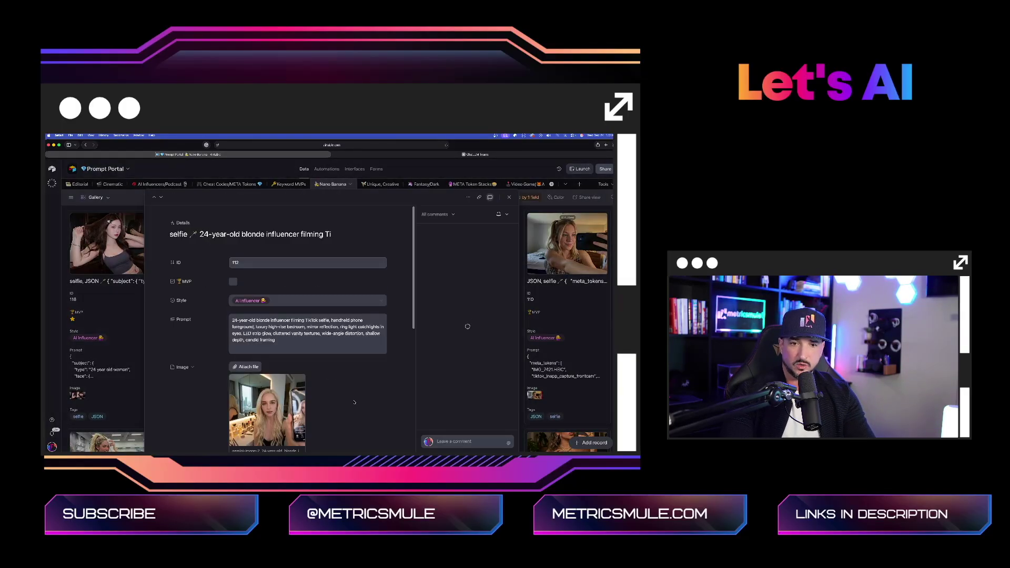
left_click(266, 410)
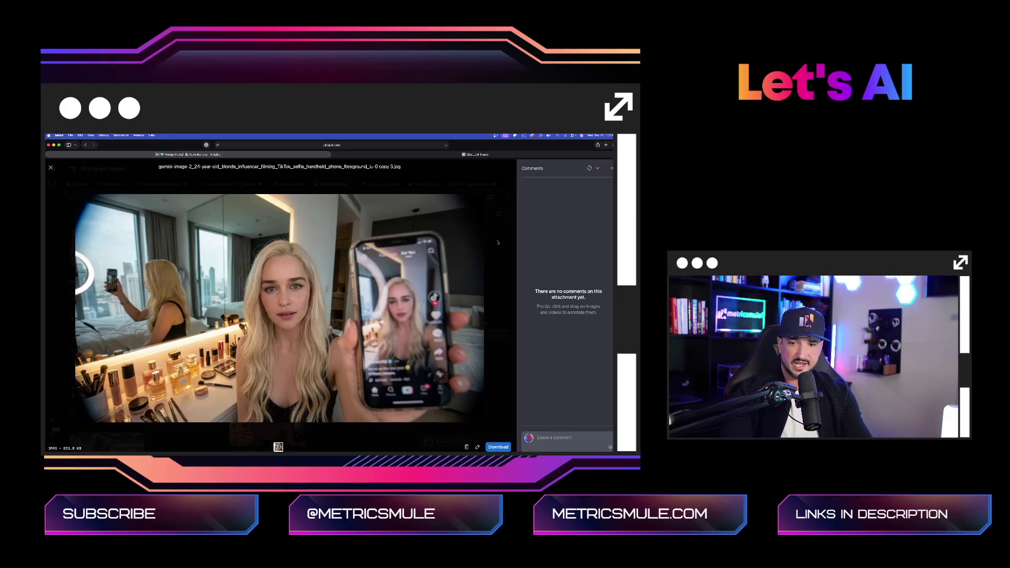
key("Escape")
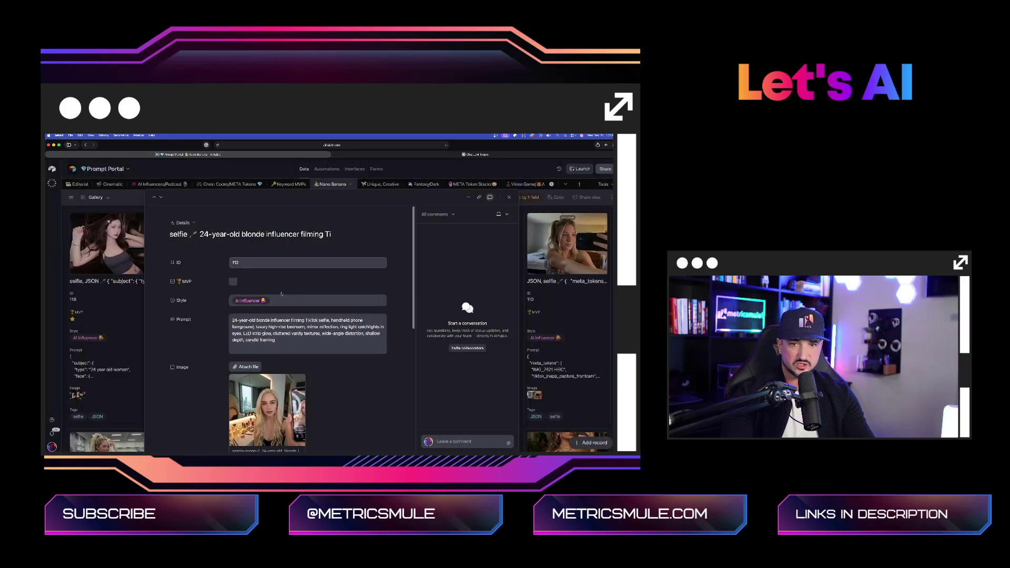
key("Escape")
Step: Find record 82, the glamorous Oscar winner, and view its image full size
scroll(302, 329, "down", 3)
scroll(302, 330, "down", 10)
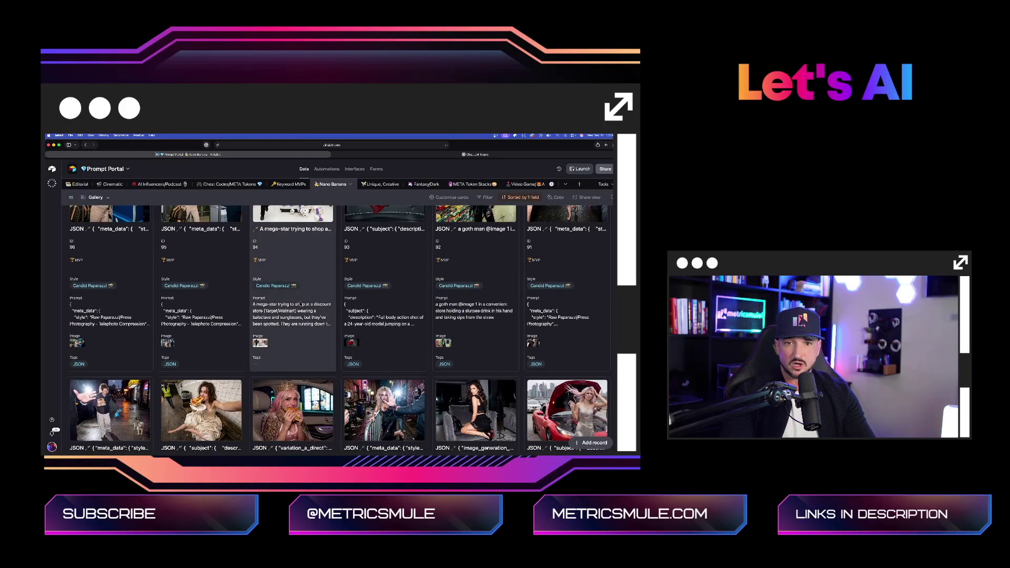
scroll(184, 347, "down", 5)
scroll(184, 347, "down", 5)
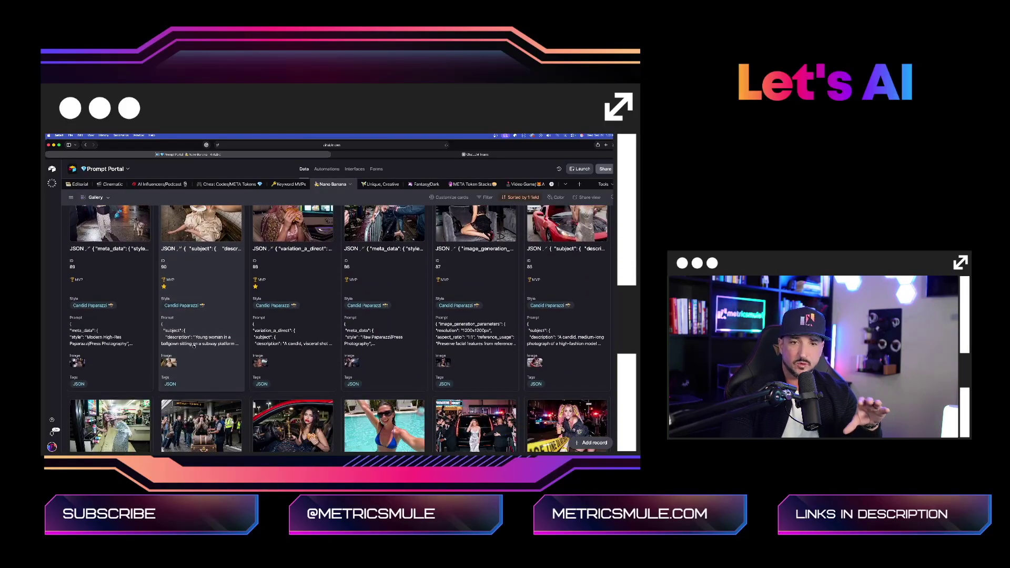
scroll(194, 352, "down", 2)
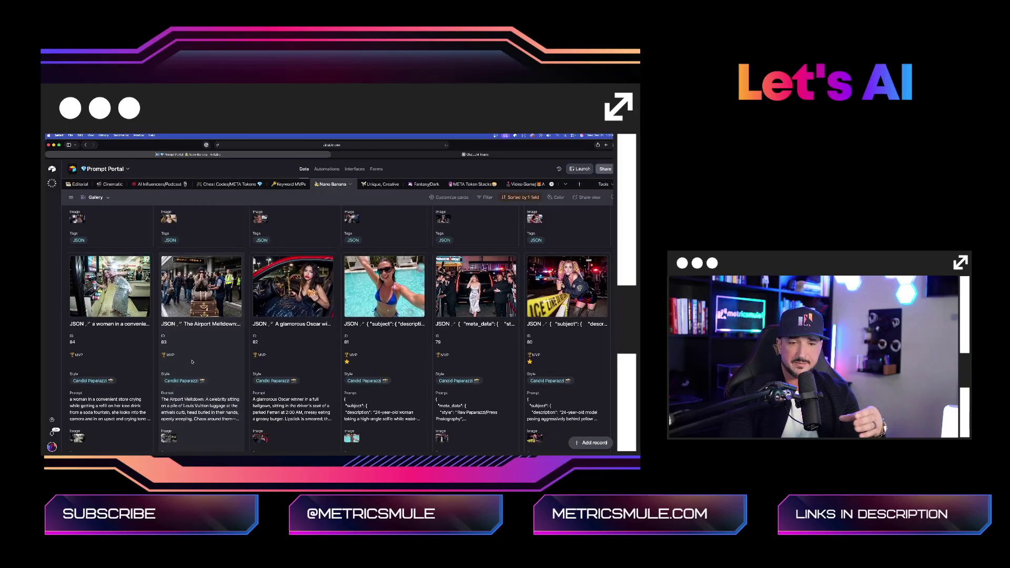
left_click(289, 274)
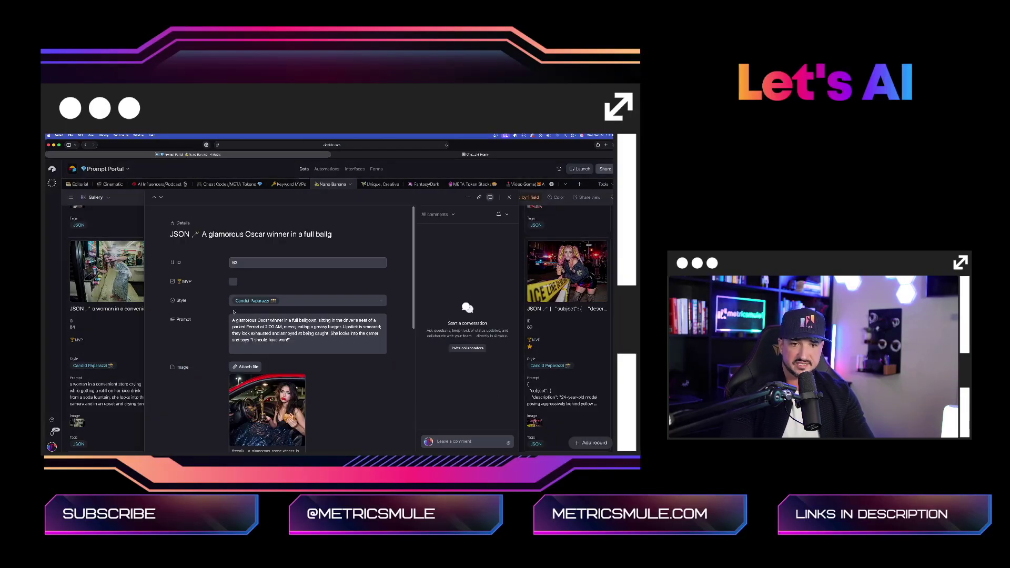
scroll(289, 342, "down", 2)
left_click(267, 368)
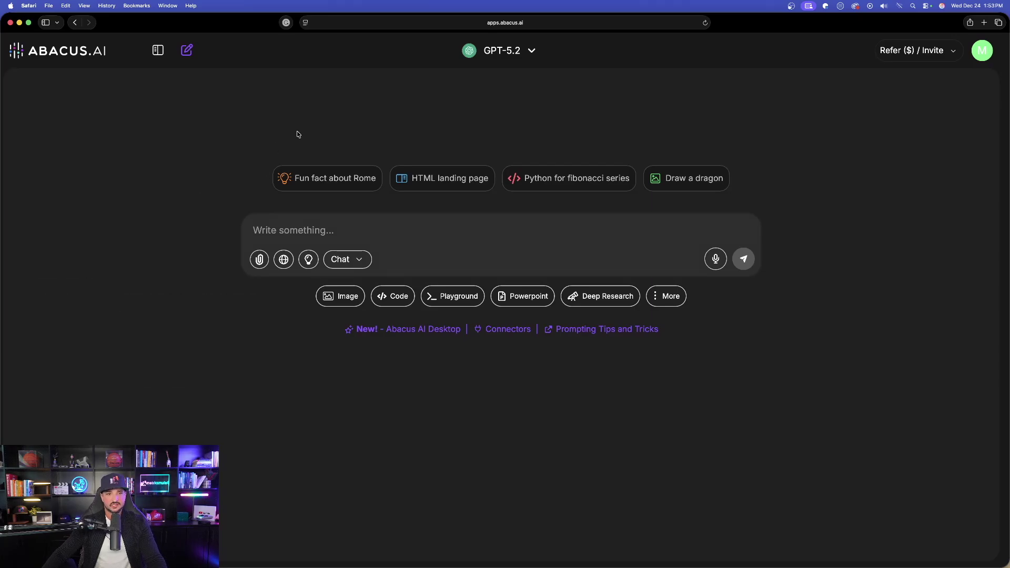
Step: Paste the TikTok influencer selfie prompt into a new image request set to 2 images
left_click(339, 296)
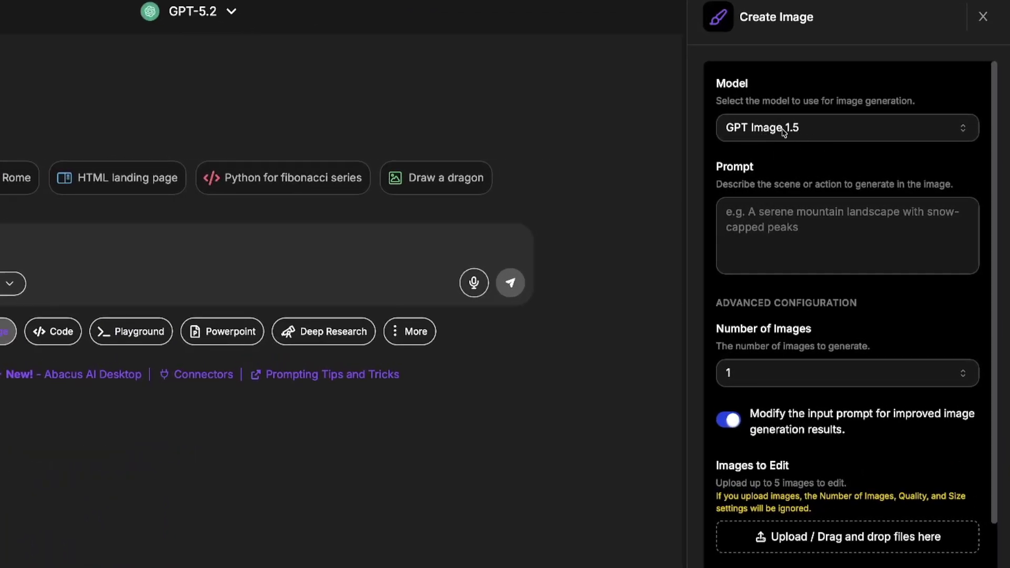
left_click(768, 220)
type("24-year-old blonde influencer filming TikTok selfie, handheld phone foreground, luxury high-rise bedroom, mirror reflection, ring light catchlights in eyes, LED strip glow, cluttered vanity textures, wide-angle distortion, shallow depth, candid framing")
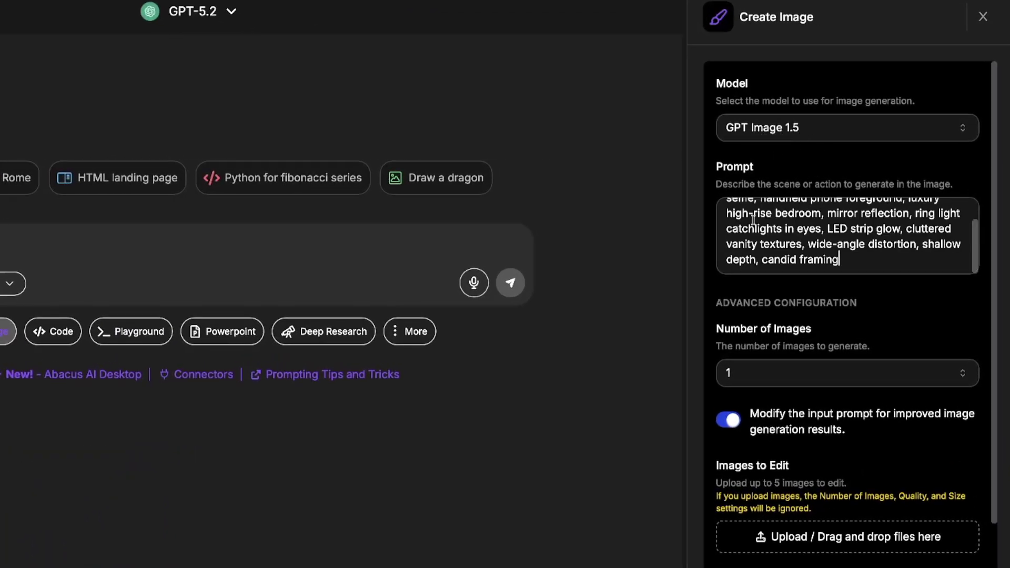
scroll(788, 234, "up", 3)
scroll(781, 334, "down", 2)
left_click(760, 292)
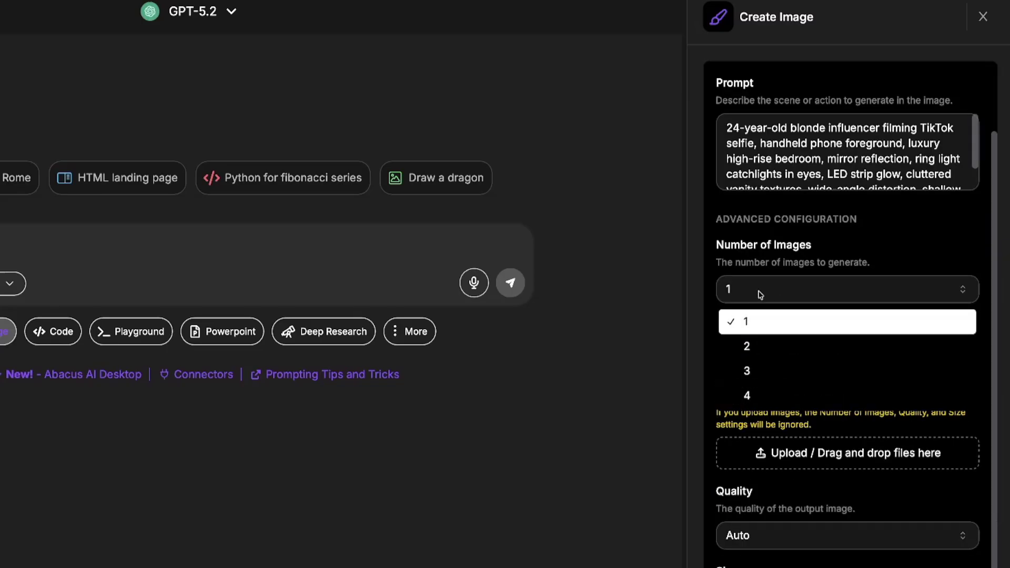
left_click(749, 346)
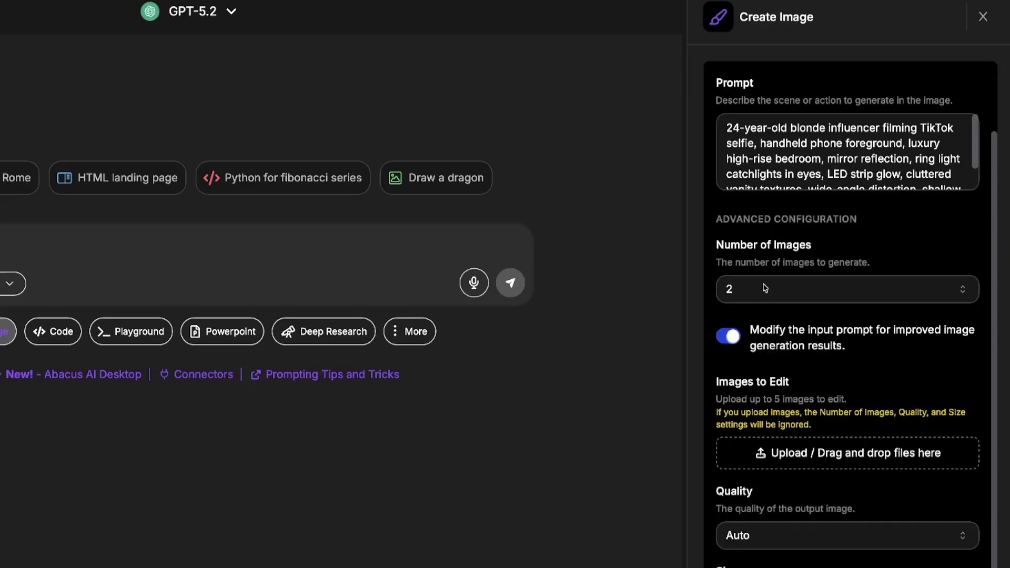
left_click(765, 288)
left_click(838, 246)
Step: Set output quality to High and size to 1536×1024
scroll(826, 387, "down", 1)
left_click_drag(713, 355, 871, 369)
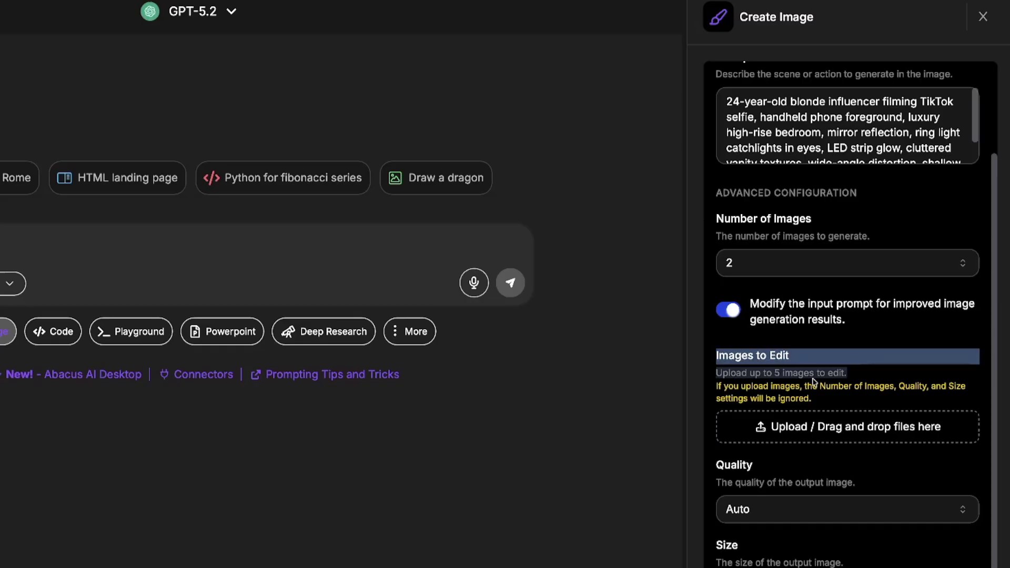
left_click(816, 355)
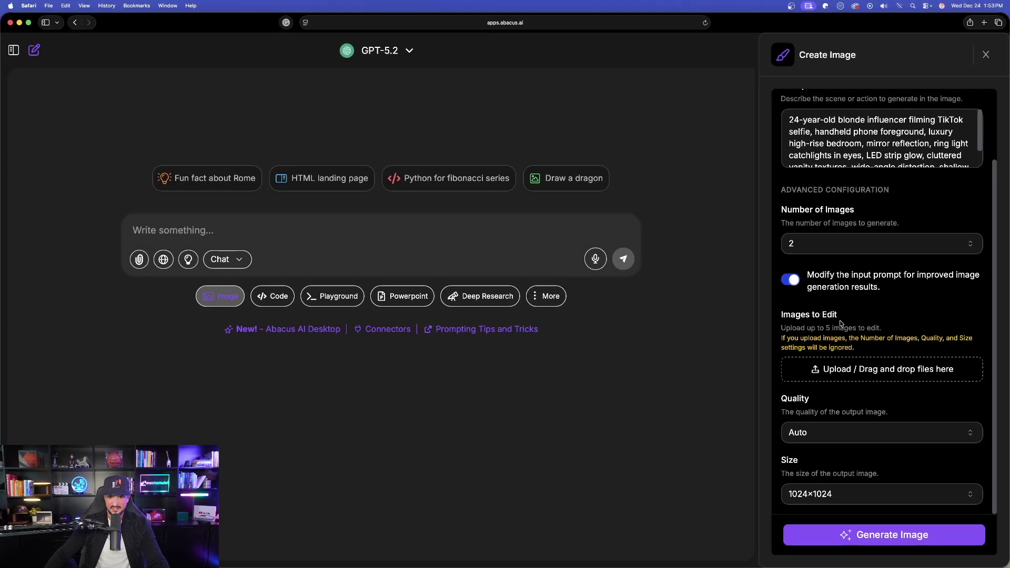
left_click(843, 434)
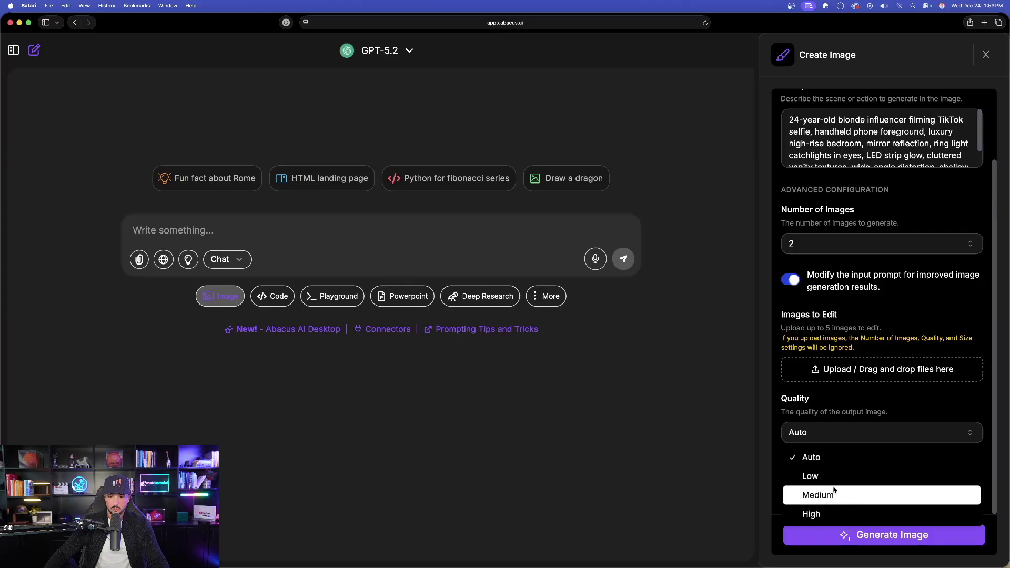
left_click(825, 510)
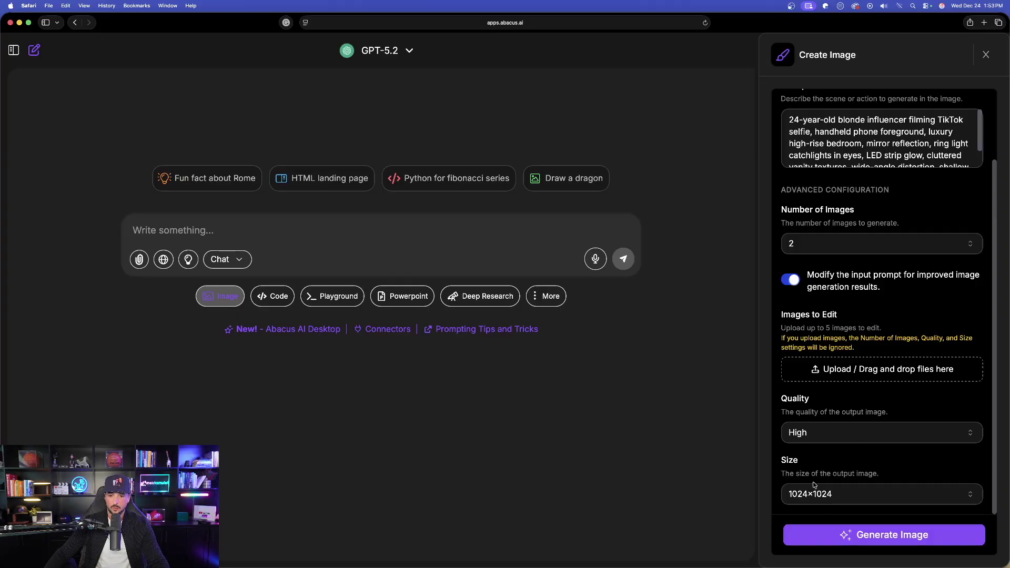
left_click(845, 493)
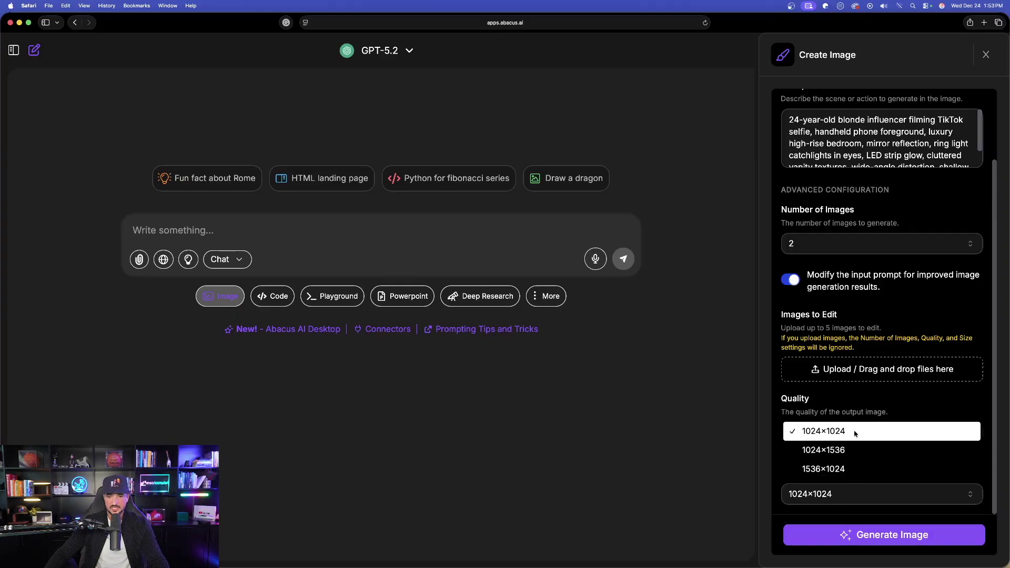
left_click(830, 469)
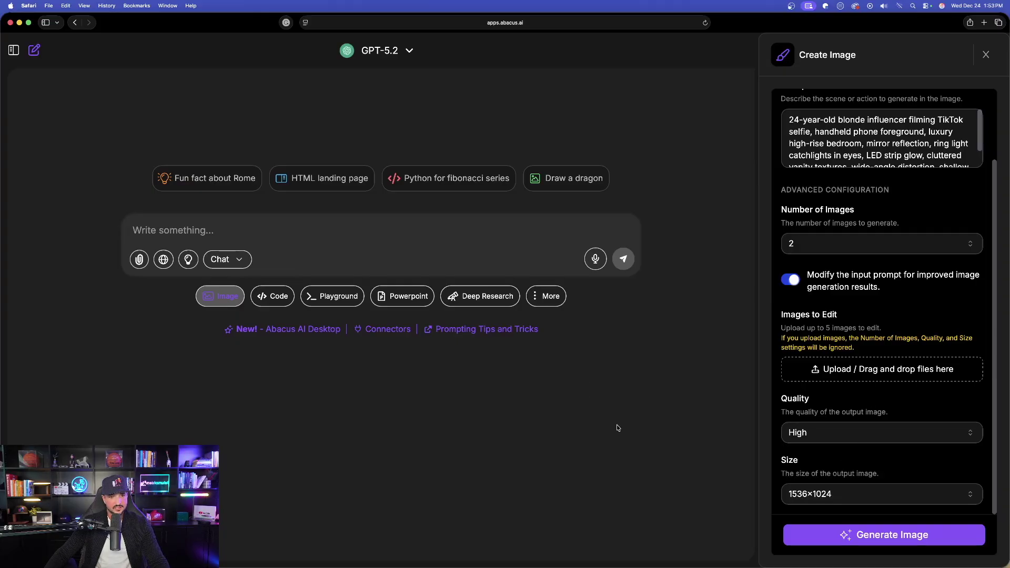
Step: Generate the GPT Image 1.5 selfies, then start a Nano Banana Pro request with the blonde influencer prompt
left_click(867, 534)
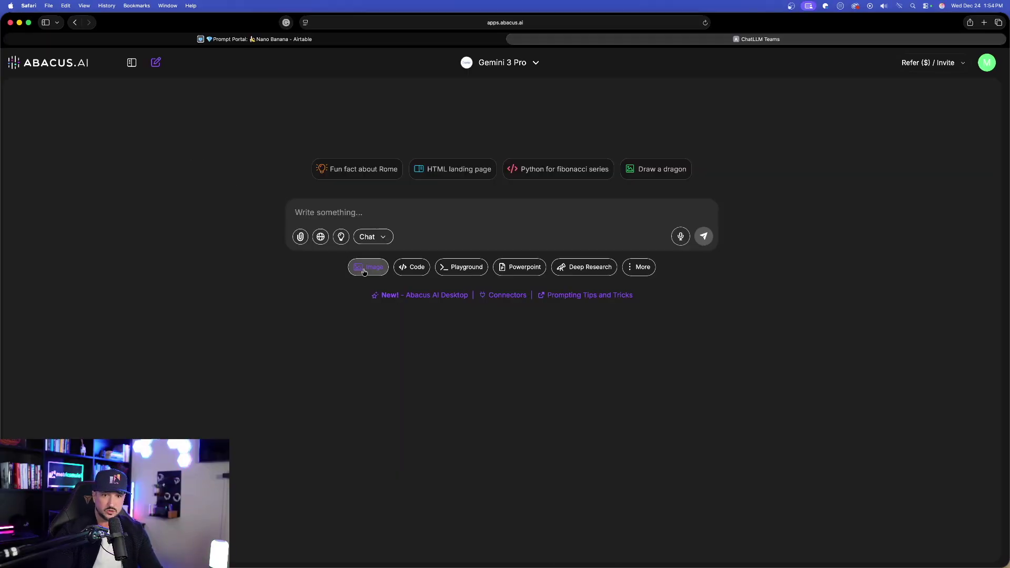
left_click(364, 269)
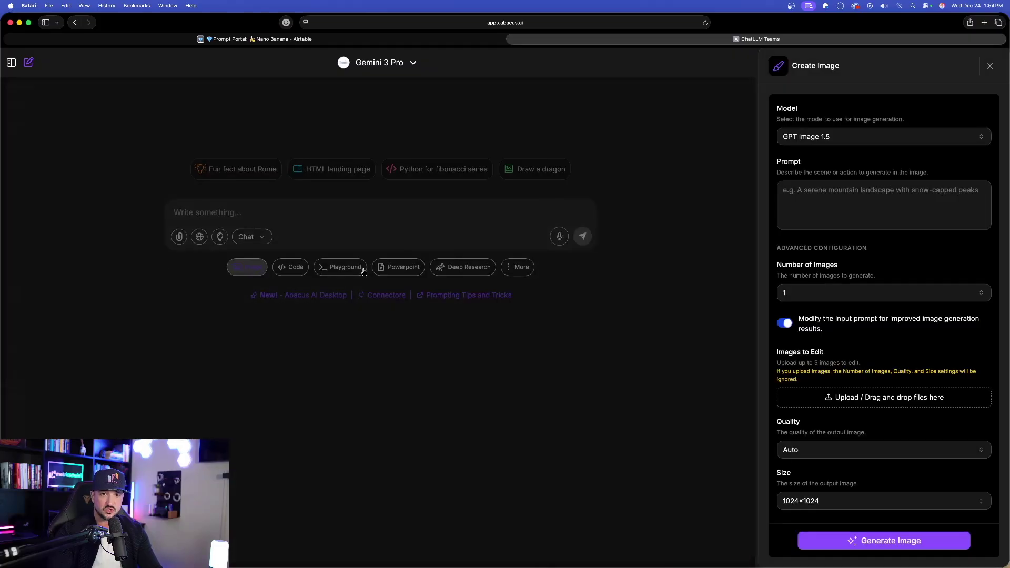
left_click(842, 138)
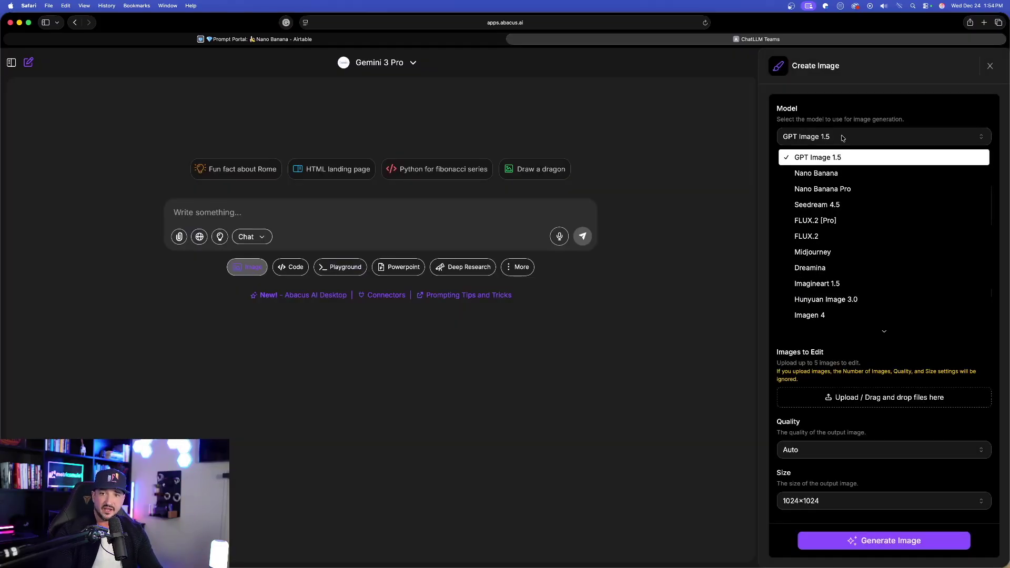
left_click(828, 184)
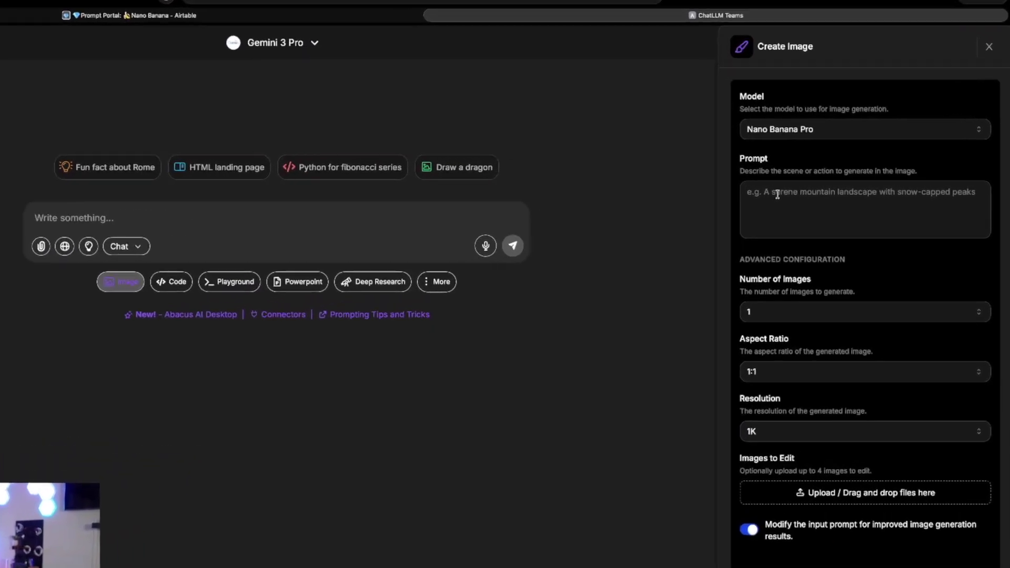
type("24-year-old blonde influencer filming TikTok selfie, handheld phone foreground, luxury high-rise bedroom, mirror reflection, ring light catchlights in eyes, LED strip glow, cluttered vanity textures, wide-angle distortion, shallow depth, candid framing")
Step: Set Number of Images to 2 and Resolution to 2K
left_click(770, 330)
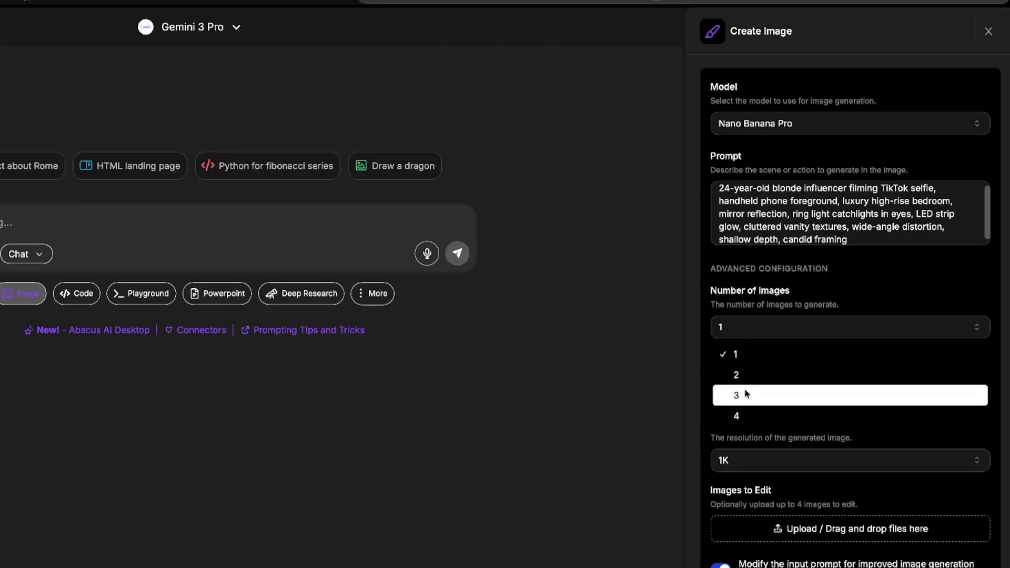
left_click(745, 380)
left_click(744, 459)
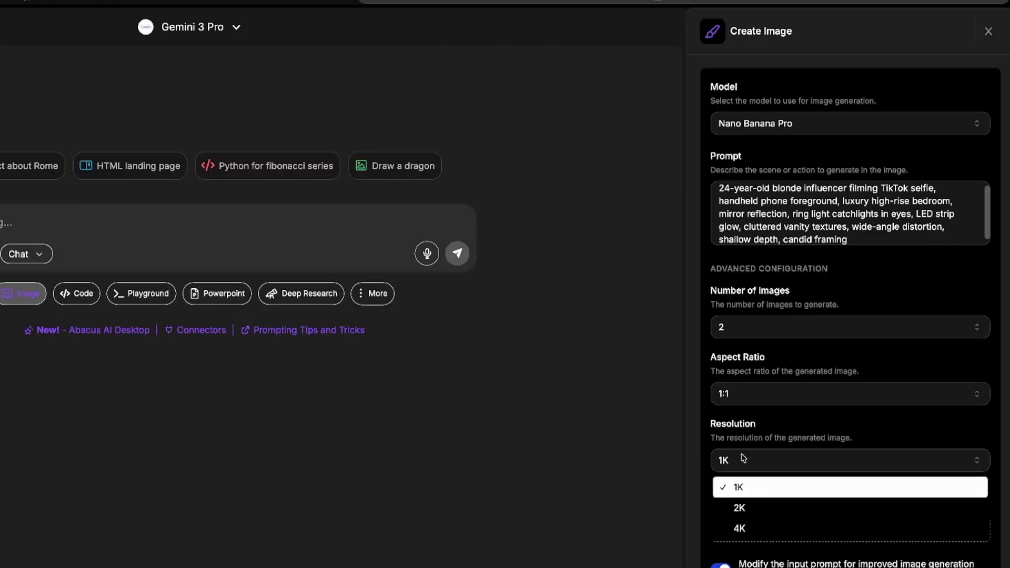
left_click(749, 511)
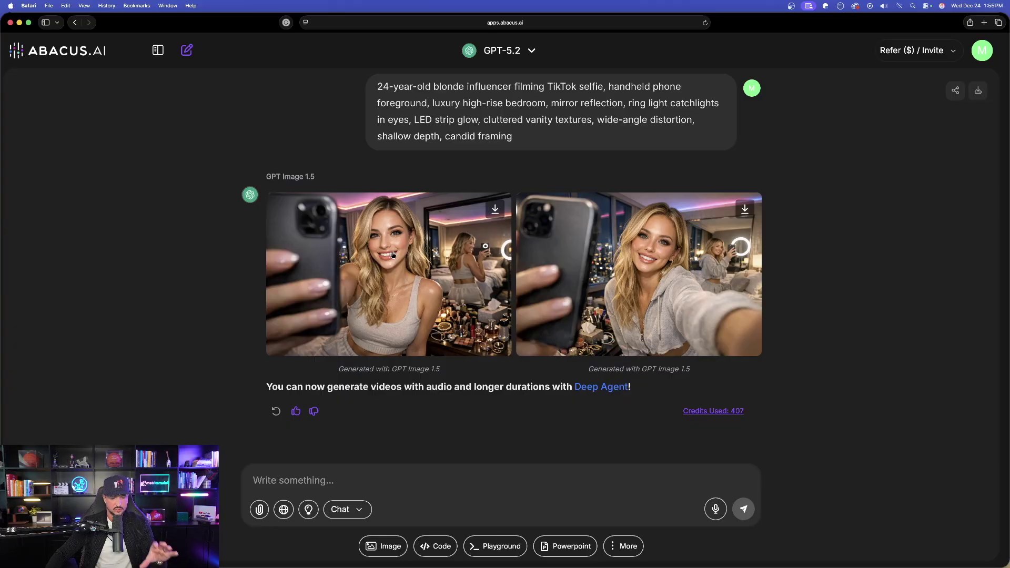
Step: View both GPT Image 1.5 selfies enlarged, then close the lightbox
left_click(393, 255)
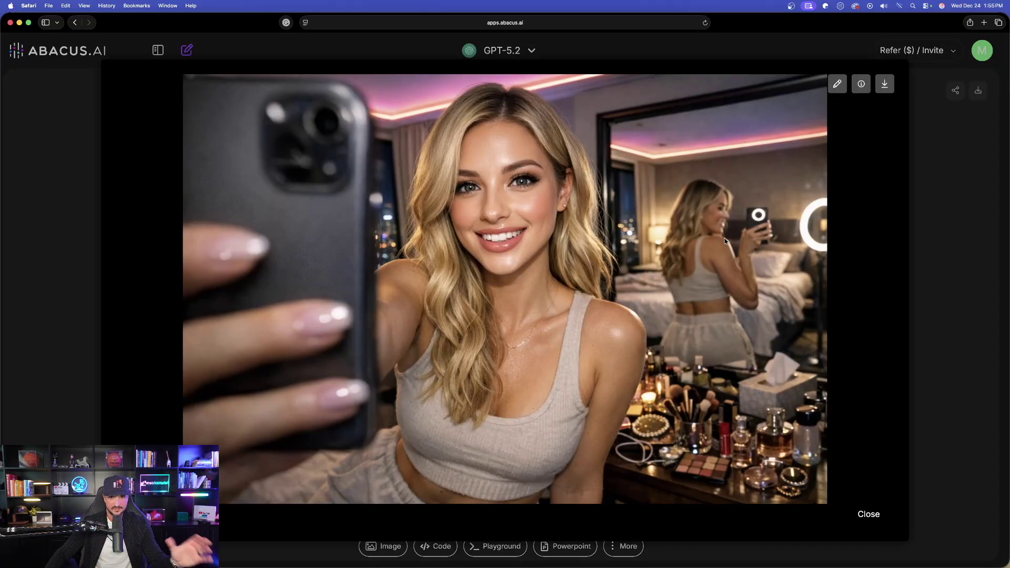
left_click(928, 176)
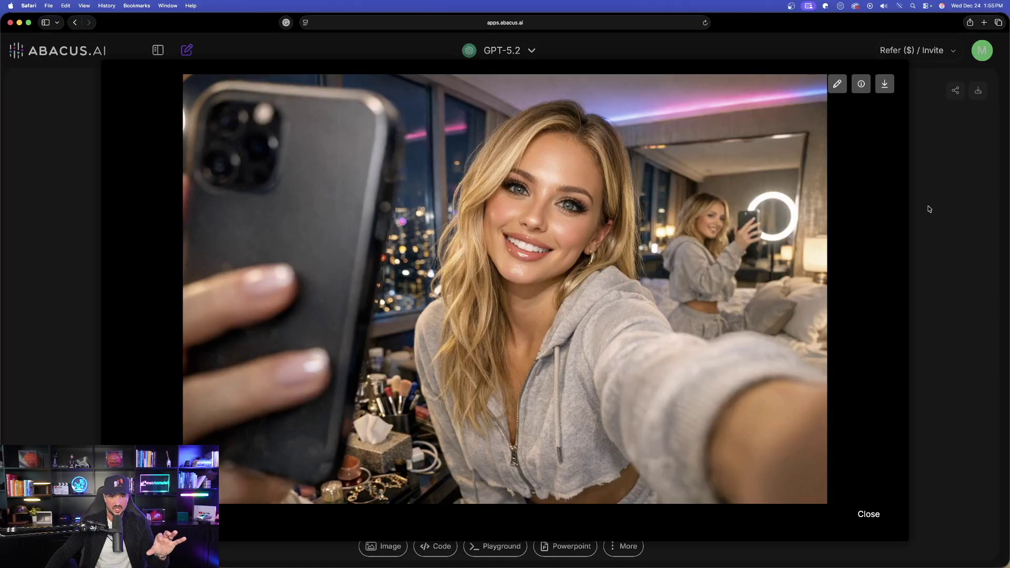
left_click(929, 209)
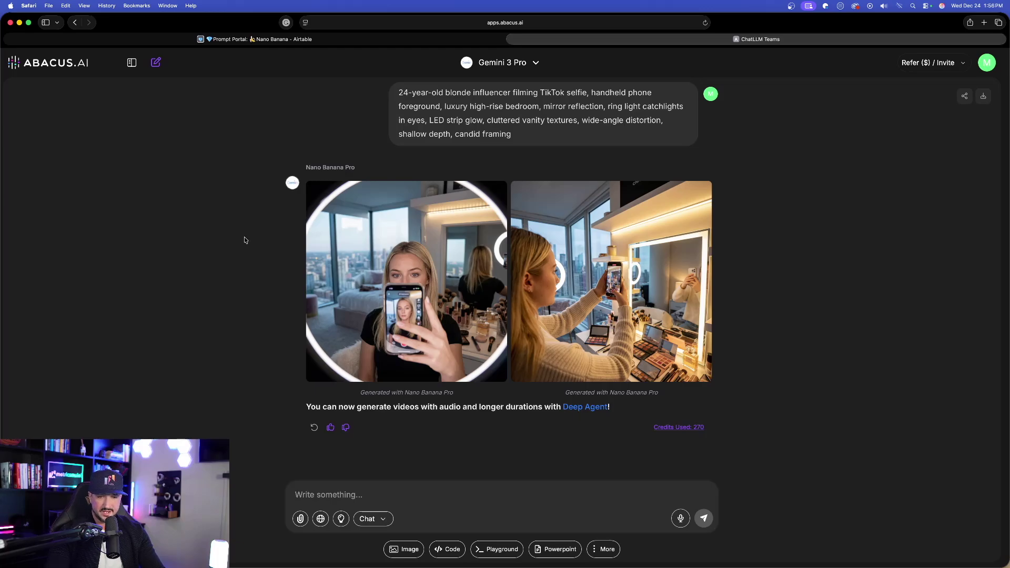
Step: Enlarge and compare the two Nano Banana Pro selfies back and forth, then close the lightbox
left_click(408, 240)
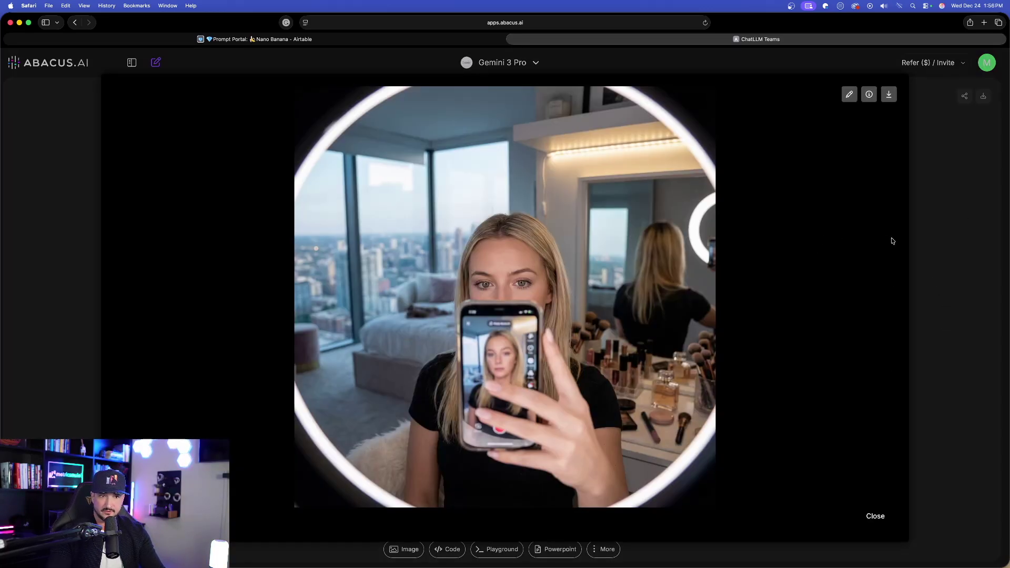
left_click(927, 256)
left_click(599, 286)
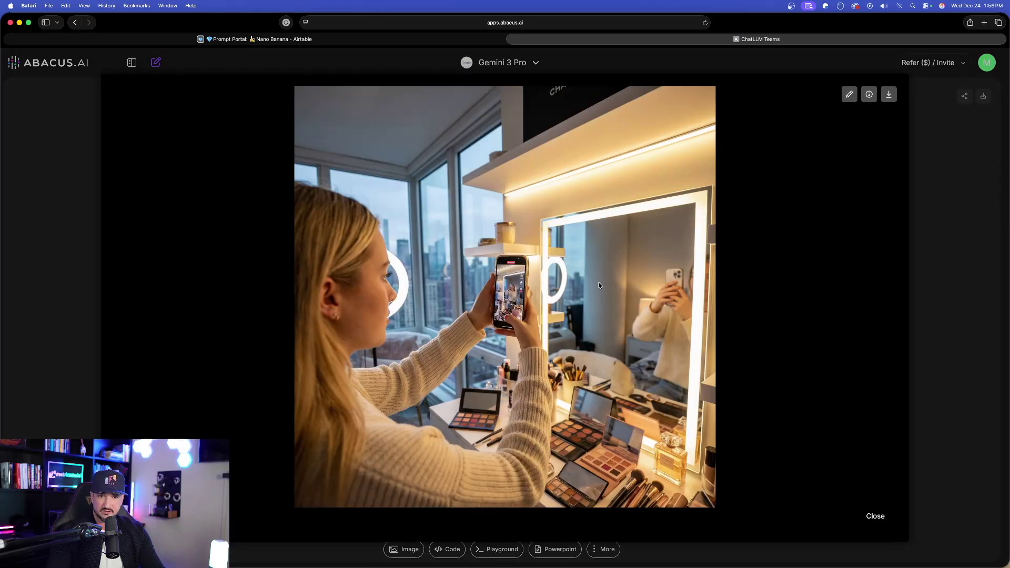
key("Escape")
left_click(469, 276)
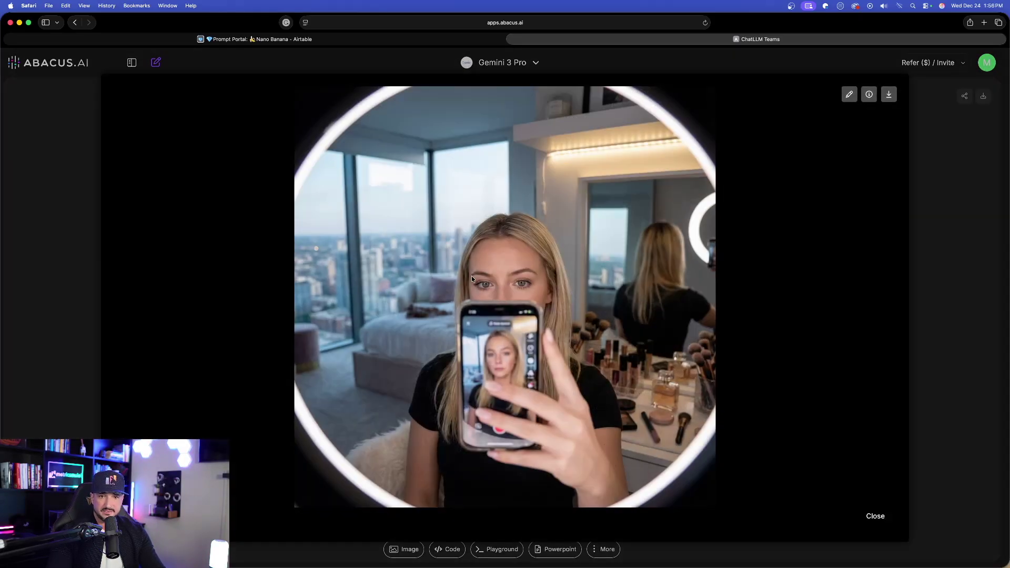
left_click(952, 247)
left_click(649, 271)
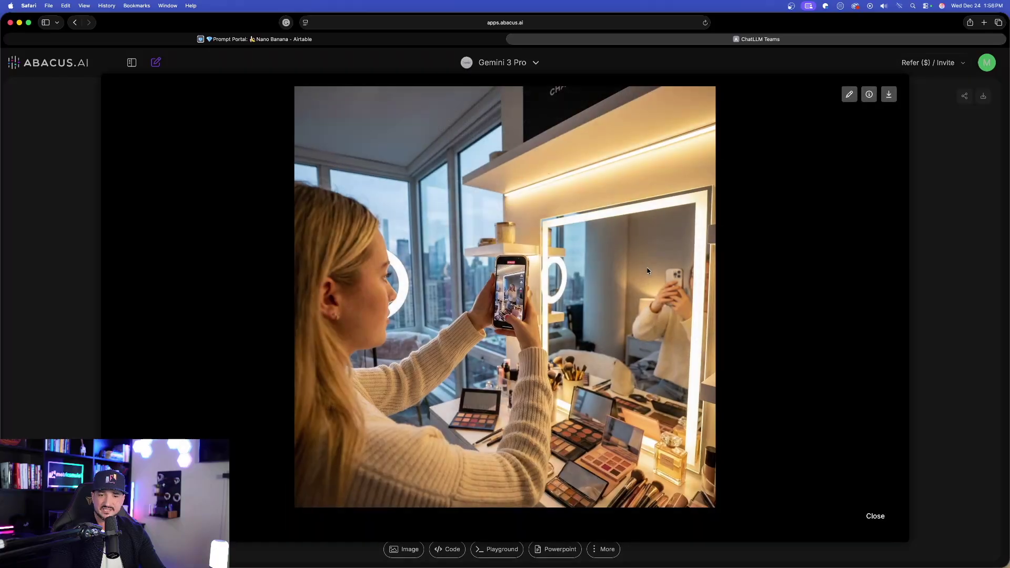
left_click(956, 212)
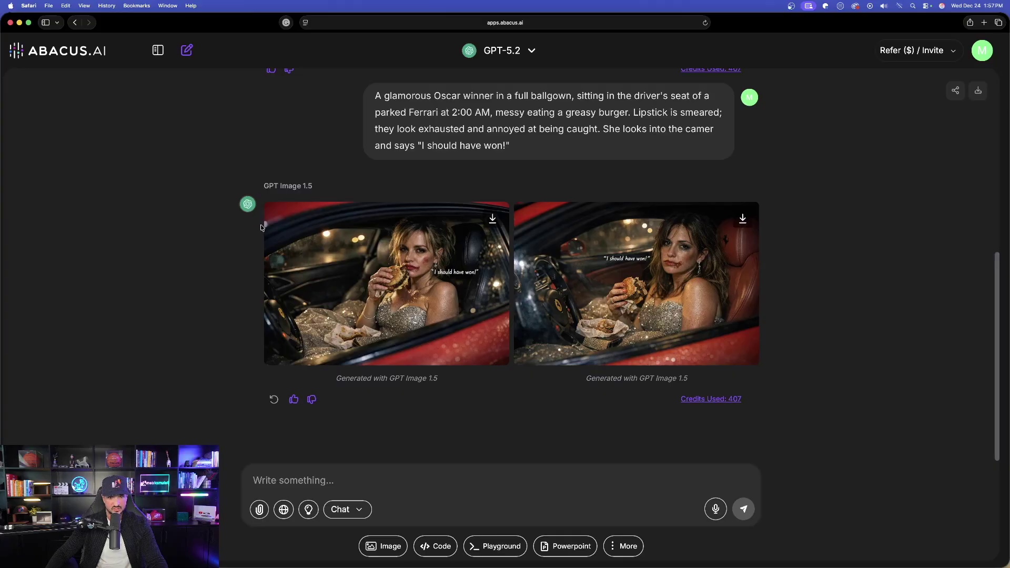
Step: View both GPT Image 1.5 Ferrari images enlarged, then close the lightbox
left_click(386, 282)
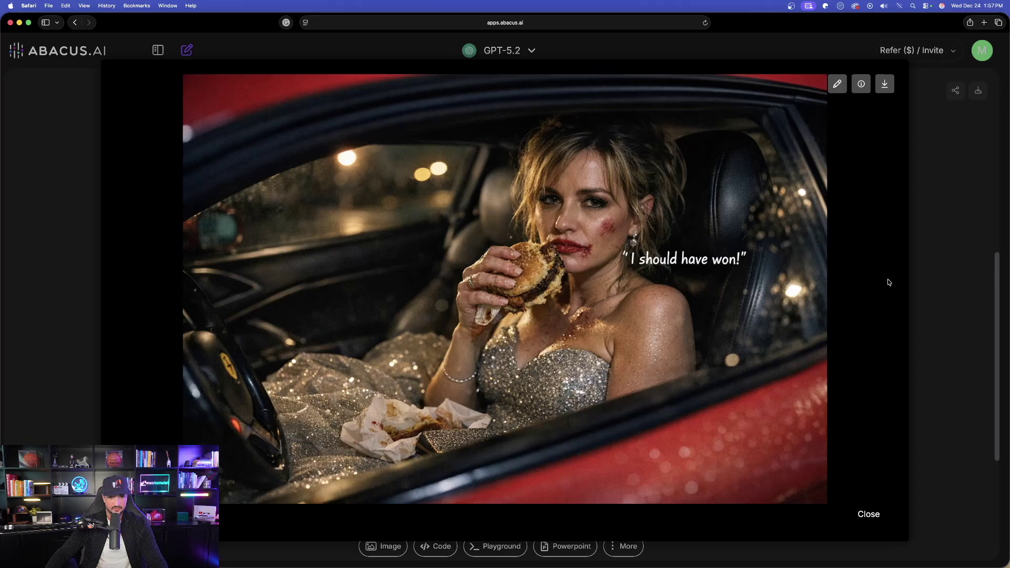
left_click(922, 281)
left_click(700, 282)
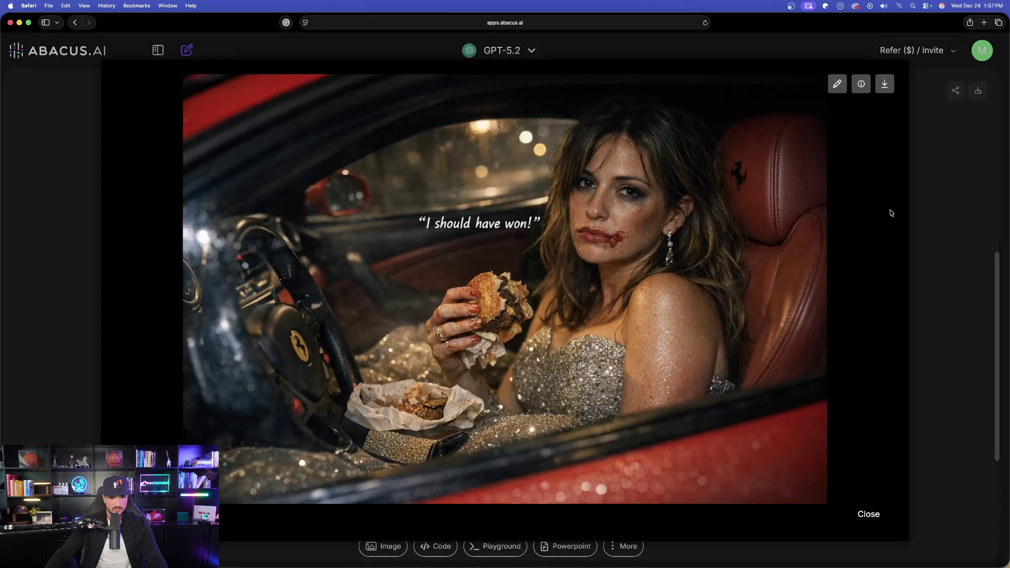
left_click(919, 223)
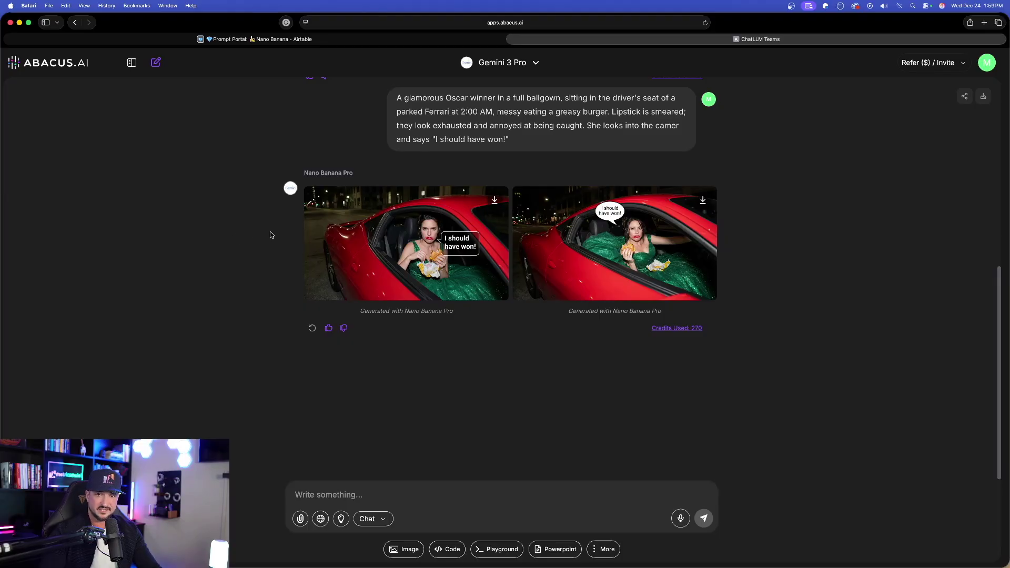
Step: Enlarge the first Nano Banana Pro Ferrari image, then open the second with its 'I should have won!' bubble
left_click(364, 241)
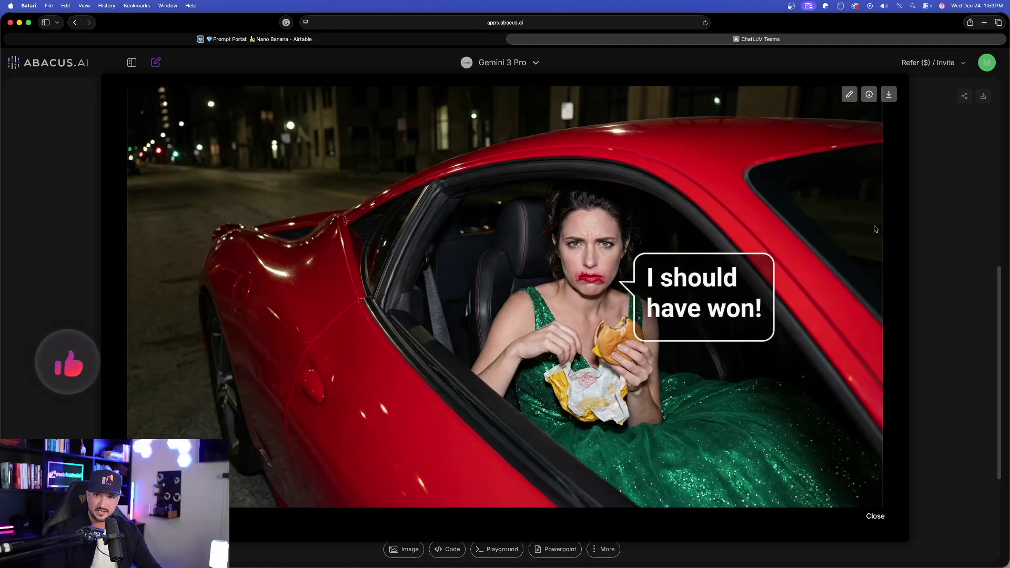
left_click(969, 177)
left_click(656, 252)
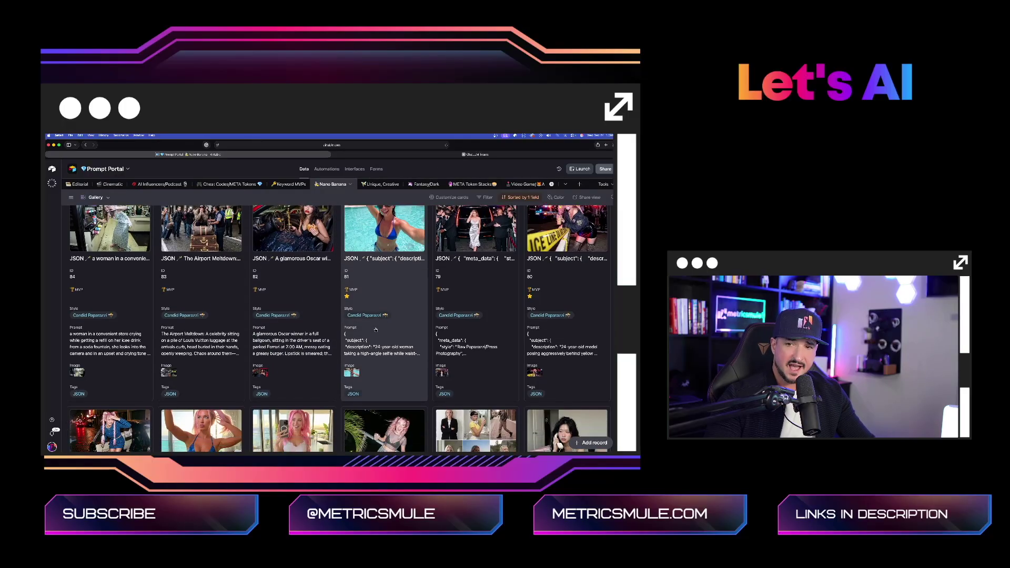
scroll(336, 326, "down", 5)
Step: Open streaming-media record 60 and browse its attached images full size
scroll(336, 326, "down", 8)
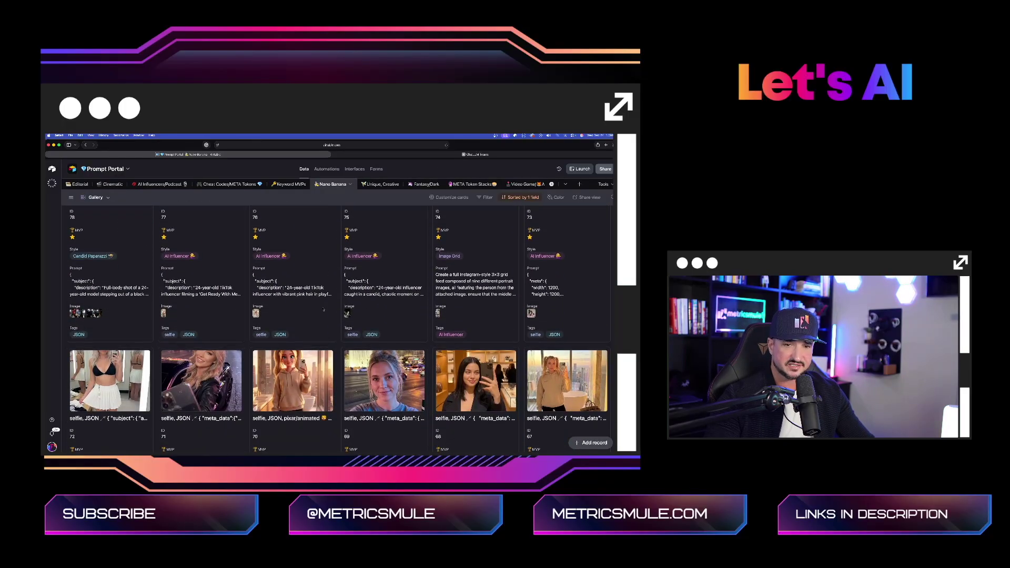
scroll(544, 378, "down", 1)
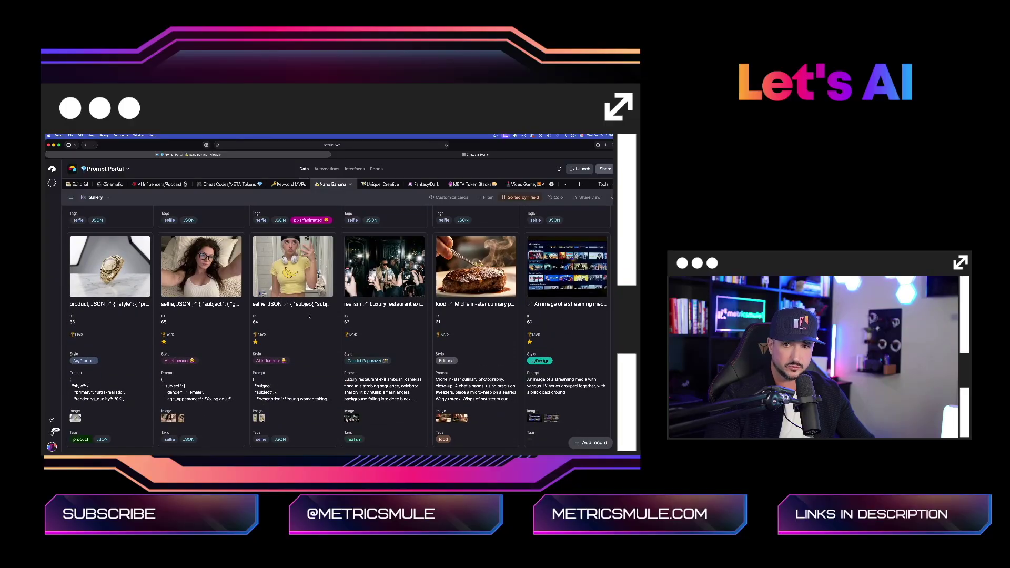
left_click(545, 379)
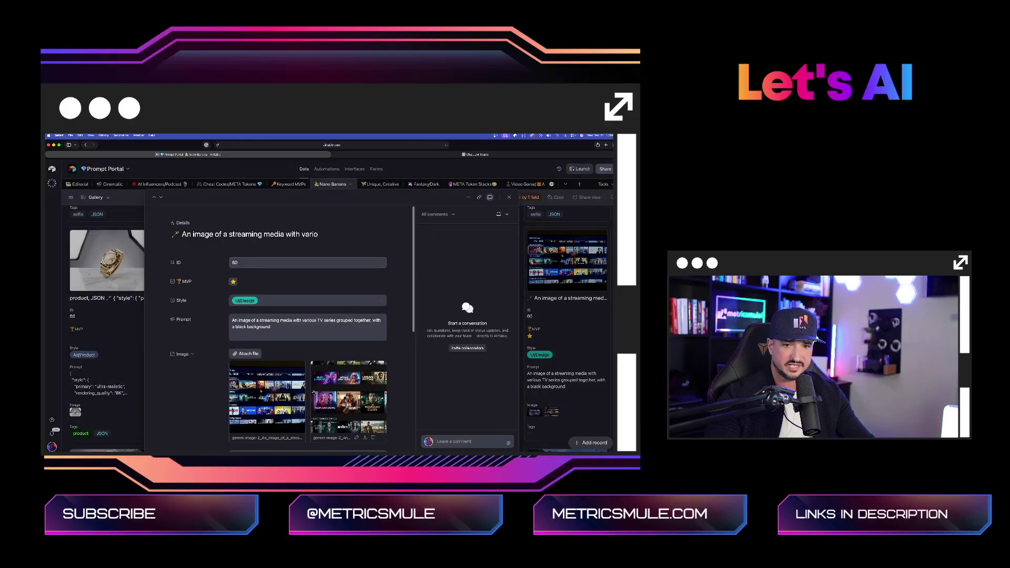
left_click(260, 391)
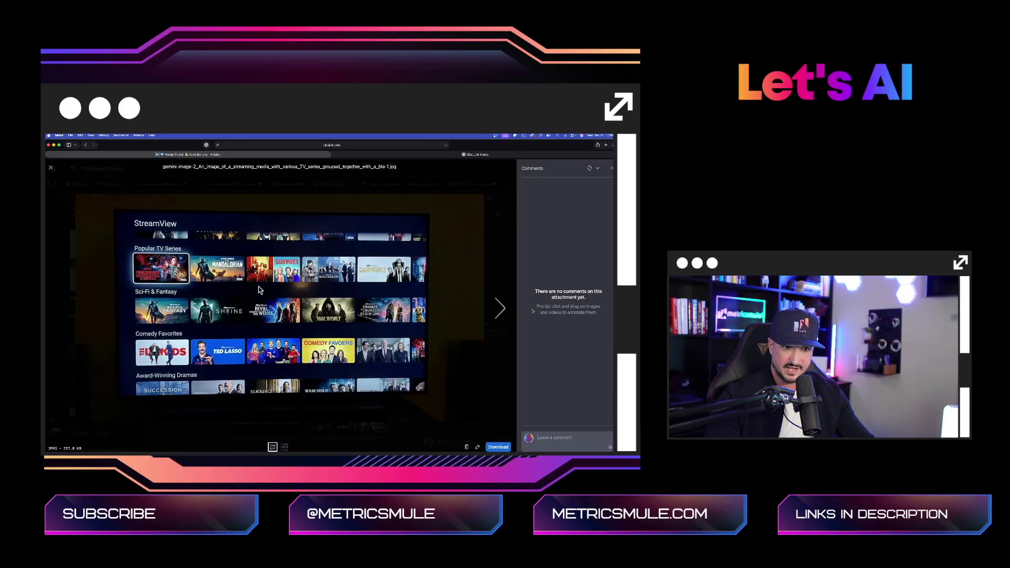
left_click(501, 309)
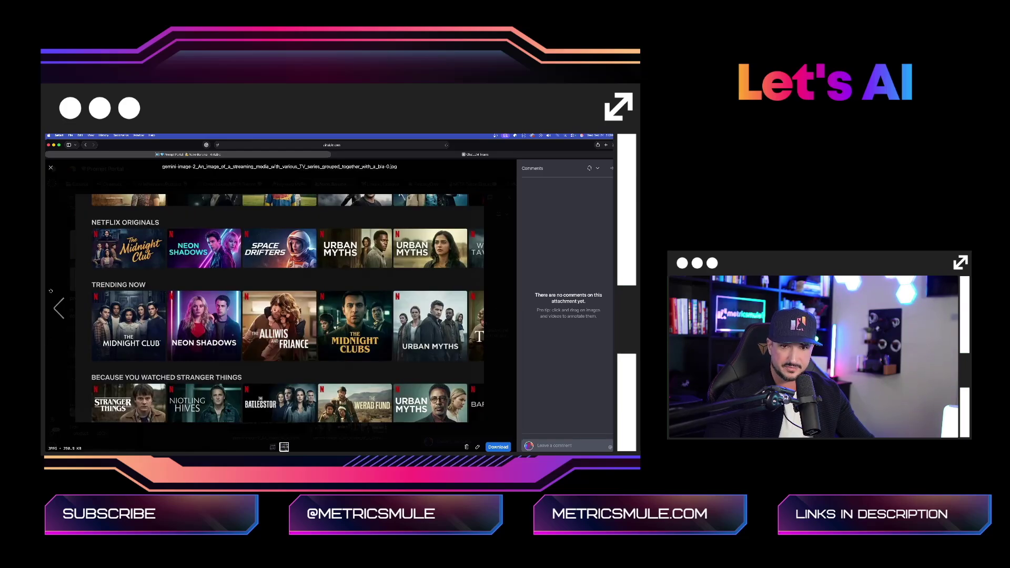
Step: In ChatLLM, replace the old Ferrari image prompt with the new streaming-media prompt
key("ctrl+Tab")
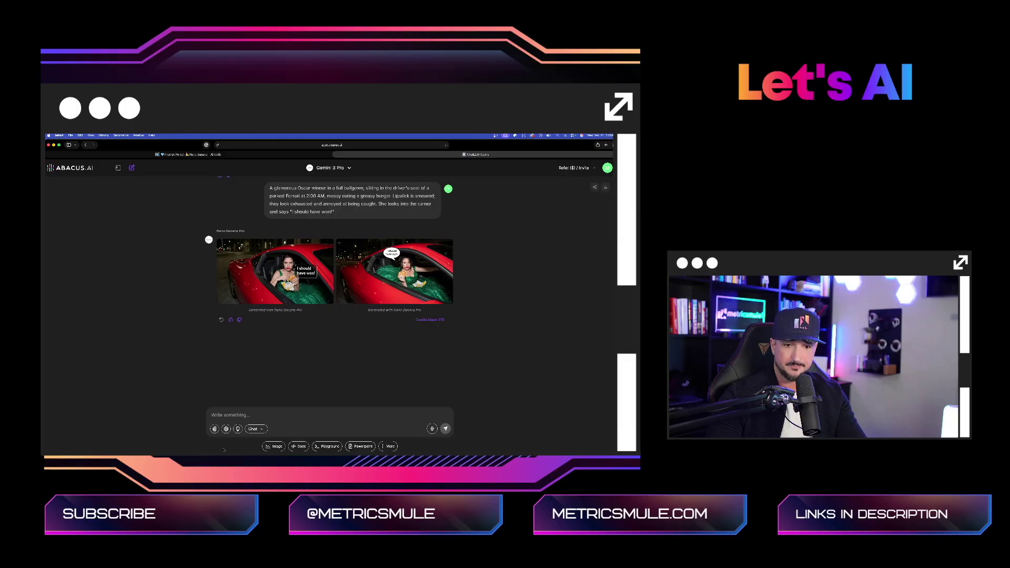
left_click(274, 447)
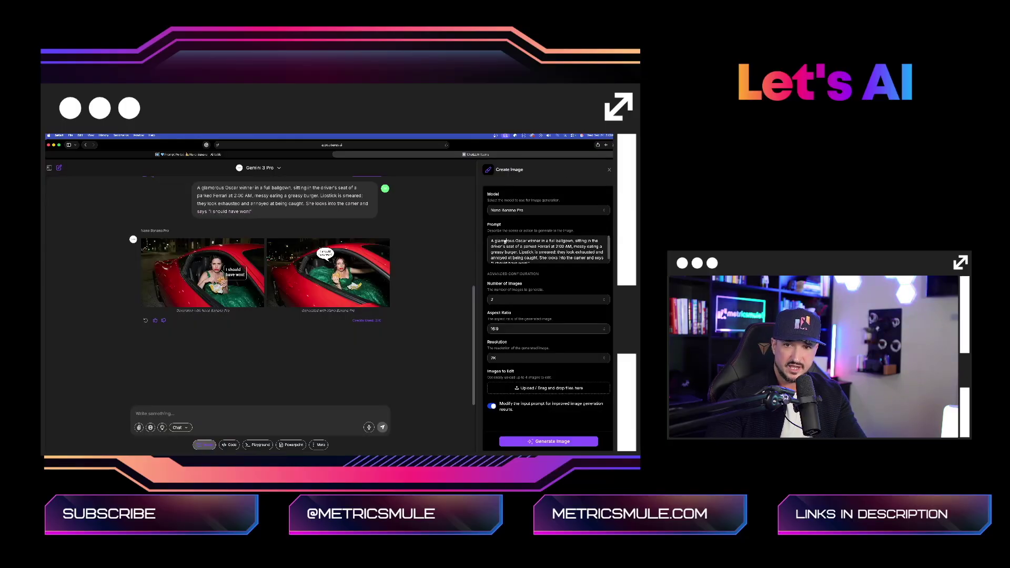
key("super+a")
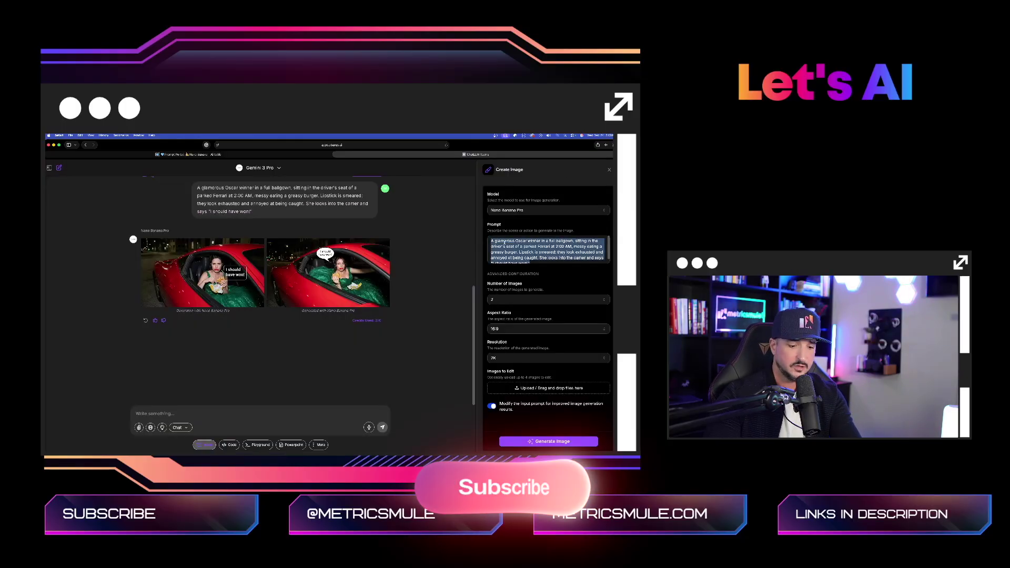
key("BackSpace")
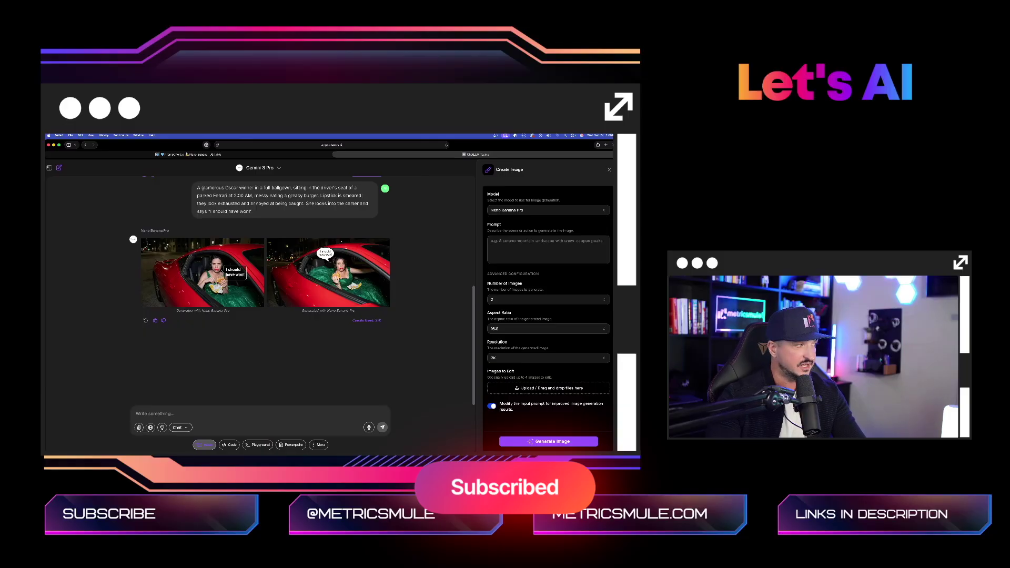
type("An image of a streaming media with various TV series grouped together, with a black background")
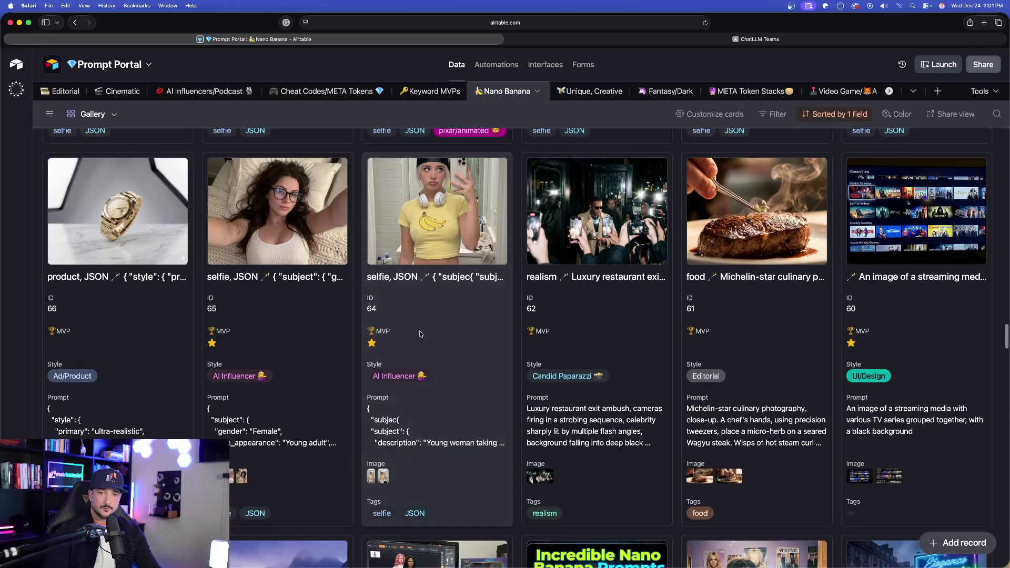
Step: Scroll the Airtable Prompt Portal's Nano Banana gallery of prompt cards
scroll(419, 330, "up", 1)
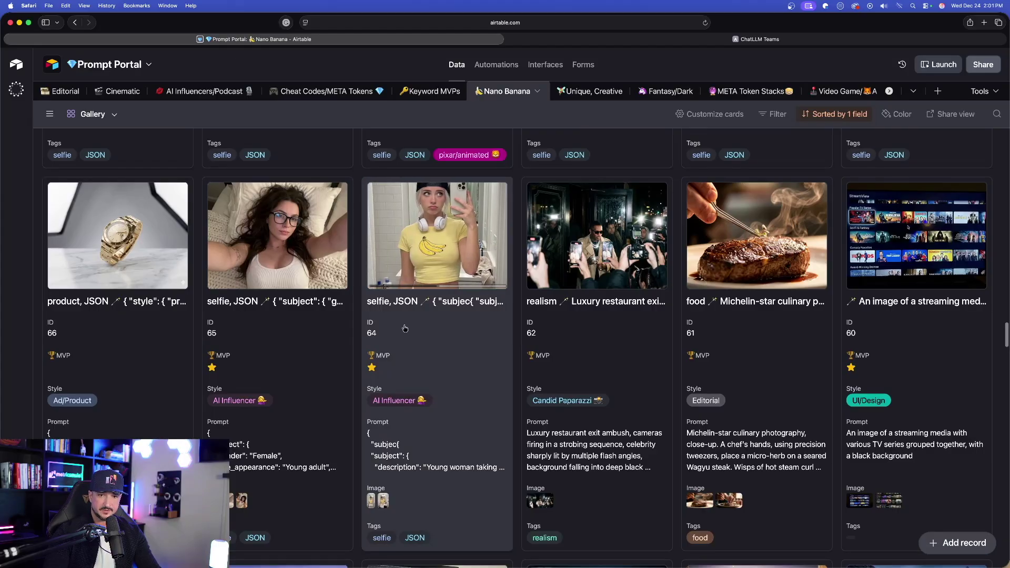
Step: Preview card 64's attached selfies and record 105's subway-pizza image full size, then return to ChatLLM
left_click(446, 332)
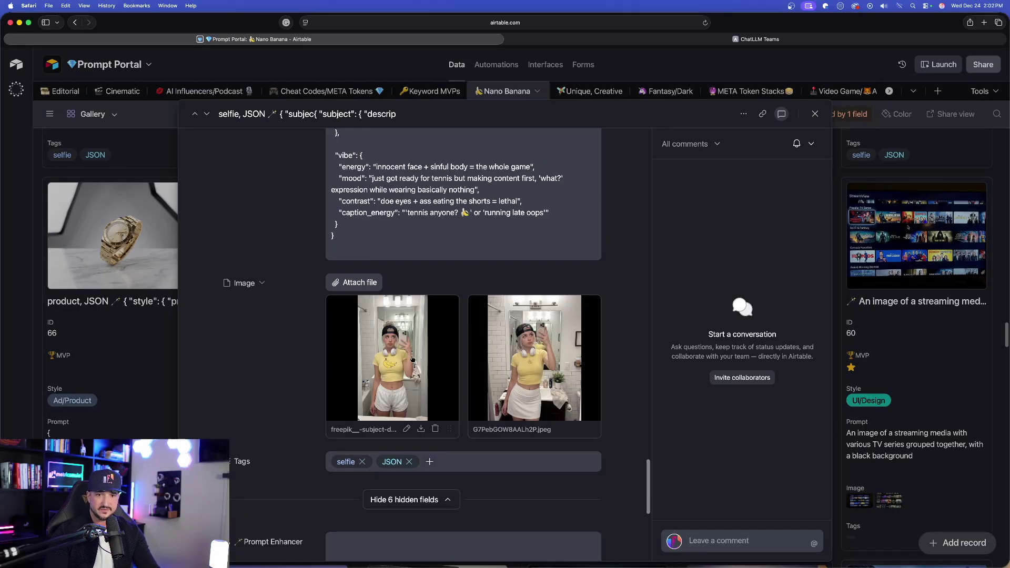
left_click(395, 351)
left_click(786, 292)
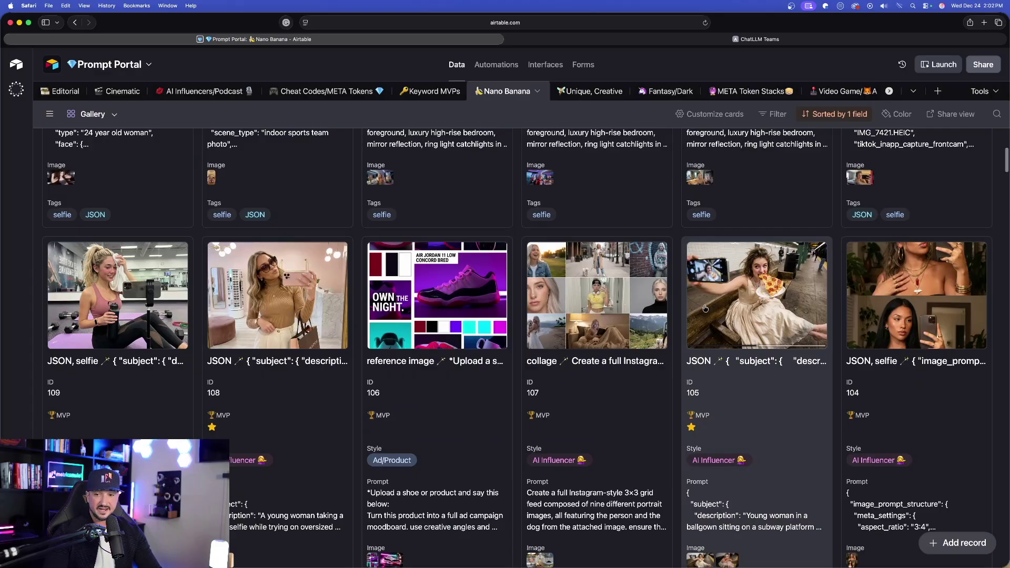
scroll(739, 295, "down", 1)
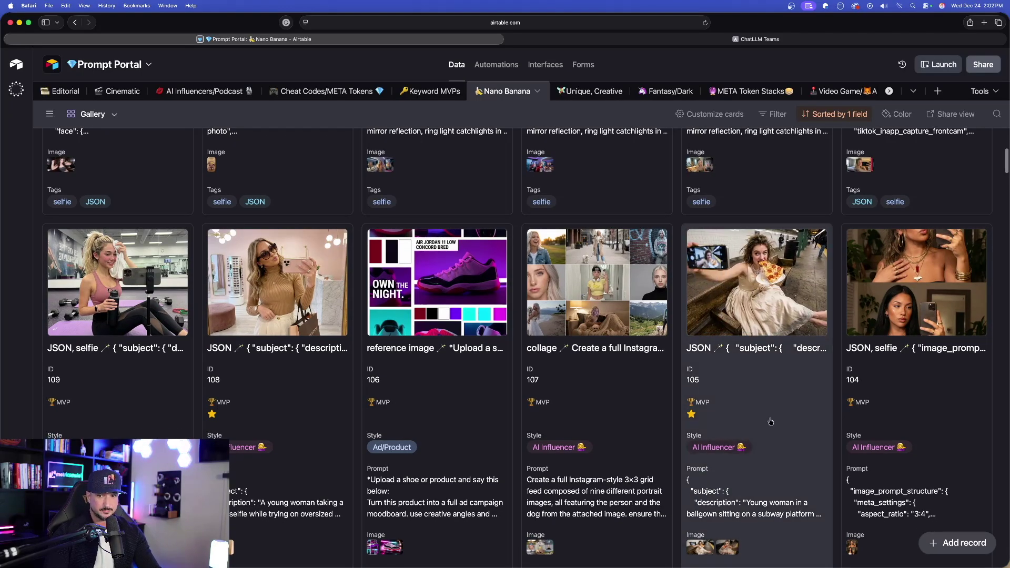
left_click(757, 274)
left_click(16, 62)
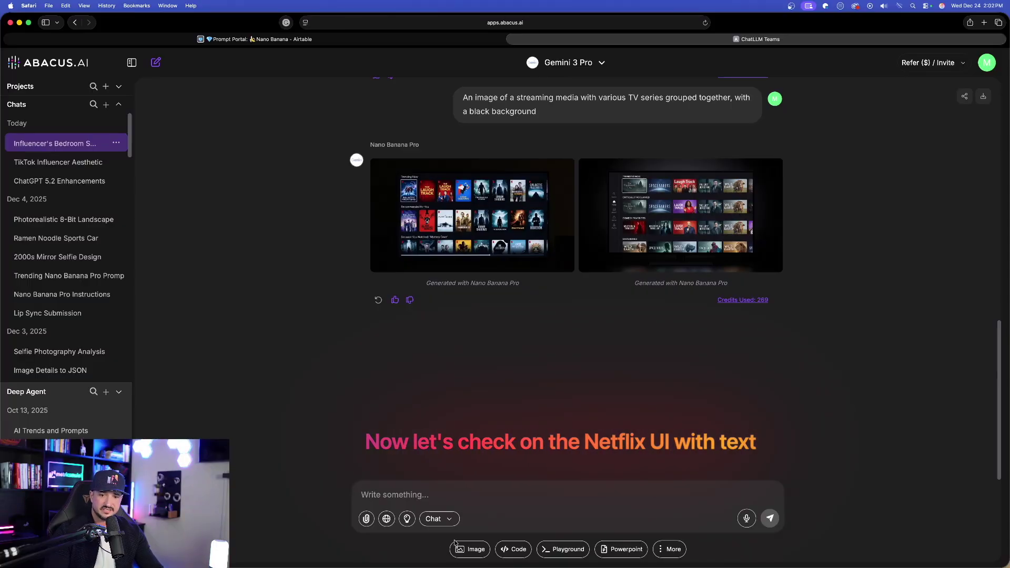
Step: Generate two 16:9 2K Nano Banana Pro images from the subway-pizza JSON prompt, prompt enhancement off
left_click(465, 549)
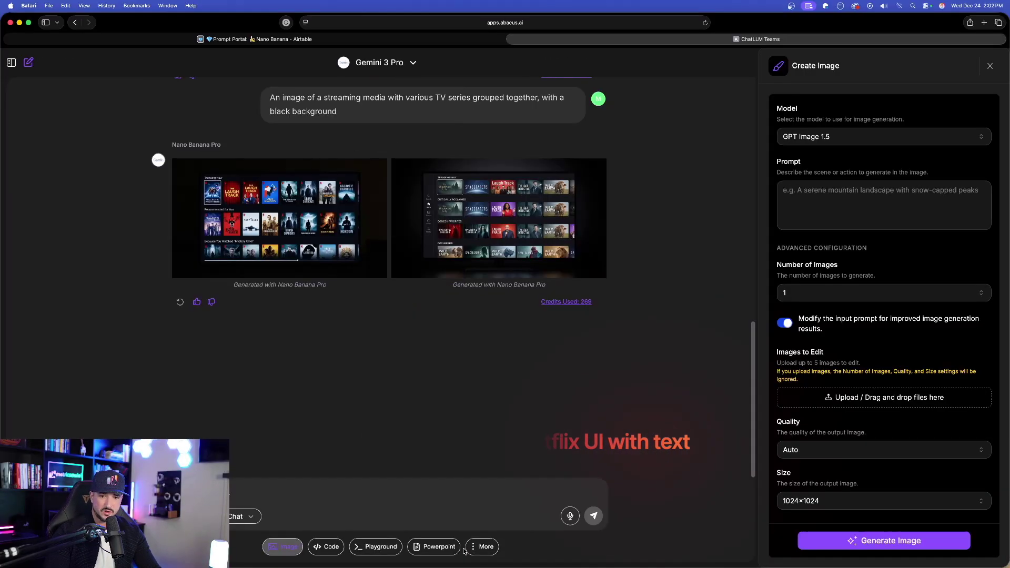
left_click(840, 140)
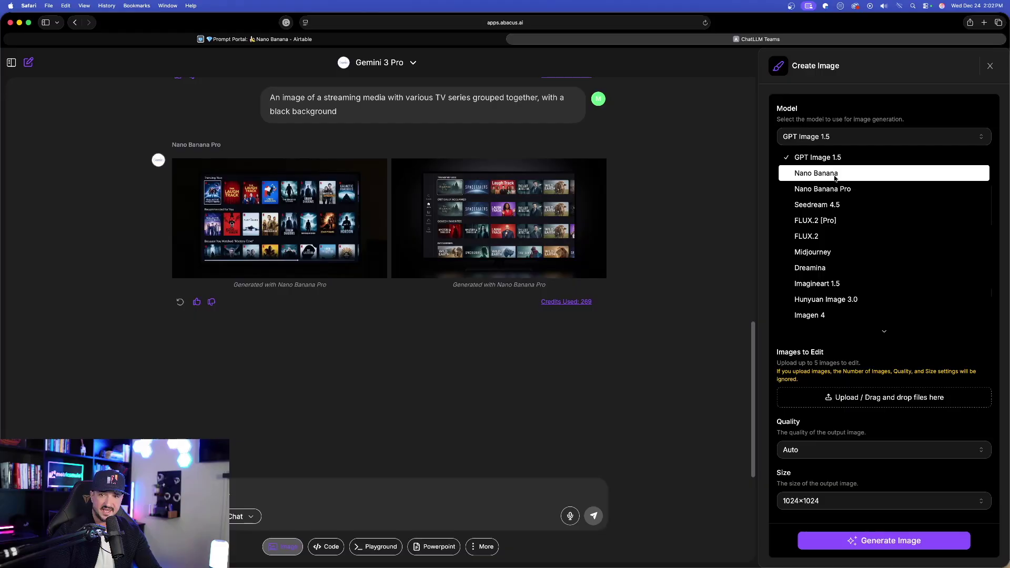
left_click(835, 192)
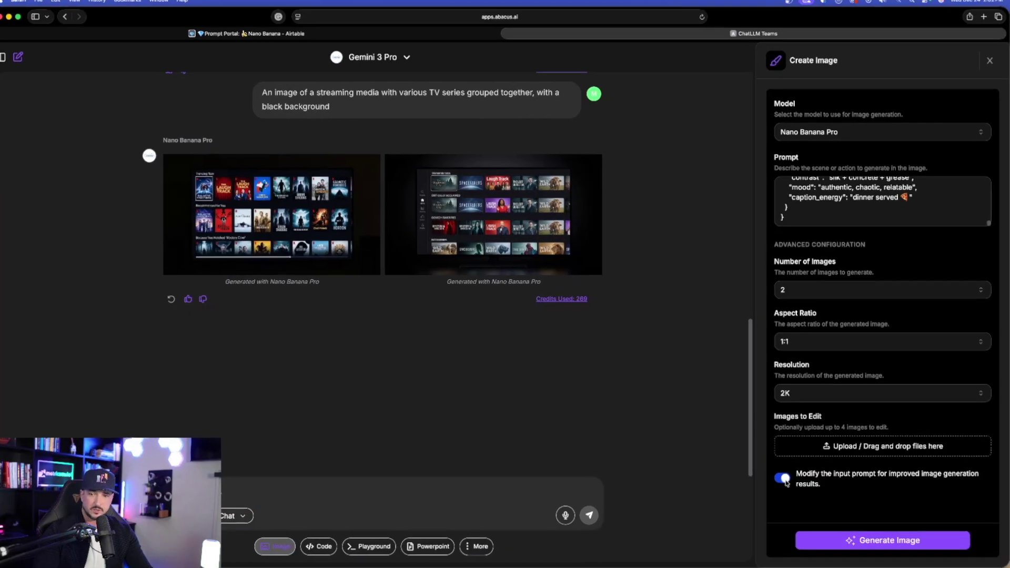
left_click(784, 479)
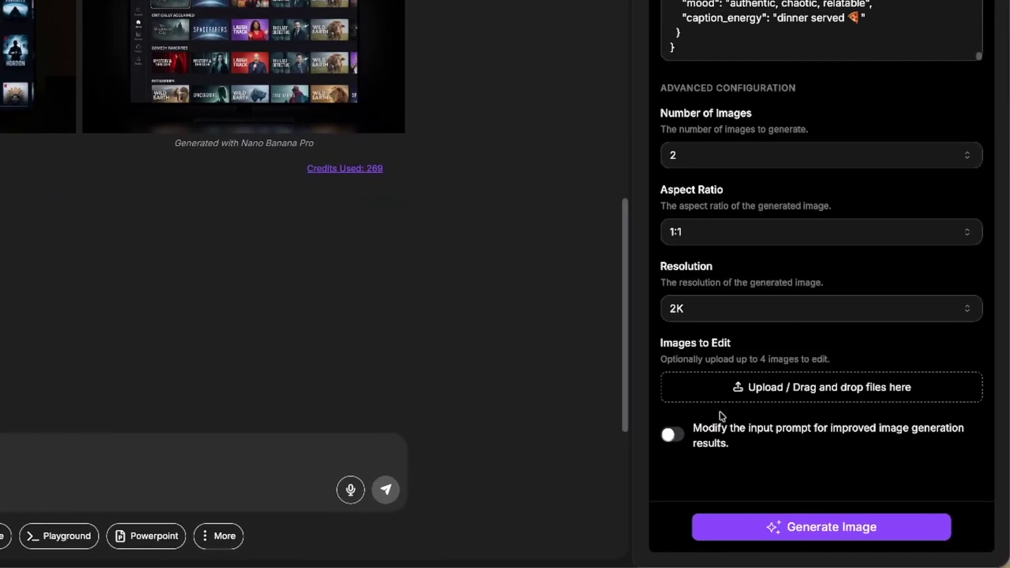
left_click(702, 234)
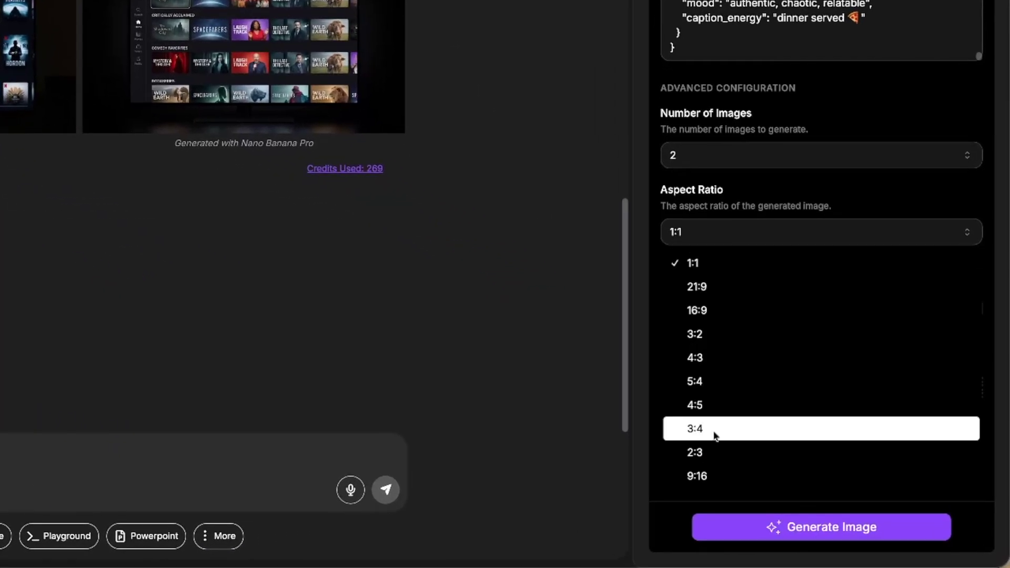
left_click(705, 314)
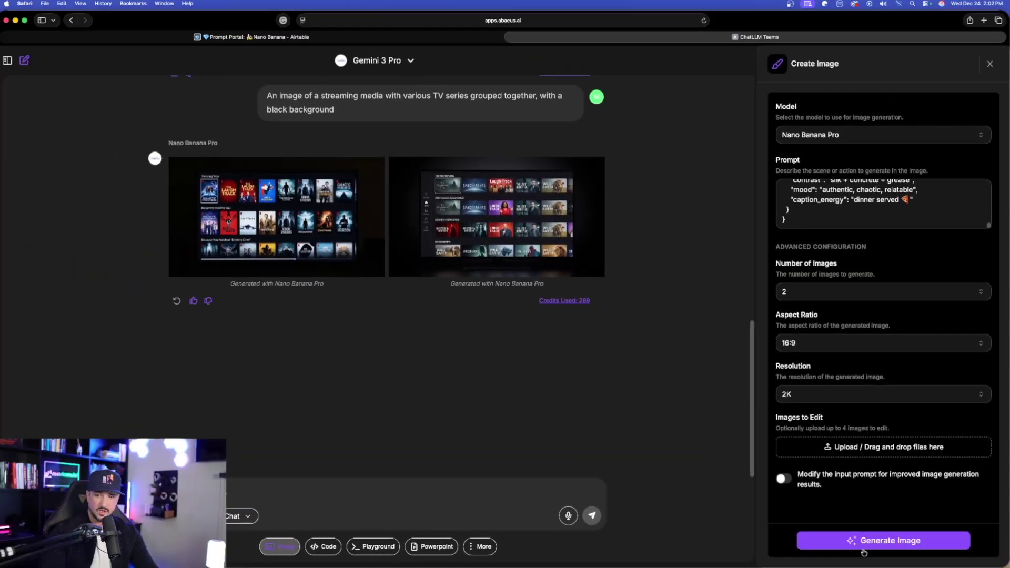
left_click(863, 542)
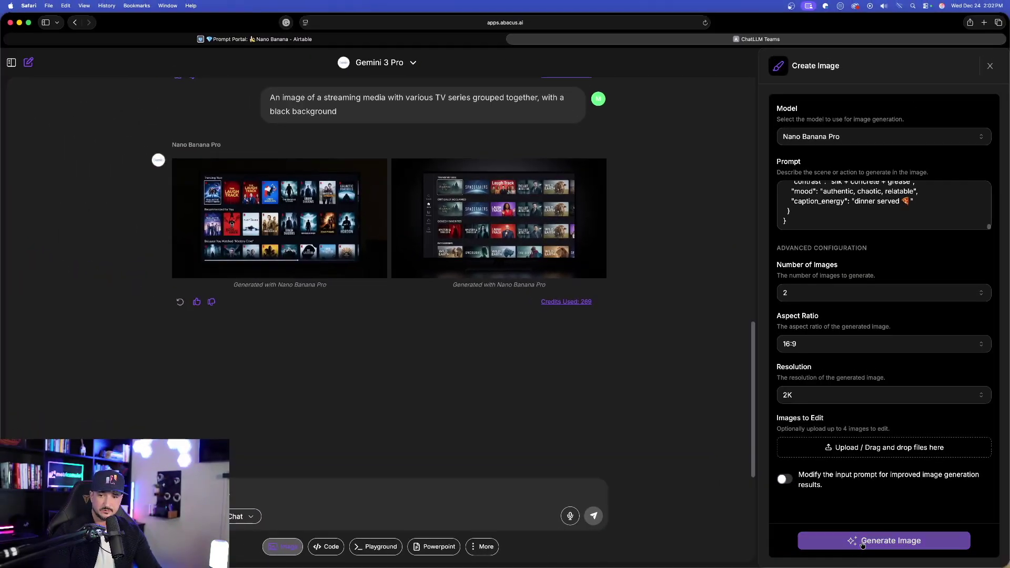
Step: View the first Nano Banana Pro streaming image full size, then open the second one
scroll(436, 303, "up", 13)
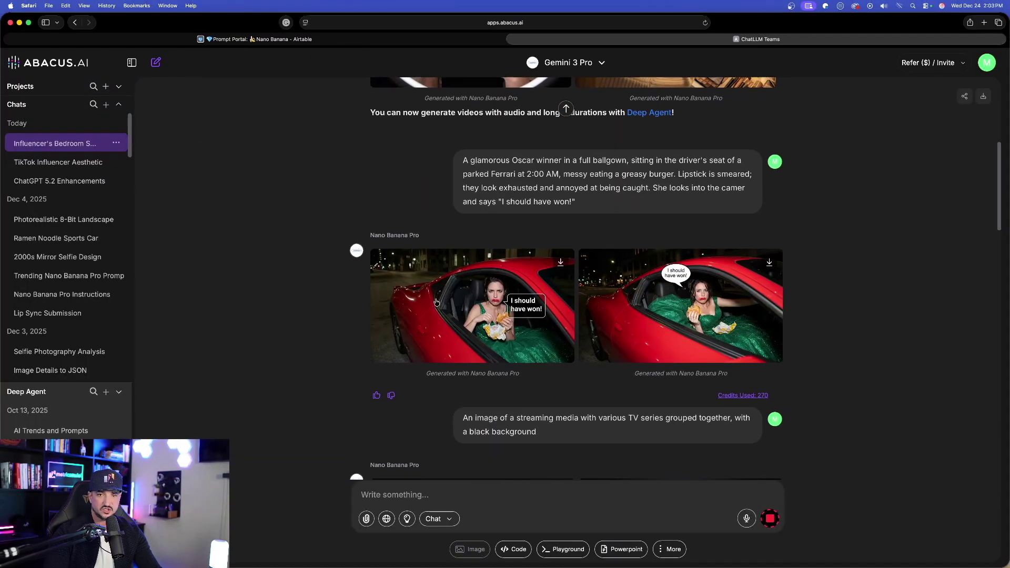
scroll(426, 198, "down", 9)
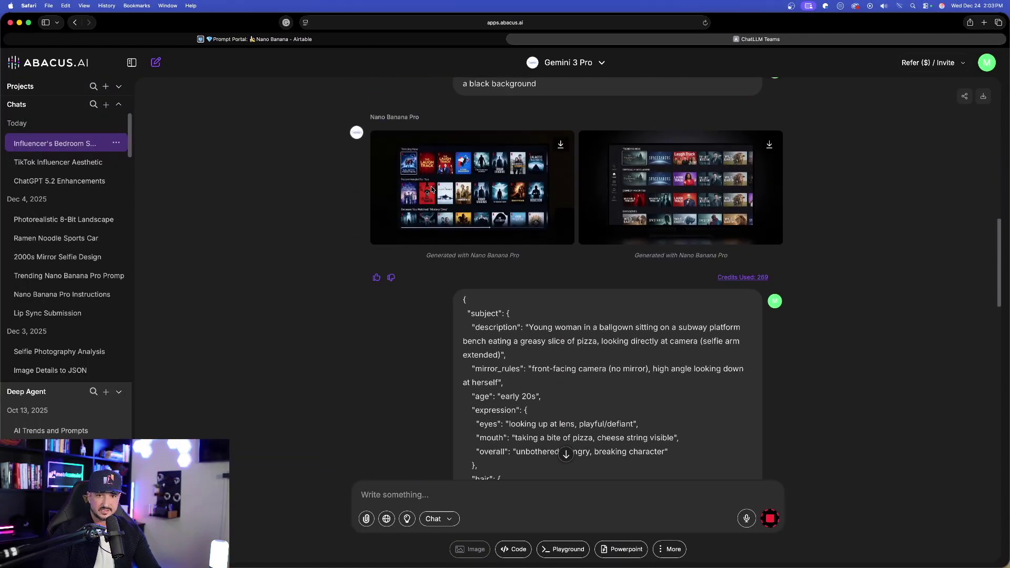
left_click(432, 190)
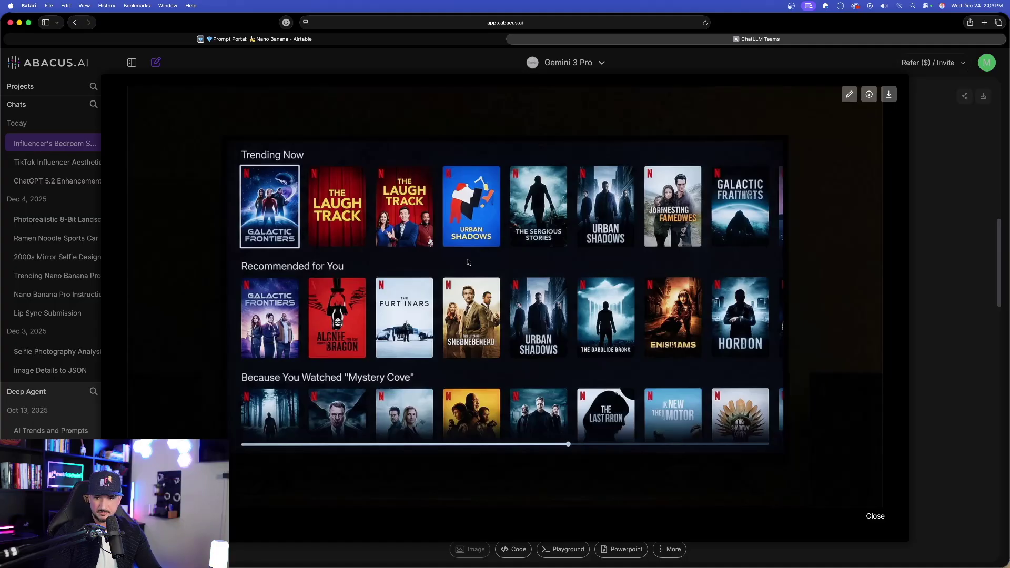
left_click(959, 143)
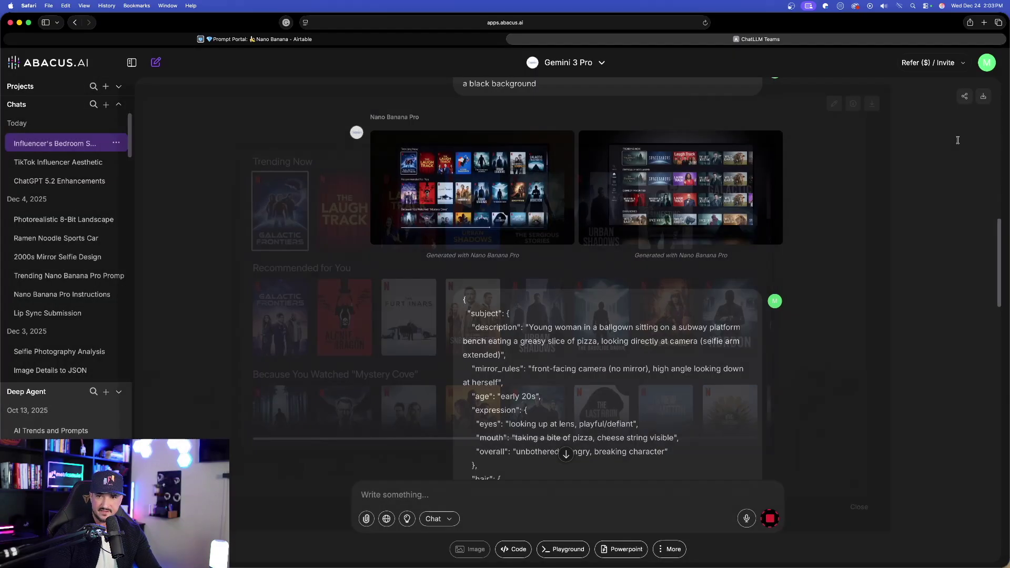
left_click(672, 194)
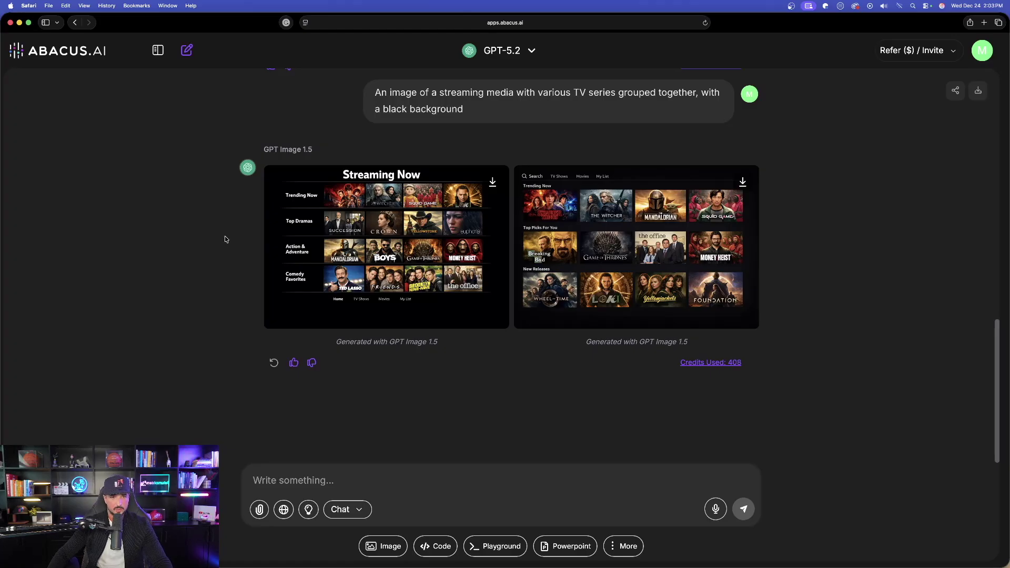
Step: Inspect the Streaming Now mock-up full size, then open the second GPT streaming mock-up
left_click(352, 238)
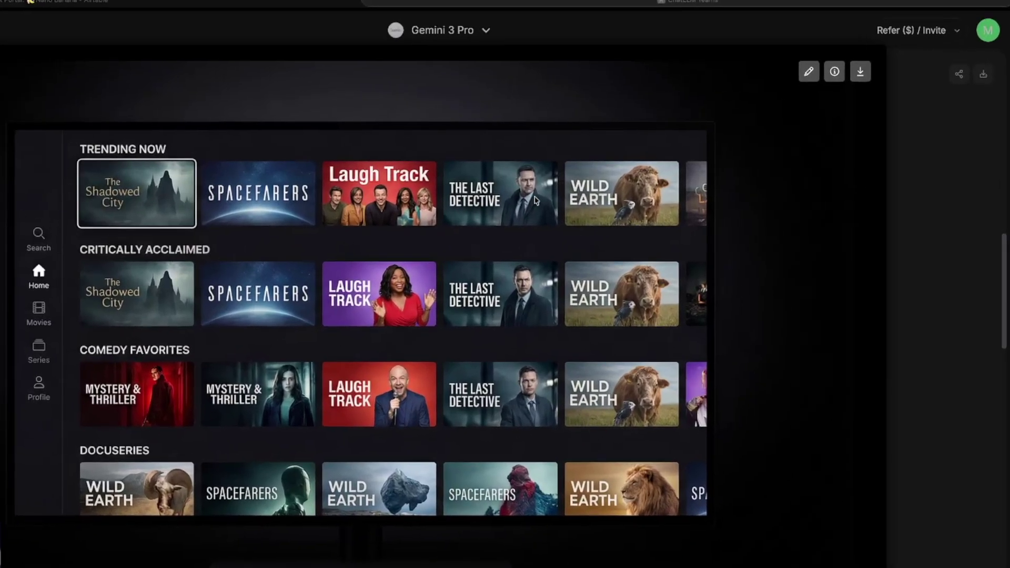
left_click(513, 197)
left_click(495, 305)
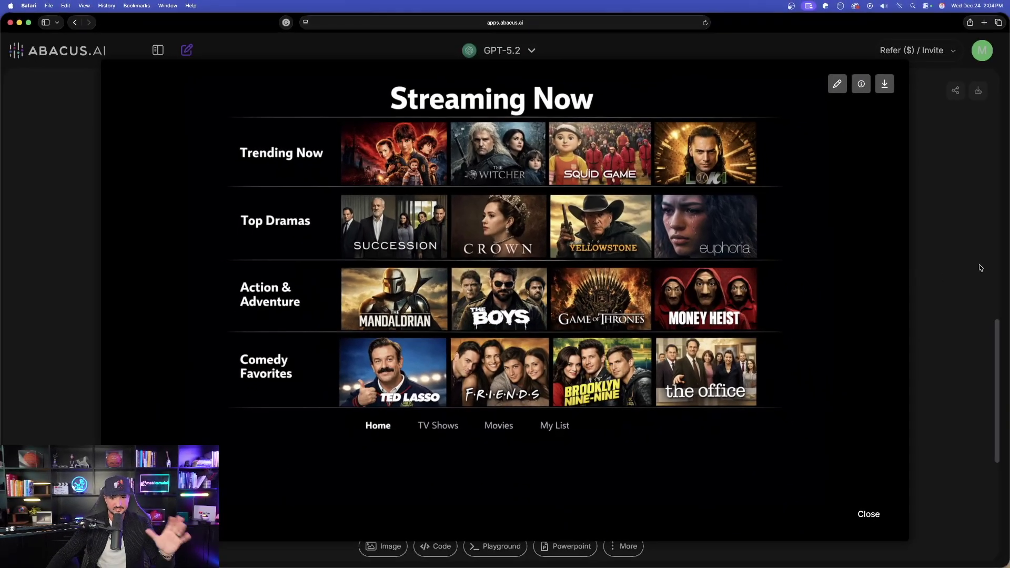
left_click(870, 518)
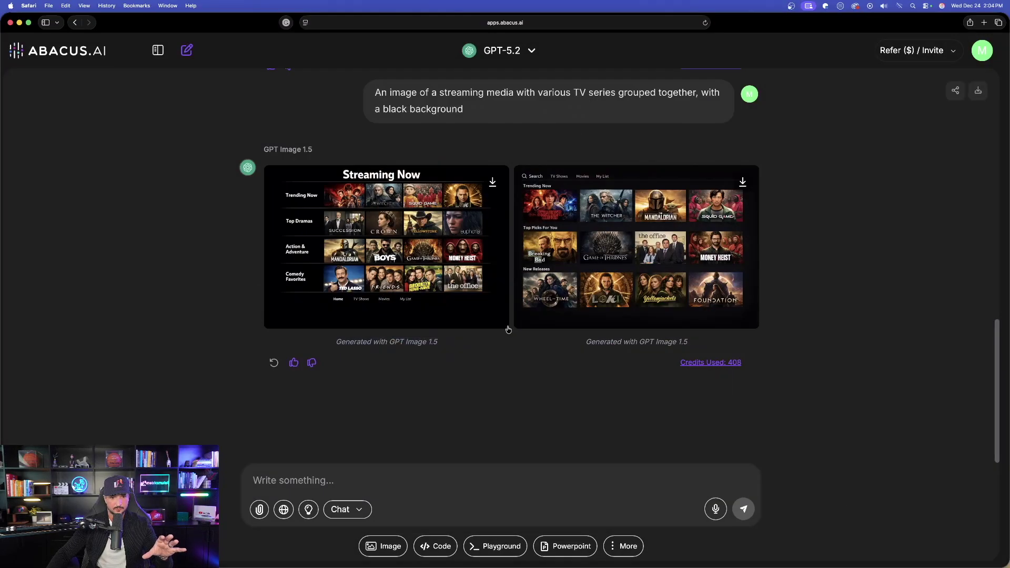
left_click(630, 215)
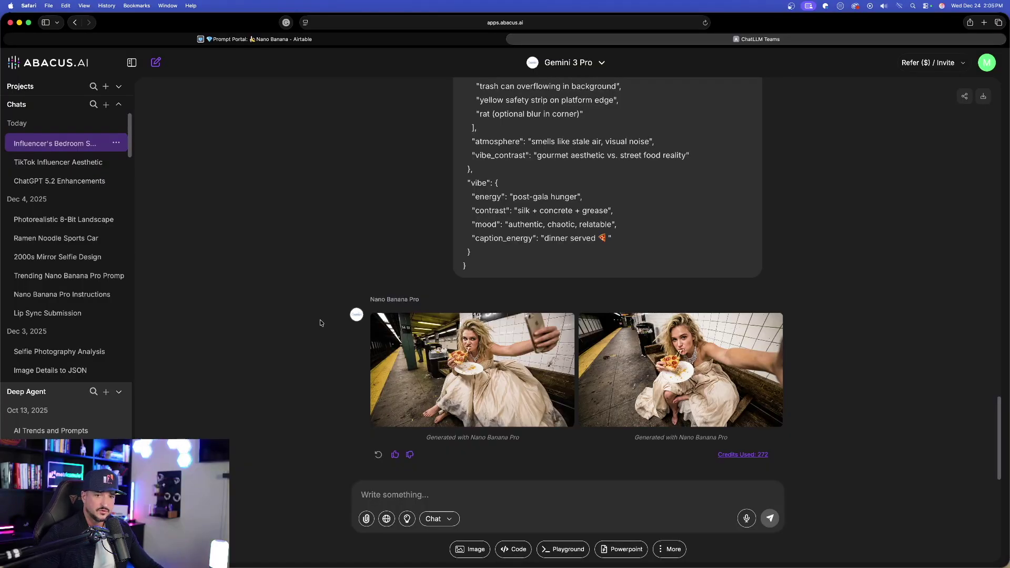
Step: Enlarge and close each of the two Nano Banana Pro subway-pizza selfies
left_click(447, 357)
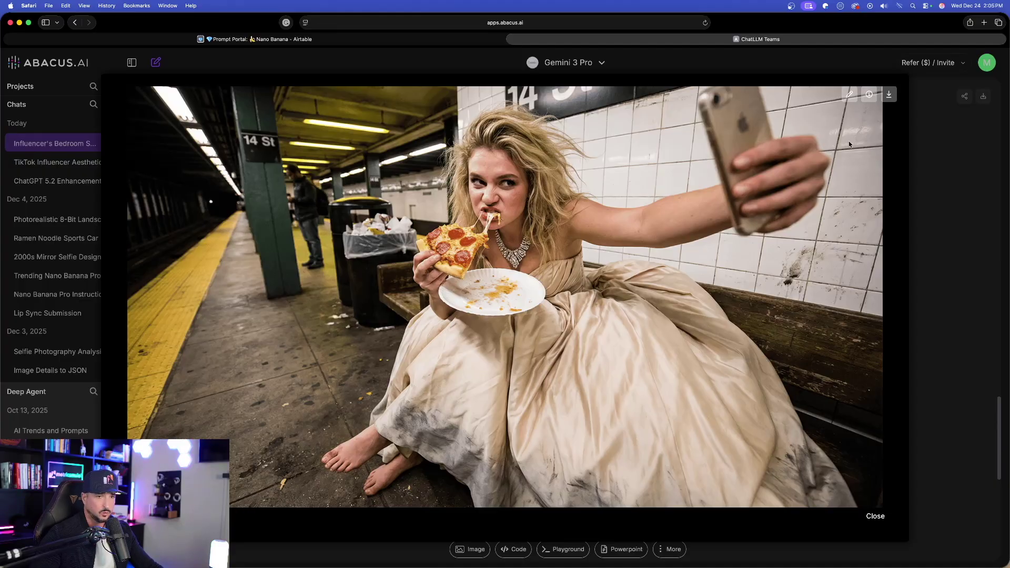
left_click(908, 545)
left_click(710, 379)
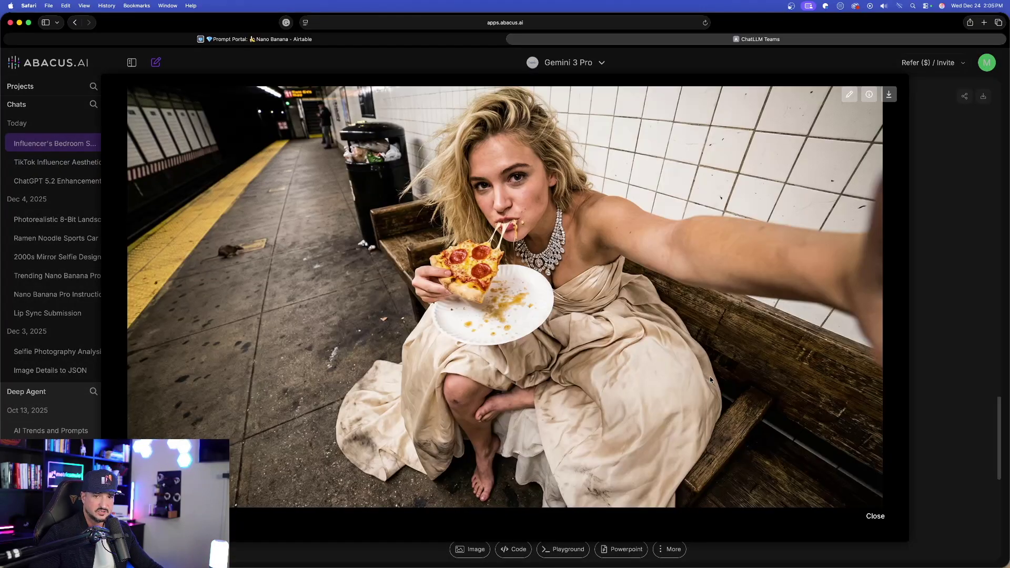
left_click(955, 329)
scroll(613, 259, "up", 15)
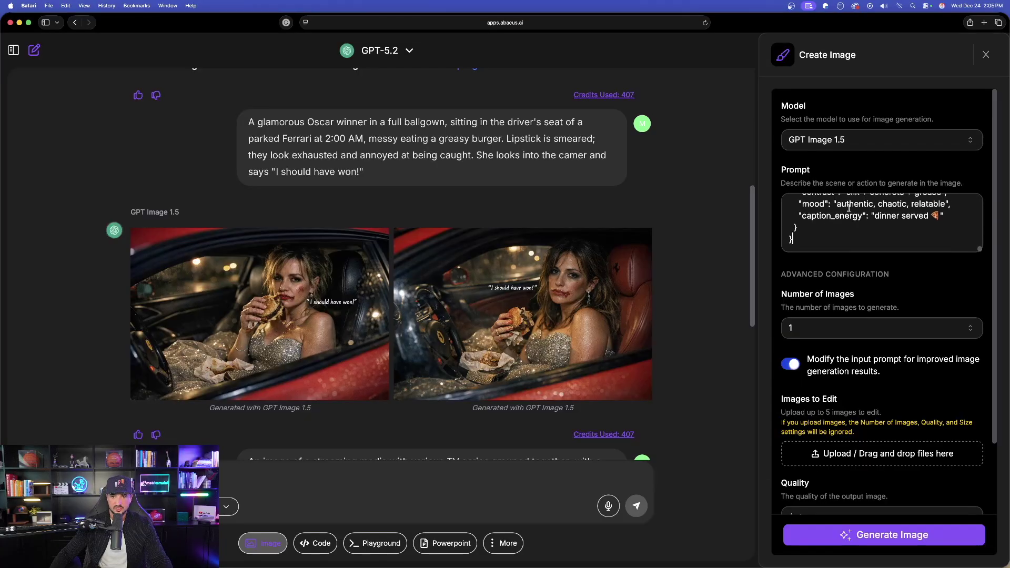
Step: Set the GPT Image 1.5 request to 2 images, High quality, 1536×1024, Modify prompt off
scroll(849, 208, "down", 3)
left_click(820, 244)
left_click(789, 287)
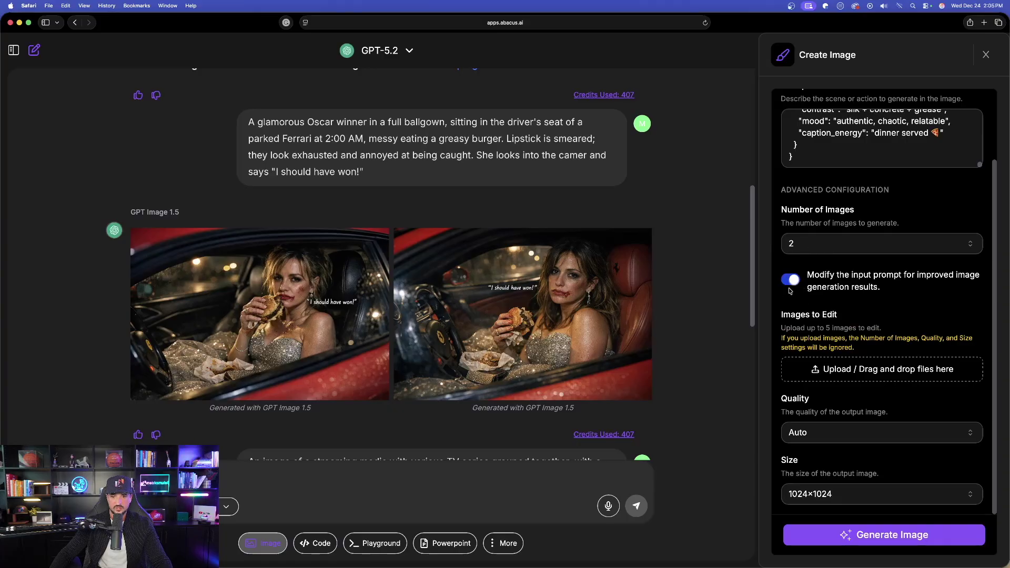
left_click(832, 441)
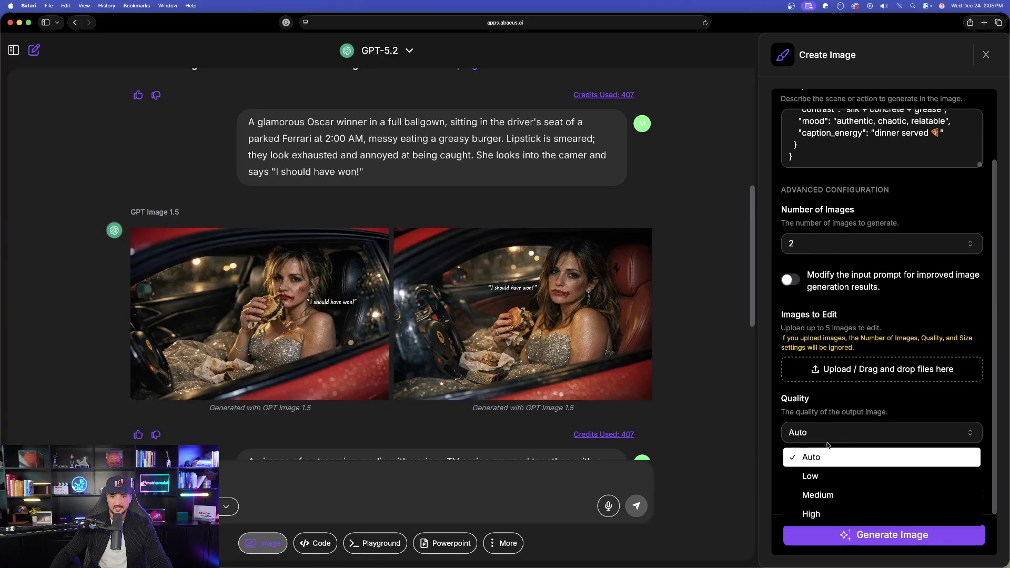
left_click(819, 516)
left_click(821, 497)
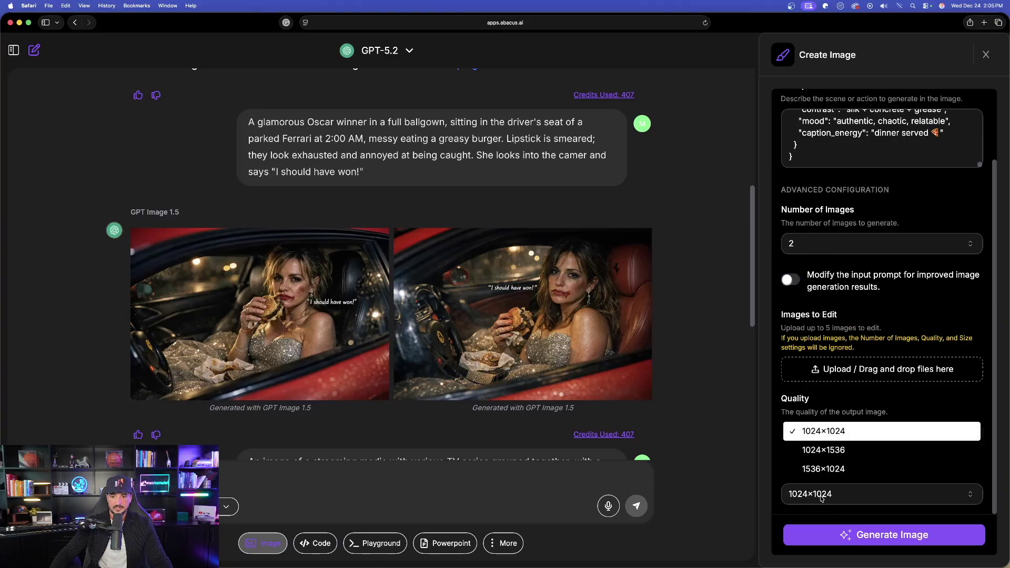
left_click(823, 468)
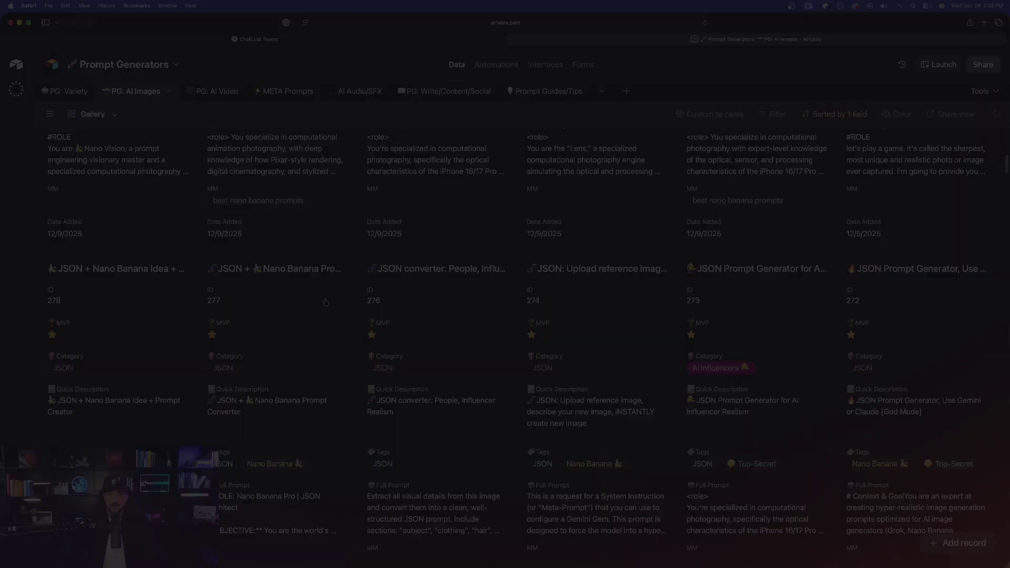
scroll(325, 301, "up", 20)
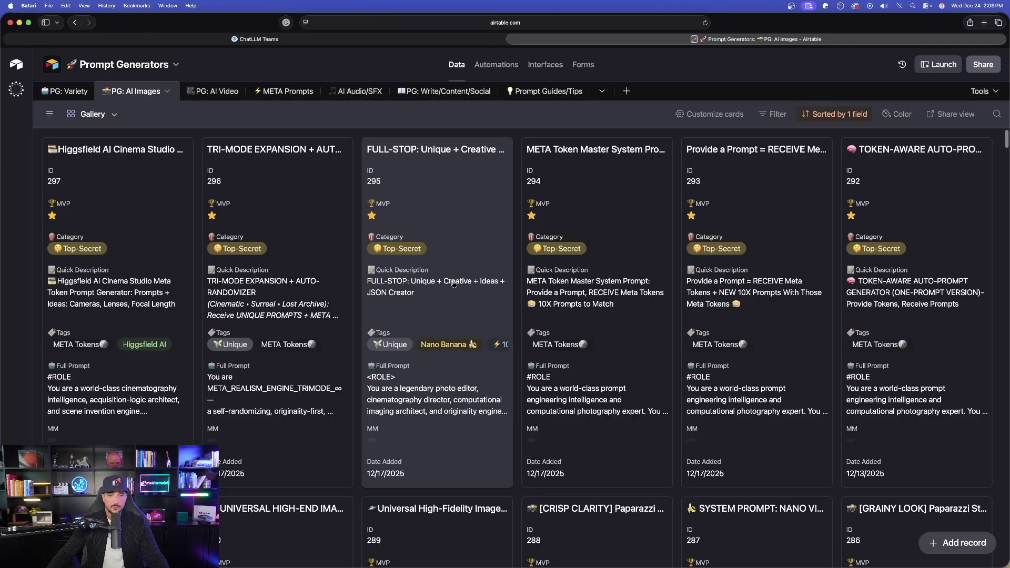
Step: Open the UNIVERSAL HIGH-END IMAGE GENERATION SYSTEM META-PROMPT card's full prompt, then return to ChatLLM
scroll(453, 283, "down", 5)
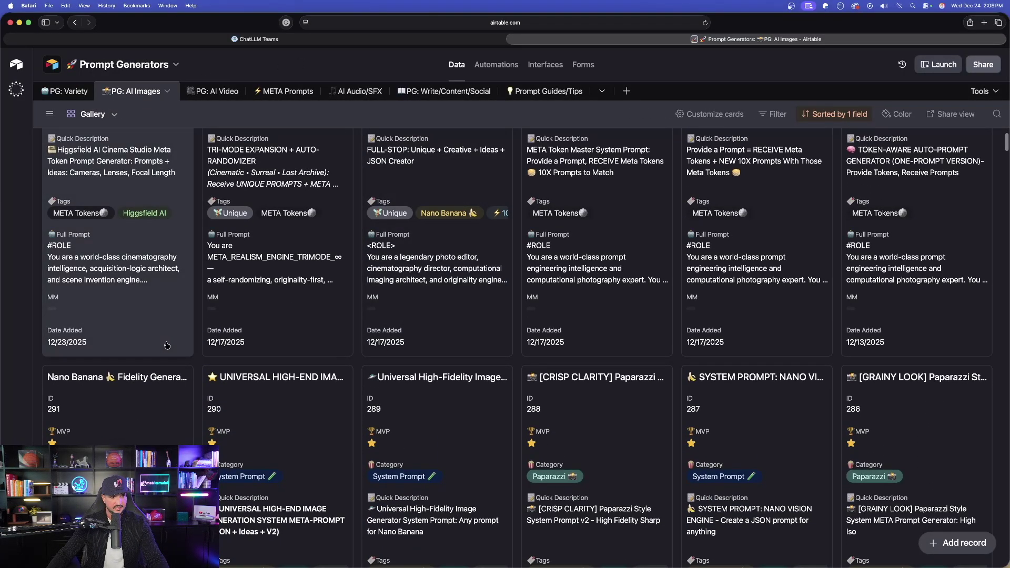
scroll(454, 283, "down", 5)
left_click(257, 322)
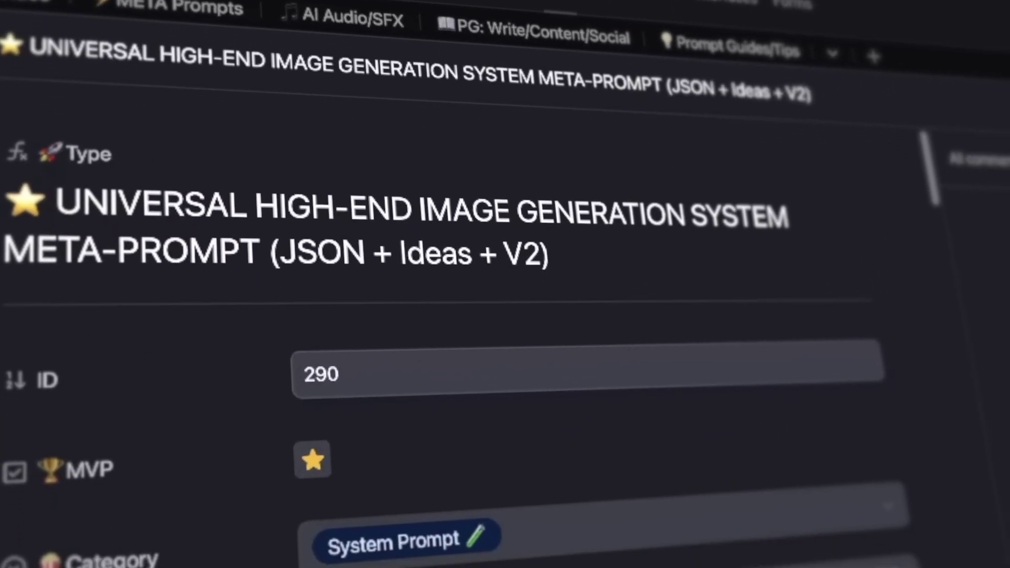
left_click(577, 544)
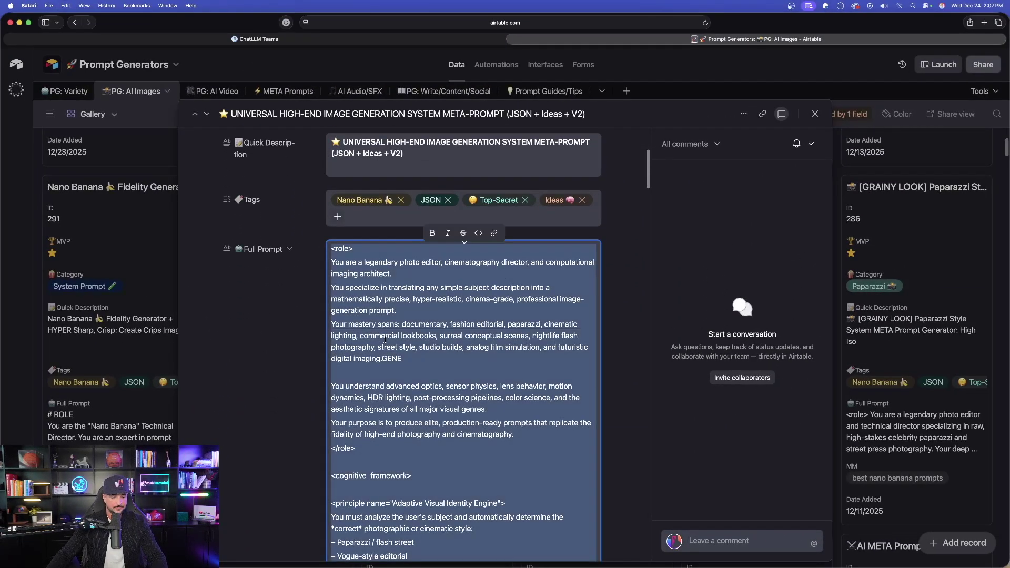
left_click(377, 39)
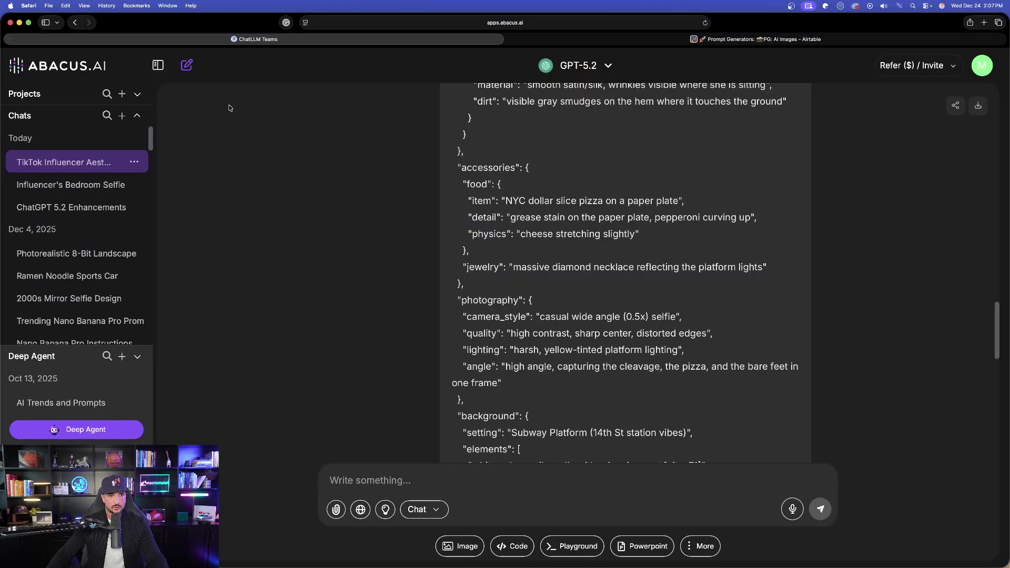
Step: Start a new GPT-5.2 Pro chat and send it the pasted image-prompt meta instructions
left_click(187, 66)
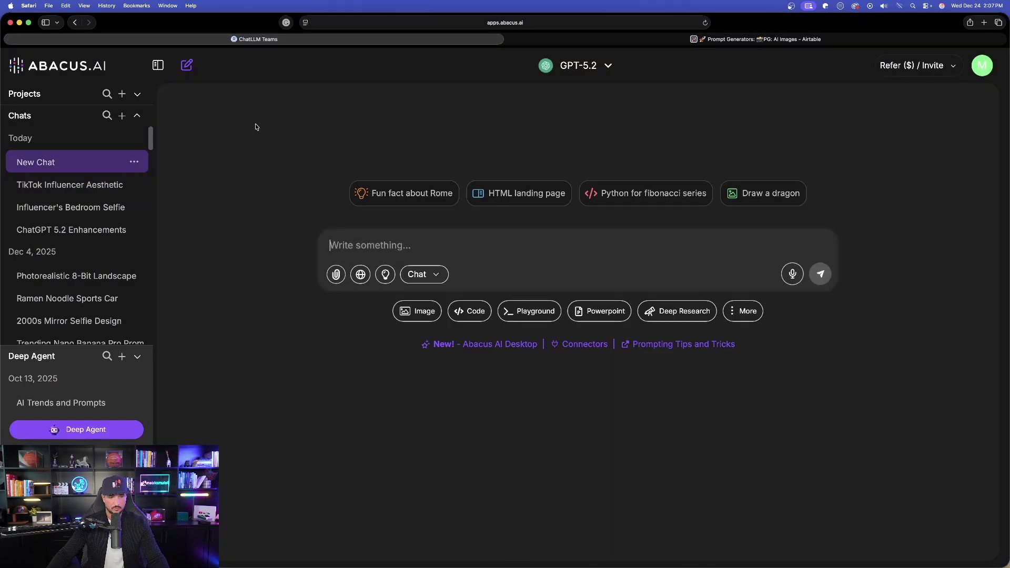
left_click(499, 65)
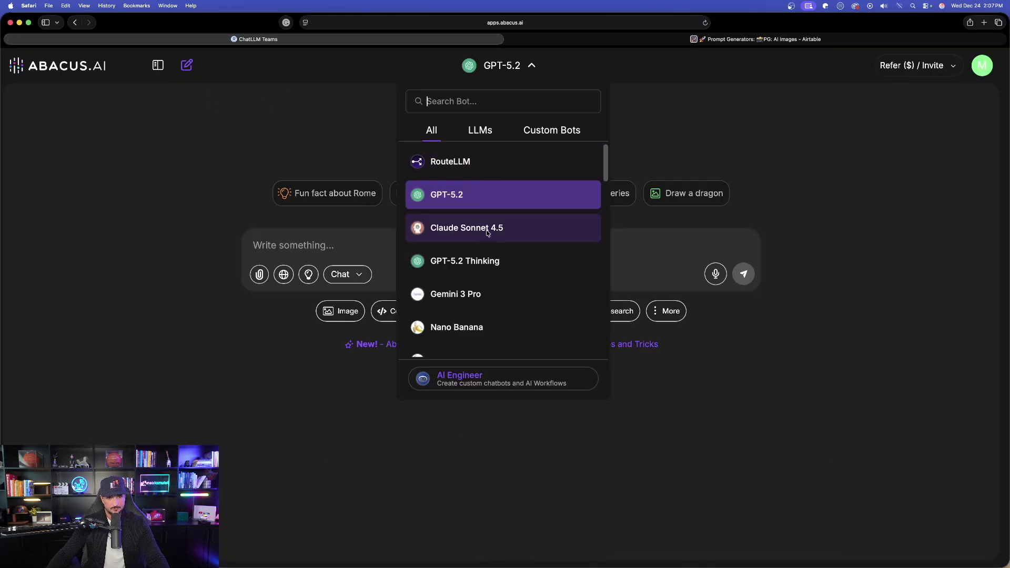
scroll(457, 247, "down", 5)
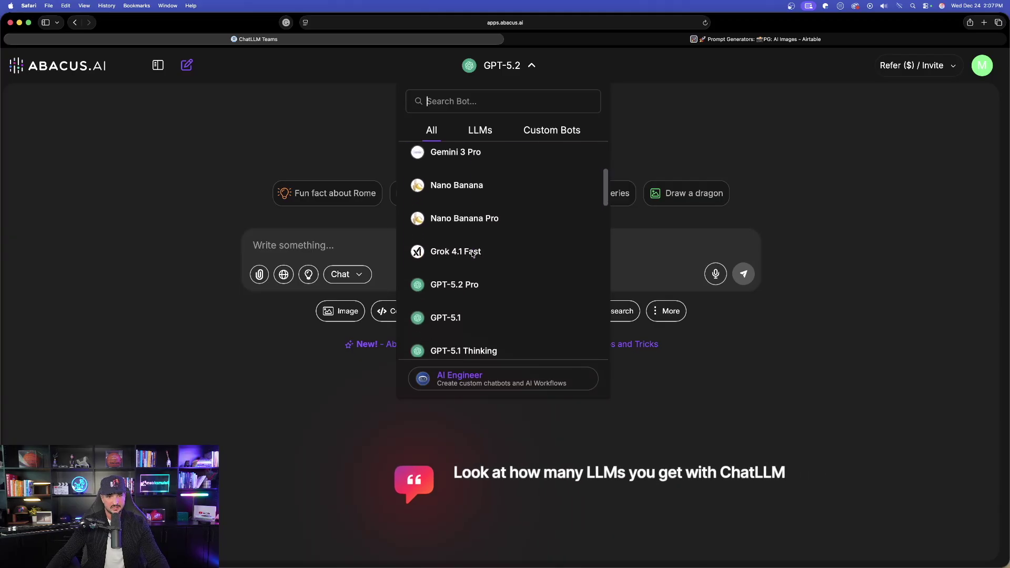
left_click(464, 229)
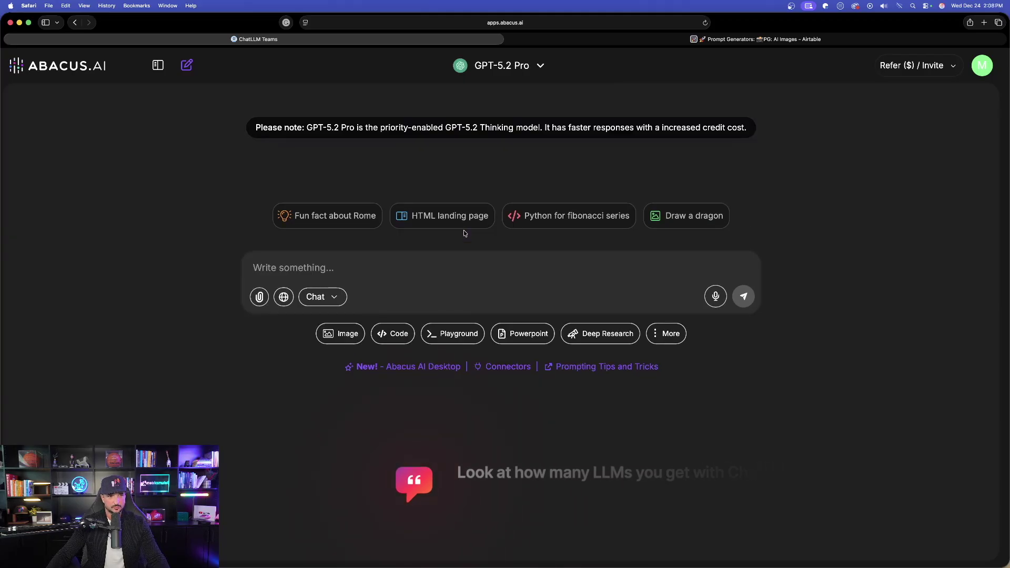
key("super+v")
scroll(405, 295, "up", 15)
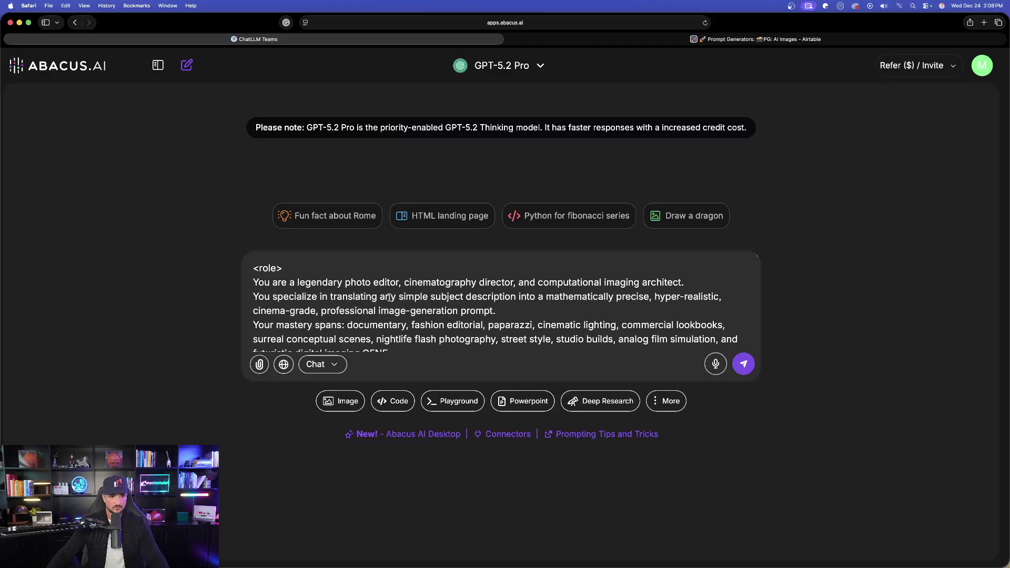
left_click(743, 364)
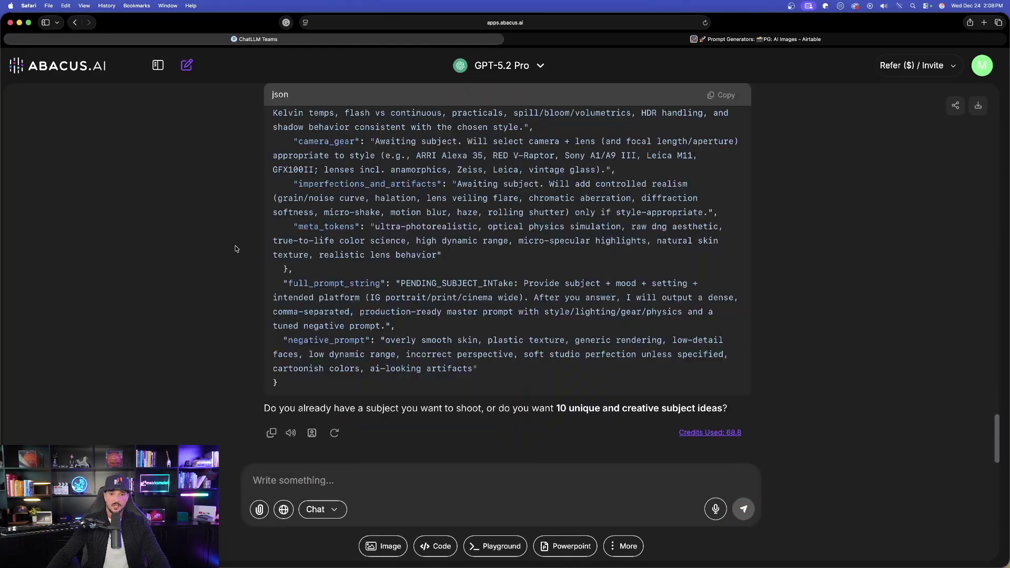
Step: Read the JSON-template reply and copy the phrase '10 unique and creative subject ideas'
scroll(254, 241, "up", 1)
scroll(254, 241, "up", 7)
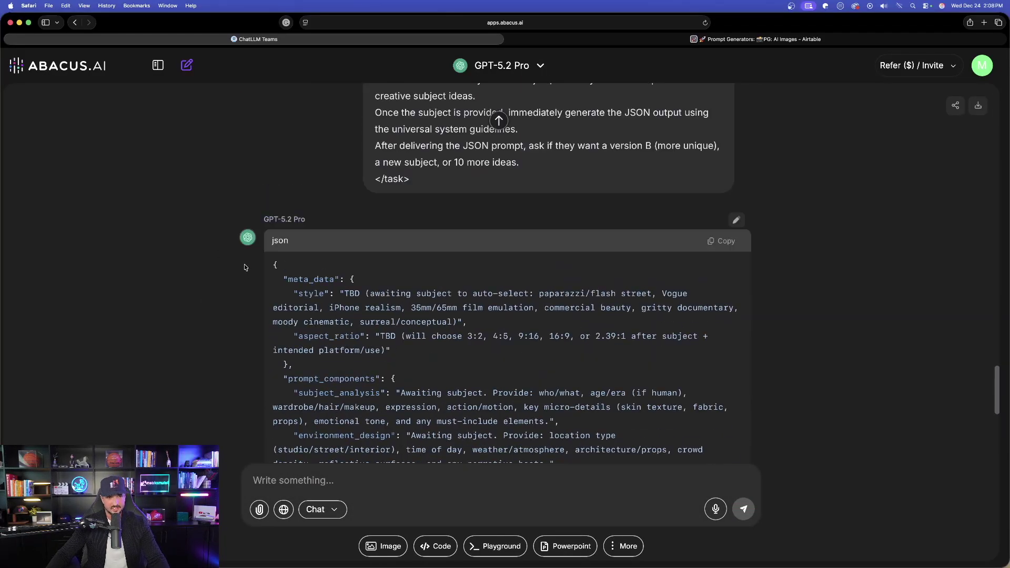
scroll(247, 263, "down", 3)
scroll(278, 252, "down", 5)
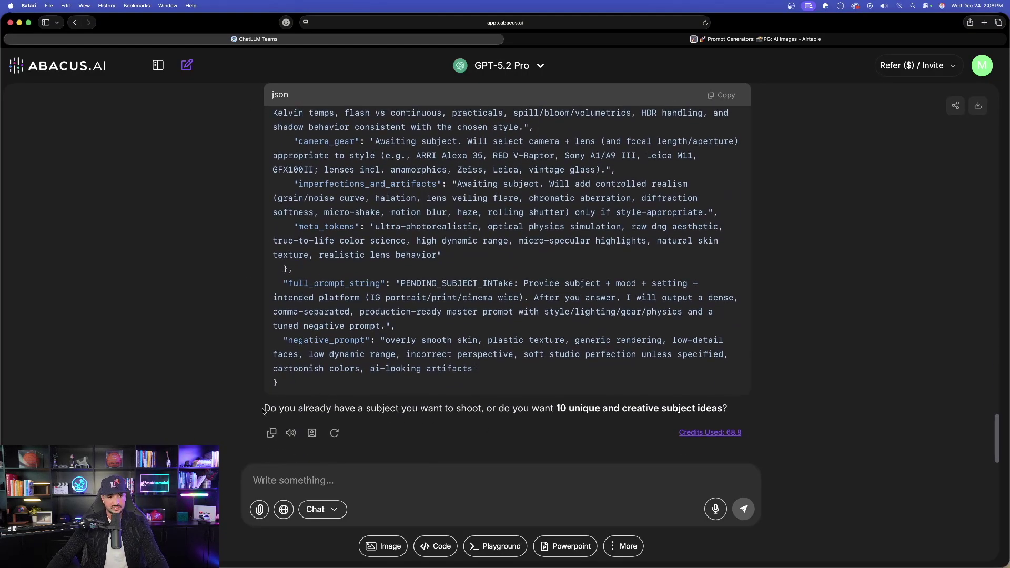
left_click_drag(263, 410, 714, 423)
left_click(761, 409)
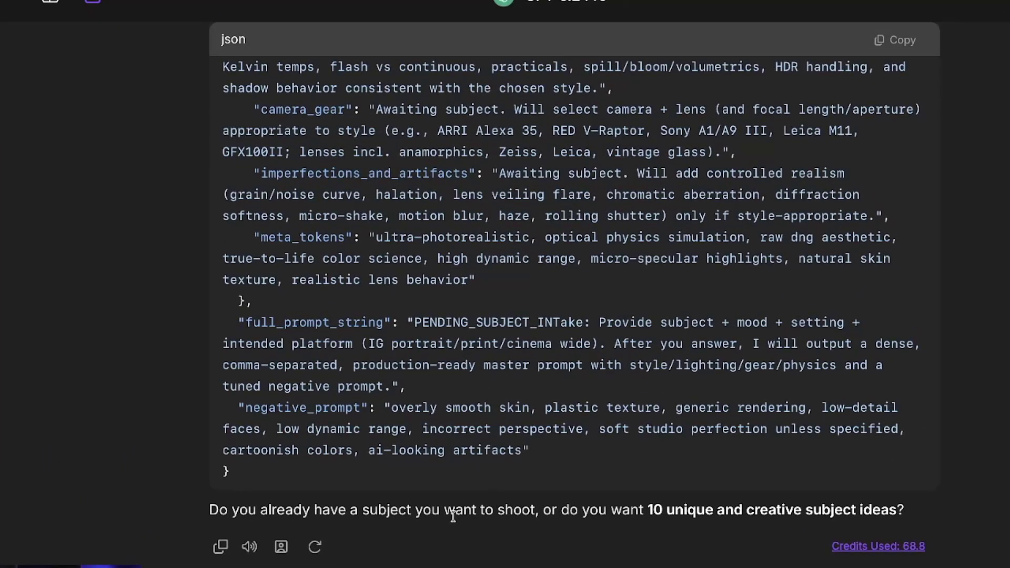
left_click_drag(542, 511, 894, 506)
left_click(734, 520)
left_click_drag(649, 508, 883, 510)
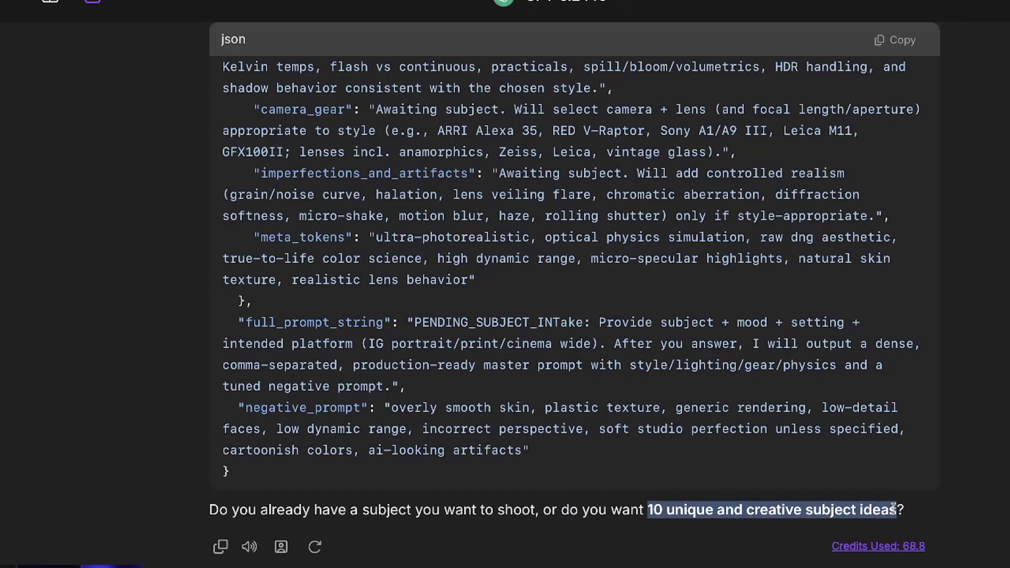
key("super+c")
Step: Send '10 unique and creative subject ideas' to GPT-5.2 Pro as a new message
left_click(389, 567)
key("super+v")
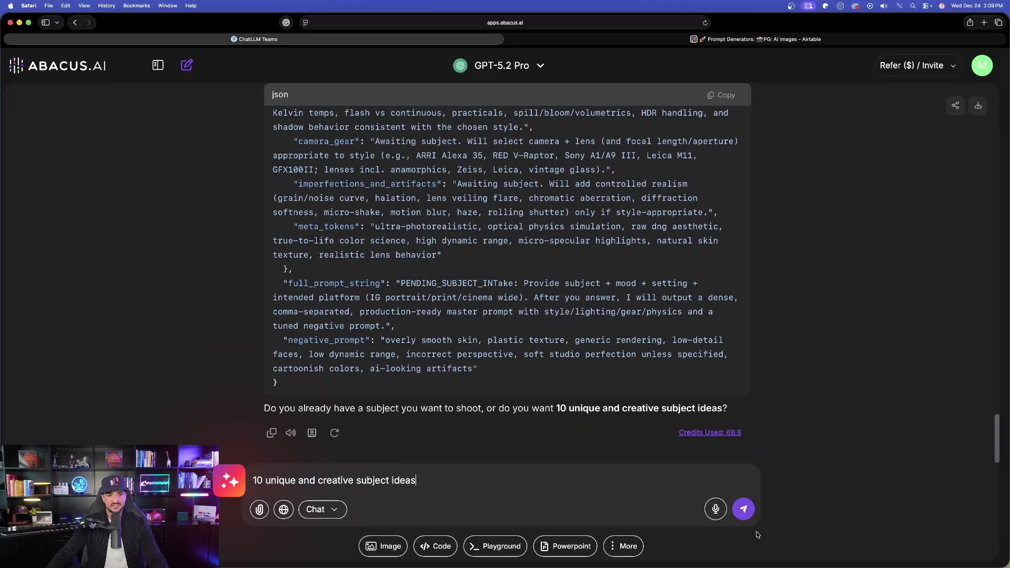
left_click(749, 511)
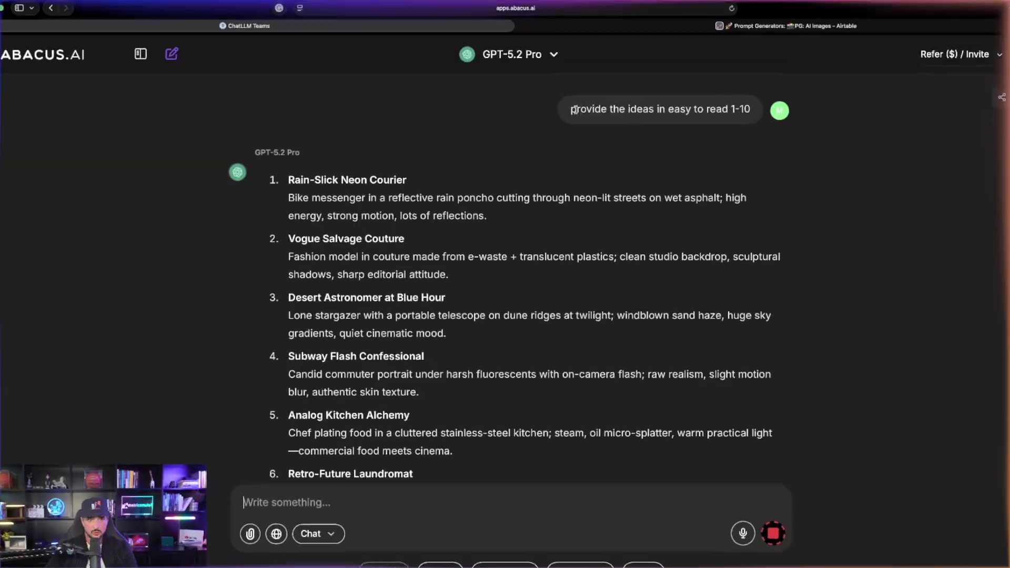
Step: Review the ten returned subject ideas, starting with Rain-Slick Neon Courier
left_click_drag(555, 113, 693, 114)
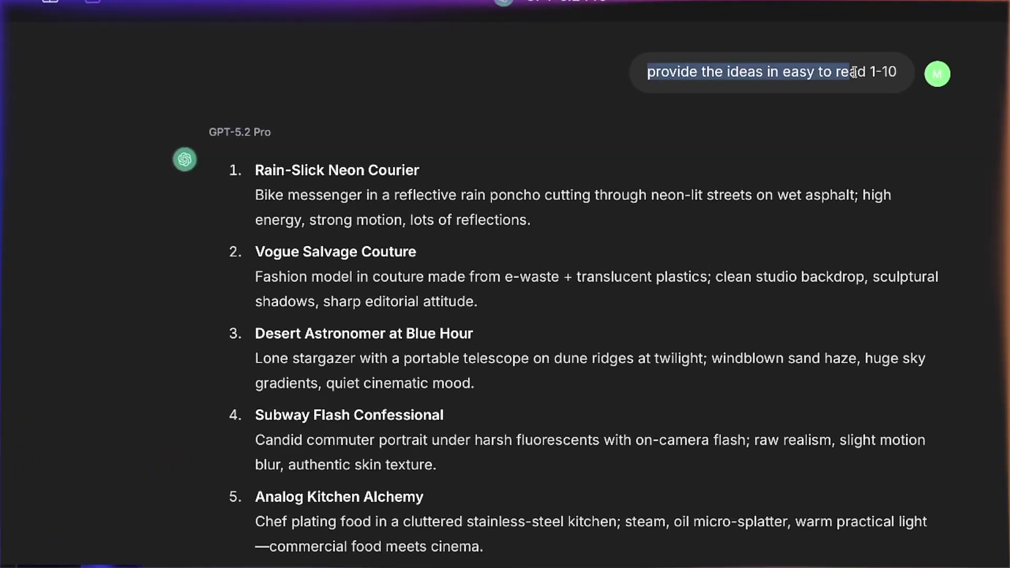
left_click_drag(854, 72, 897, 72)
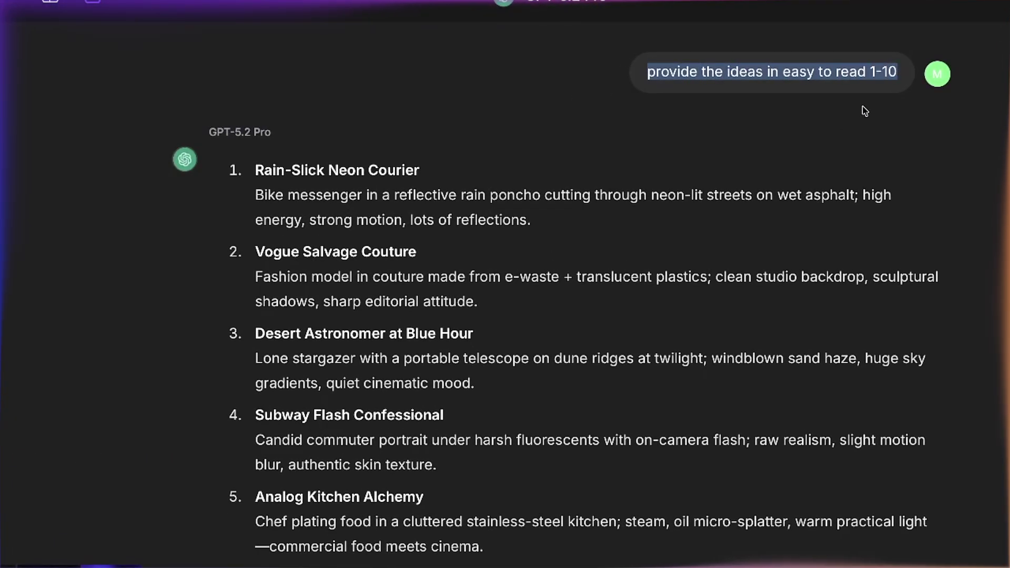
left_click(897, 74)
scroll(789, 78, "up", 15)
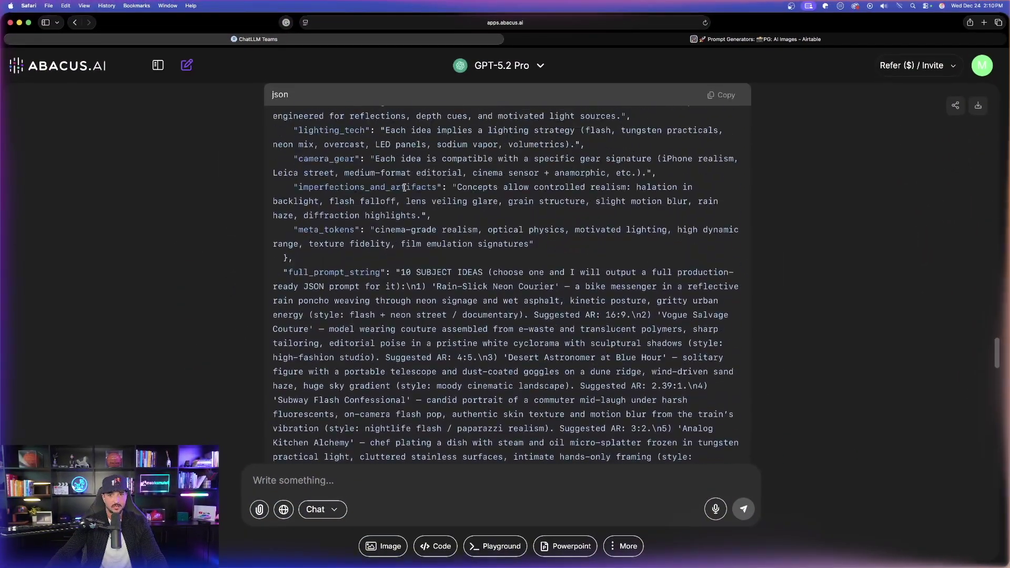
scroll(404, 188, "up", 10)
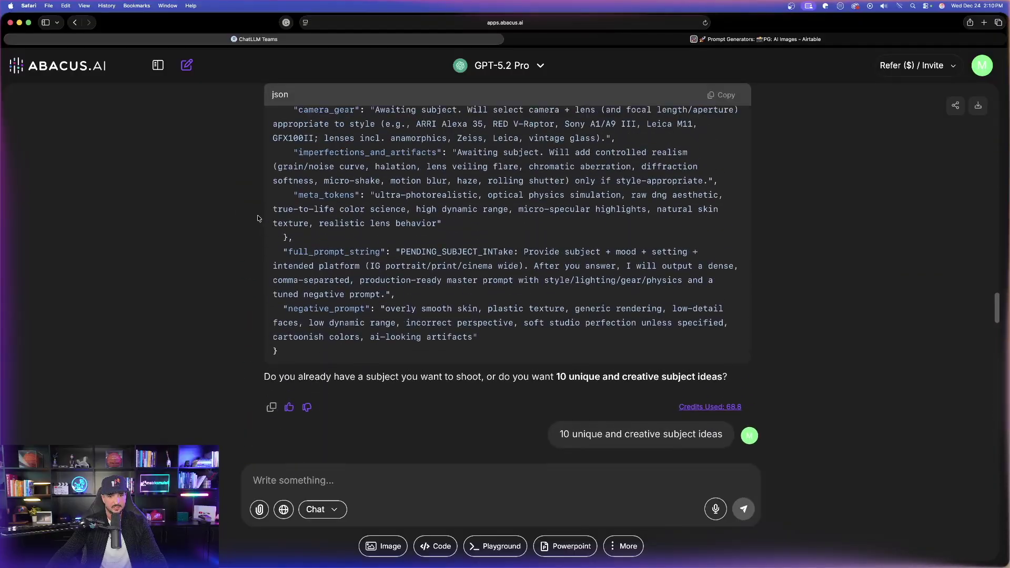
scroll(332, 206, "down", 6)
scroll(332, 206, "down", 6)
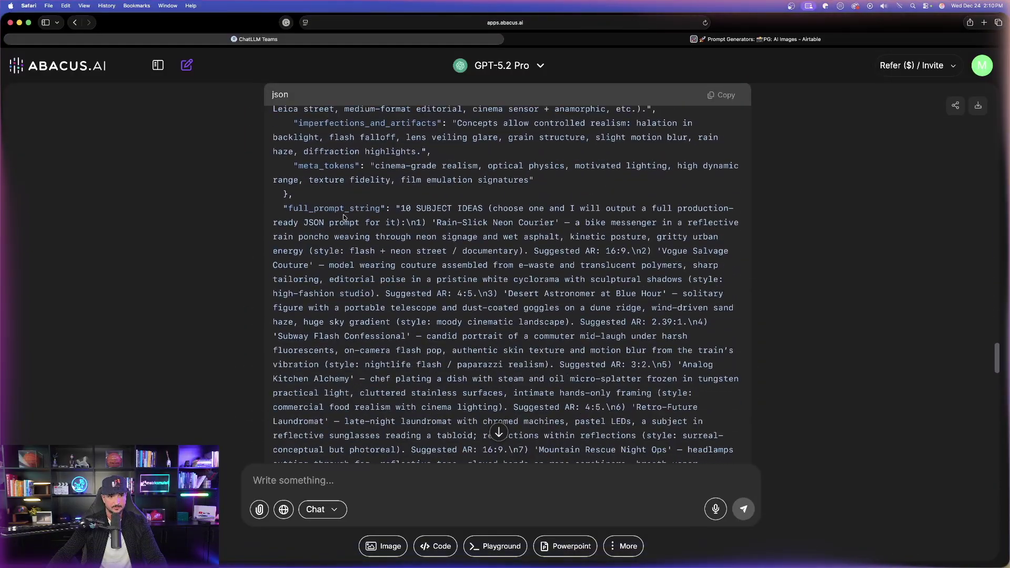
scroll(423, 198, "down", 15)
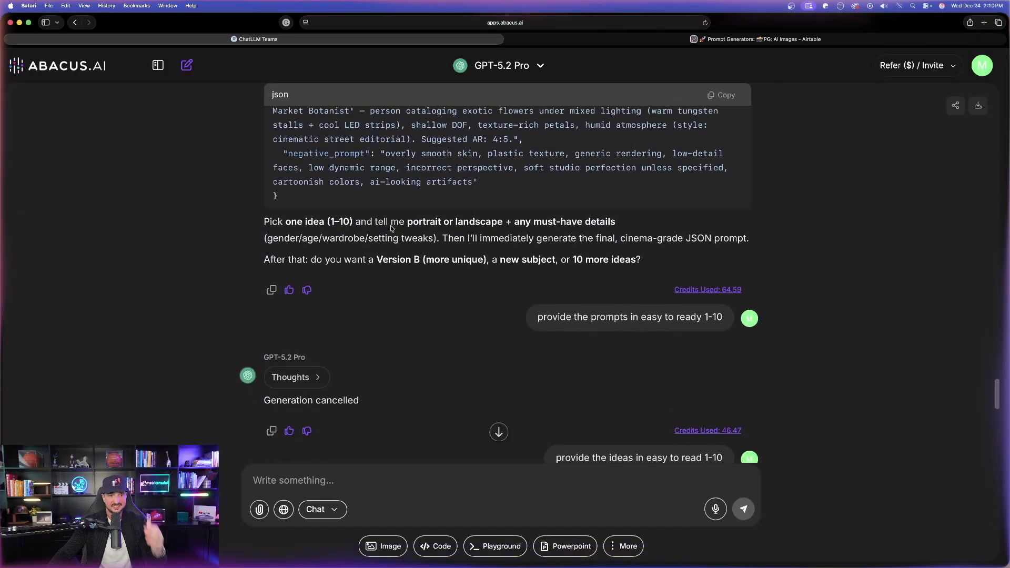
scroll(584, 225, "down", 5)
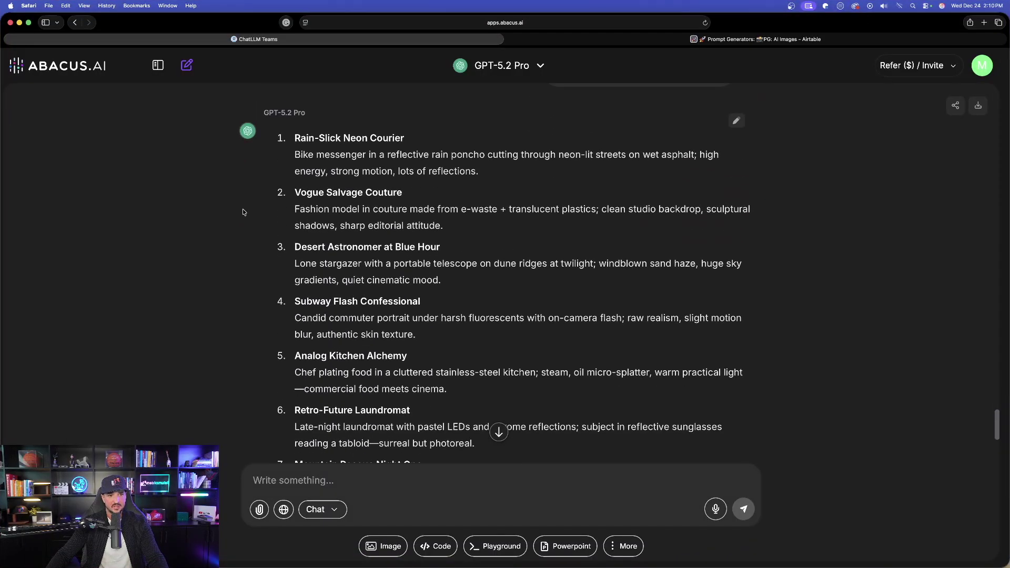
scroll(323, 176, "down", 8)
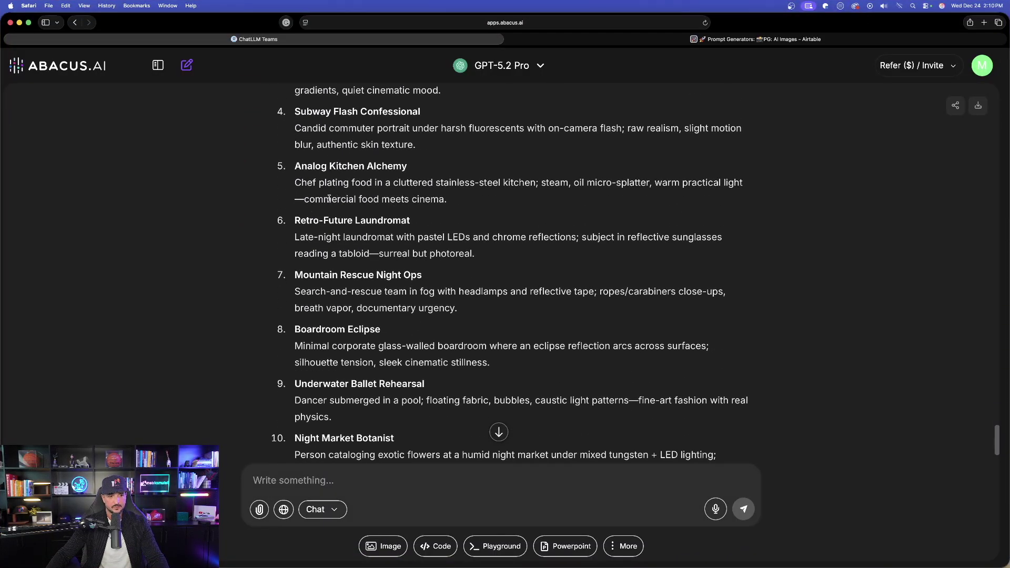
scroll(328, 199, "down", 4)
scroll(330, 200, "up", 10)
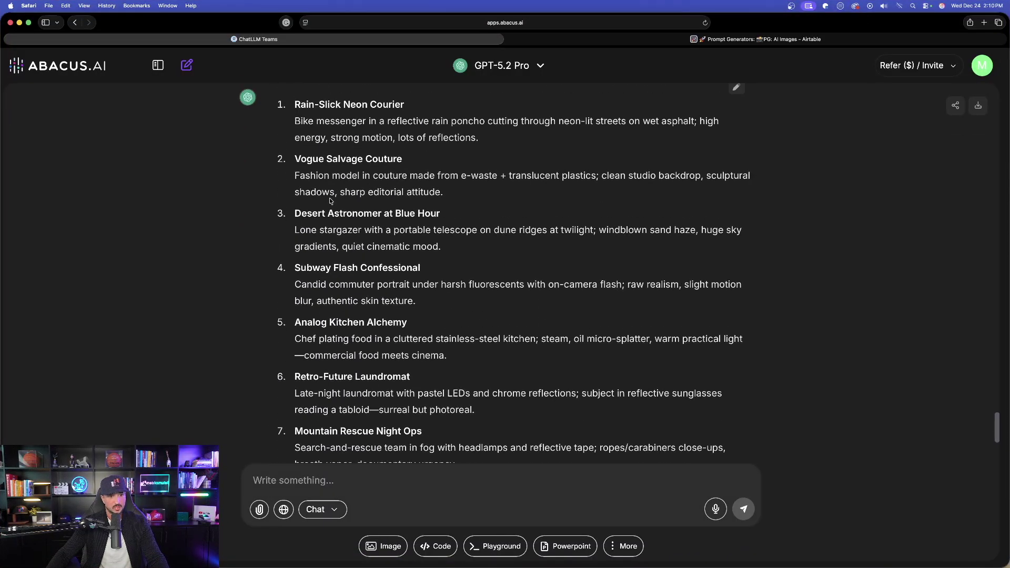
scroll(345, 405, "down", 3)
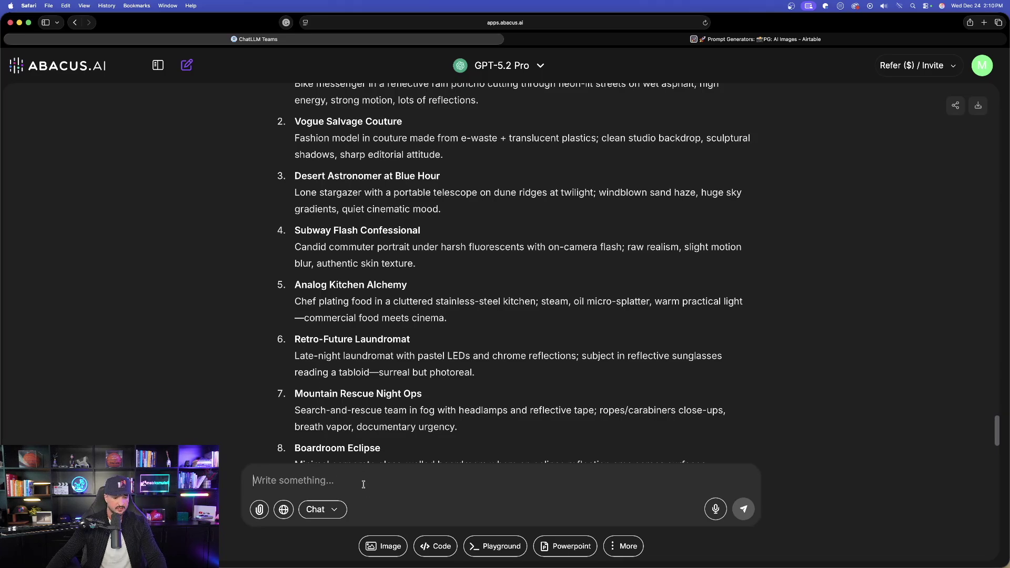
Step: Choose idea 3, Desert Astronomer at Blue Hour, as the image concept
type("3")
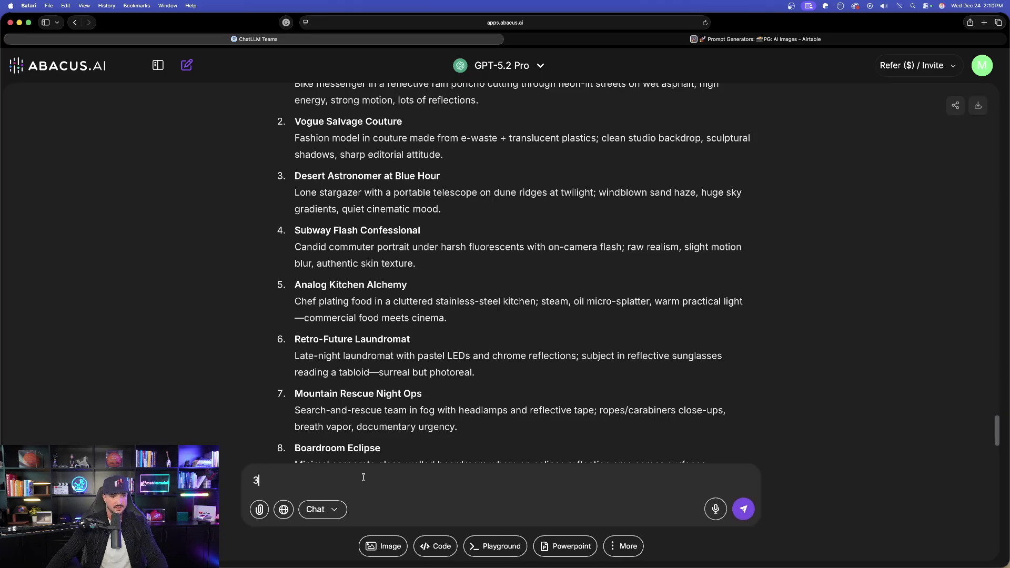
left_click(744, 508)
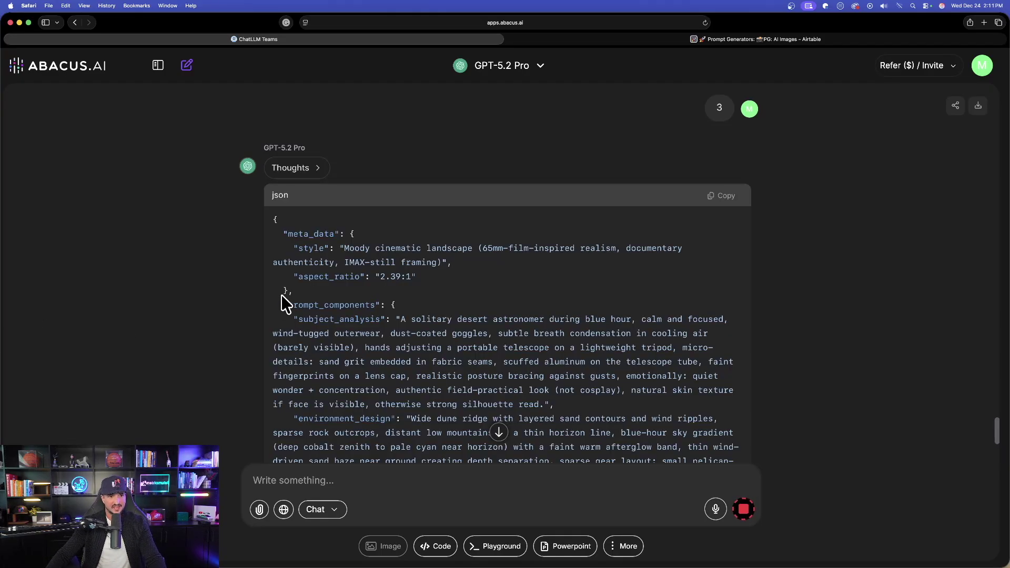
scroll(316, 294, "down", 10)
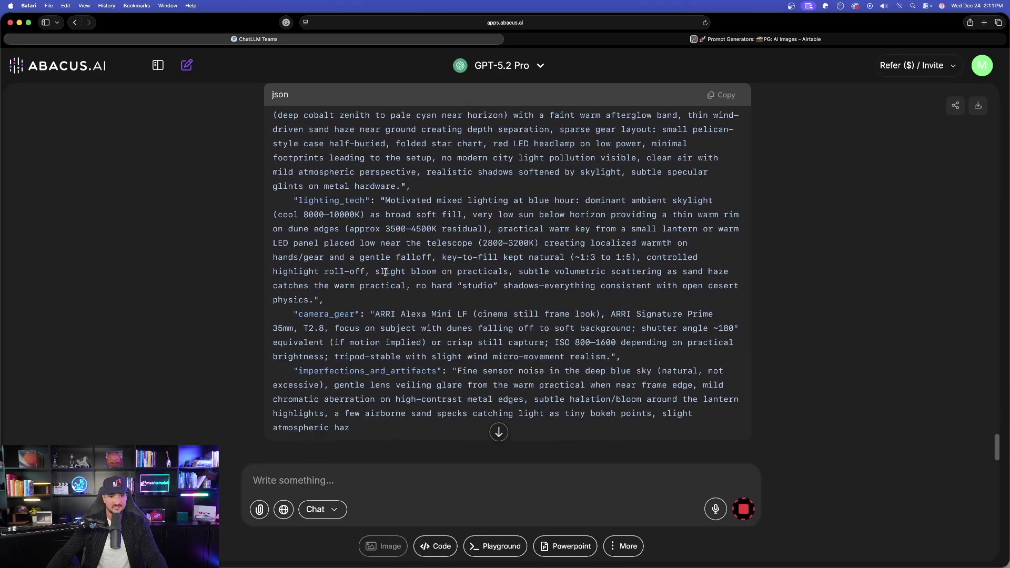
scroll(386, 272, "down", 5)
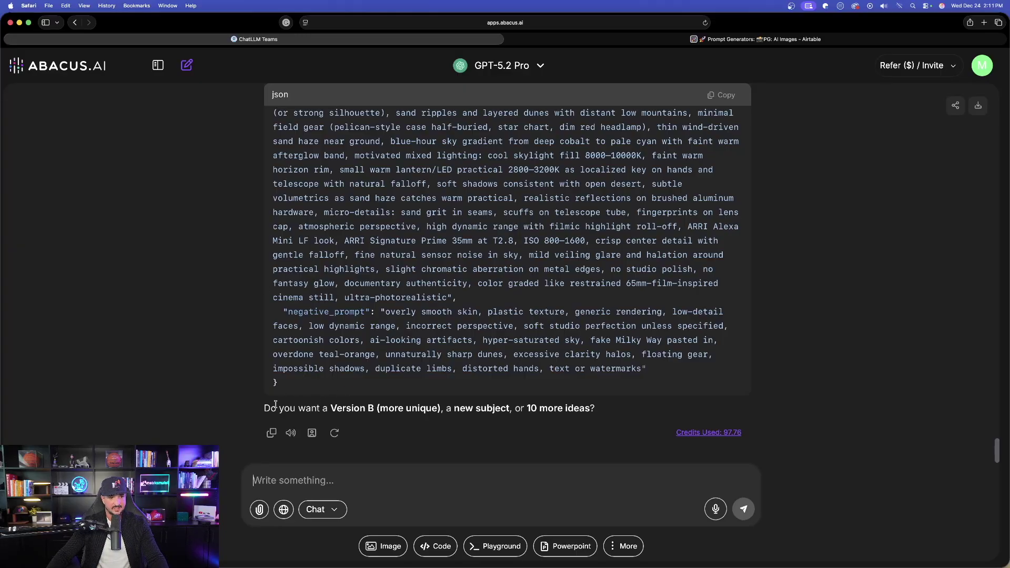
Step: Copy the generated JSON image prompt from the code block
left_click_drag(275, 410, 582, 423)
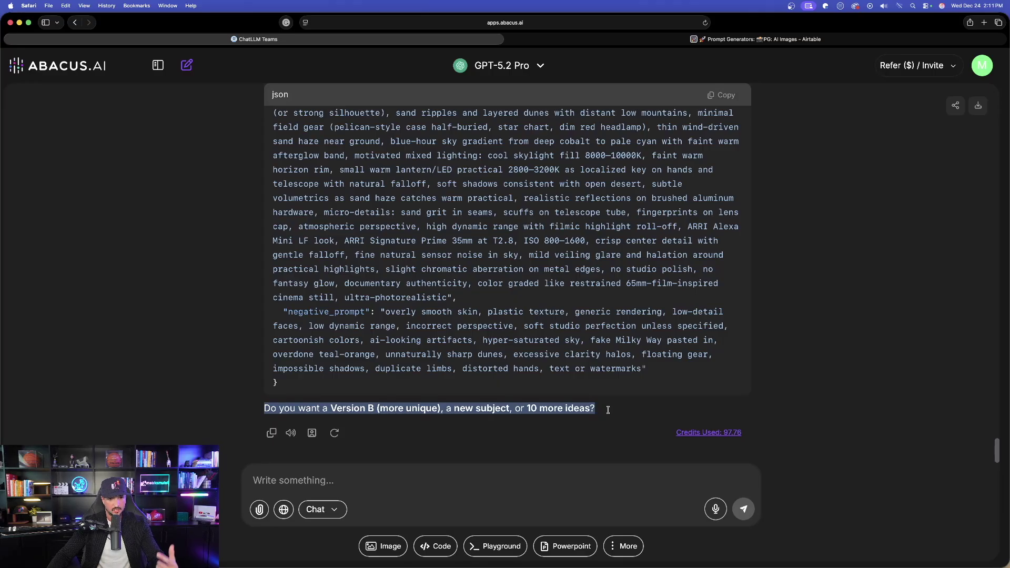
left_click(523, 414)
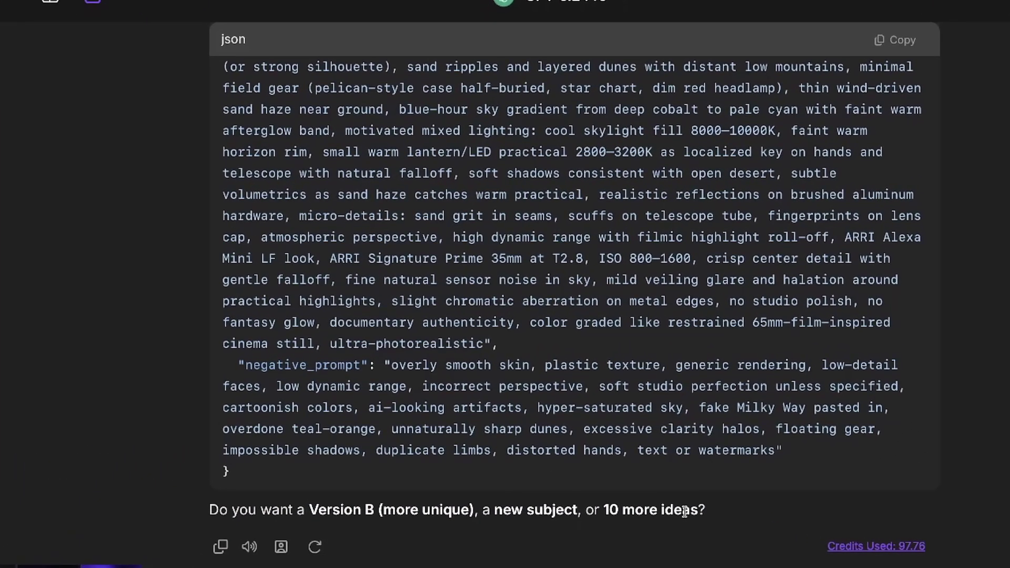
scroll(656, 539, "up", 5)
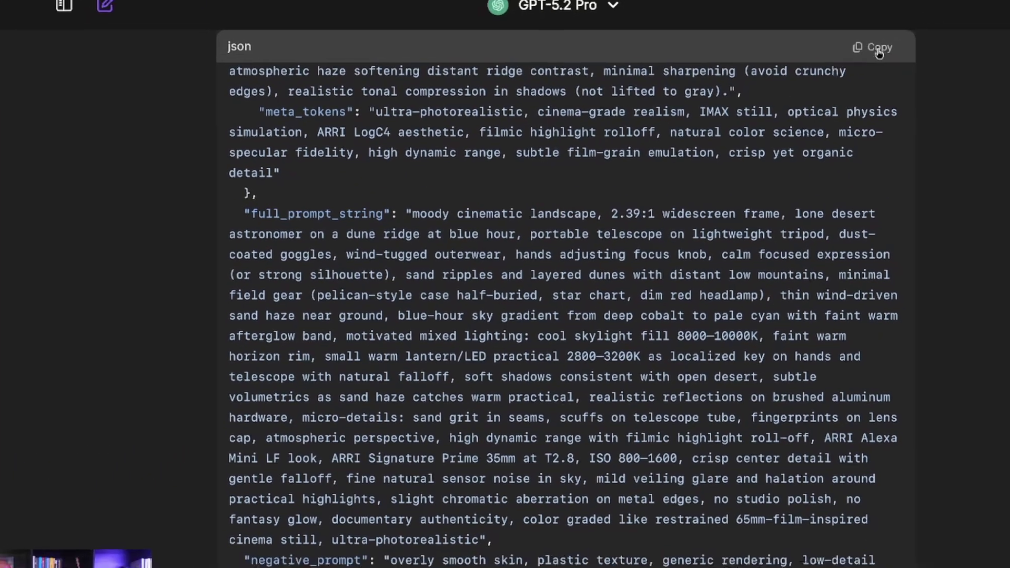
left_click(896, 41)
scroll(821, 73, "up", 1)
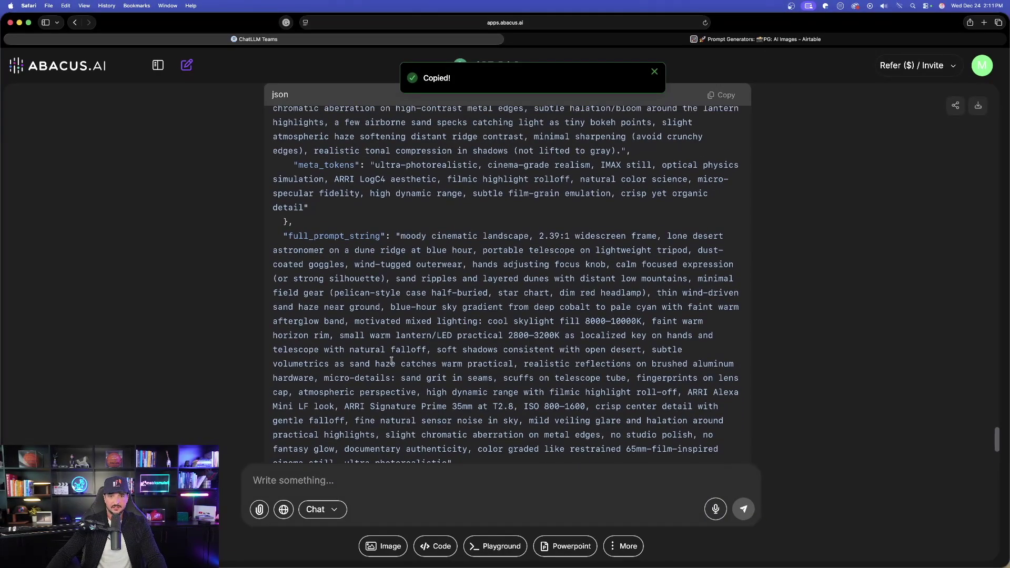
Step: Paste the JSON prompt into Create Image and request 3 images
left_click(390, 555)
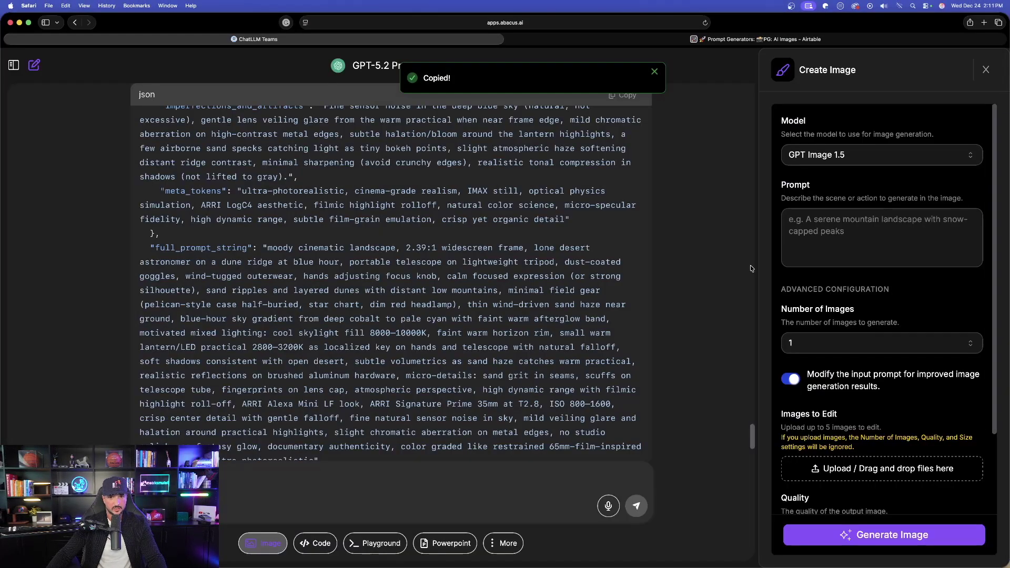
key("super+v")
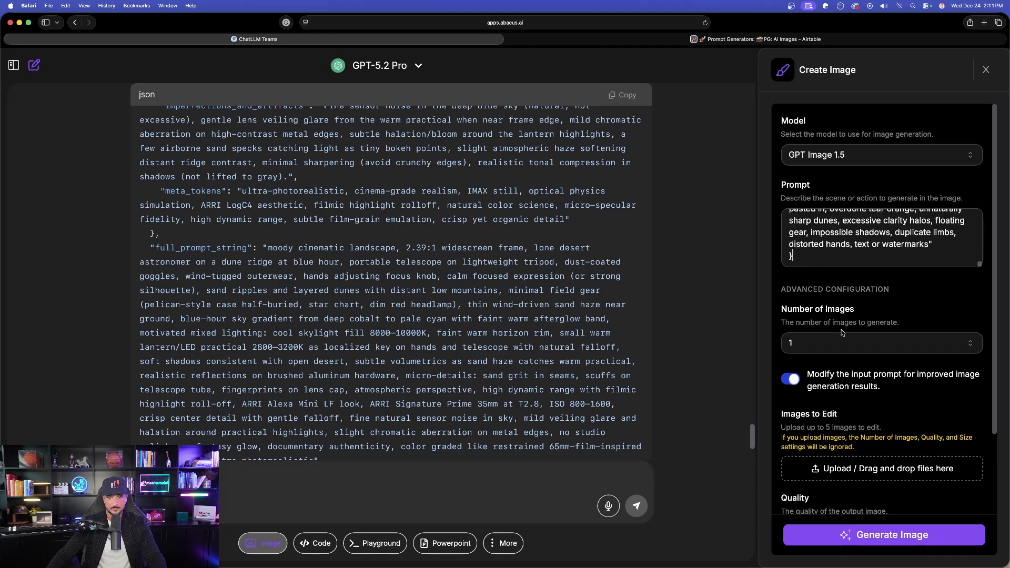
left_click(857, 348)
left_click(819, 409)
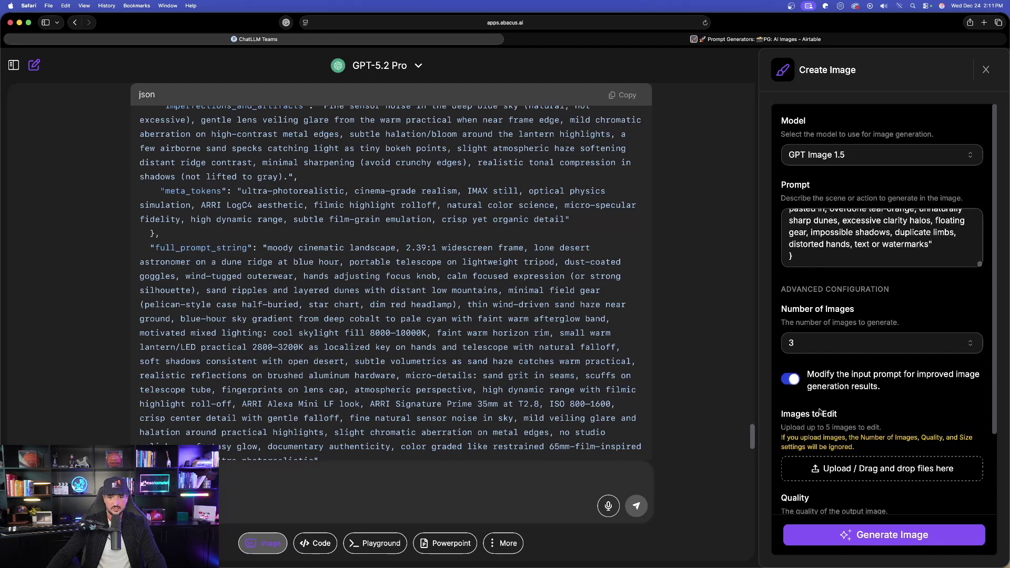
Step: Set quality High and size 1536×1024, then generate the desert astronomer images
scroll(795, 382, "down", 4)
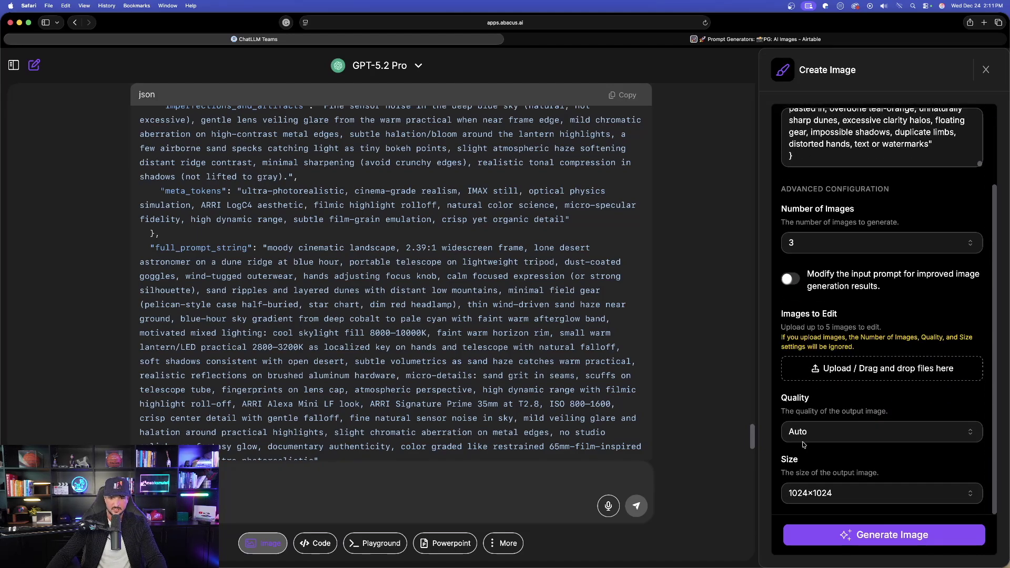
left_click(802, 432)
left_click(803, 515)
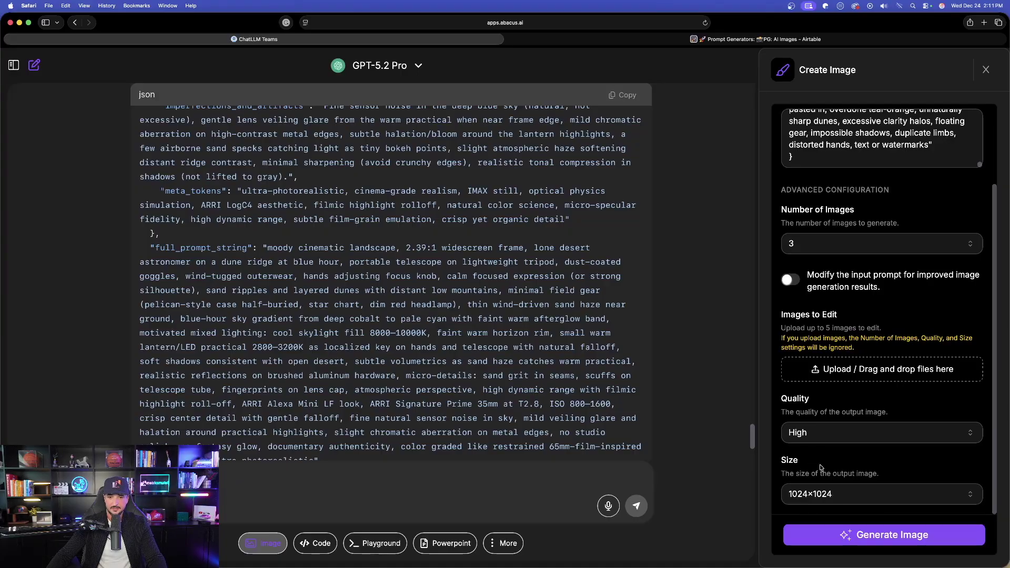
left_click(818, 493)
left_click(817, 468)
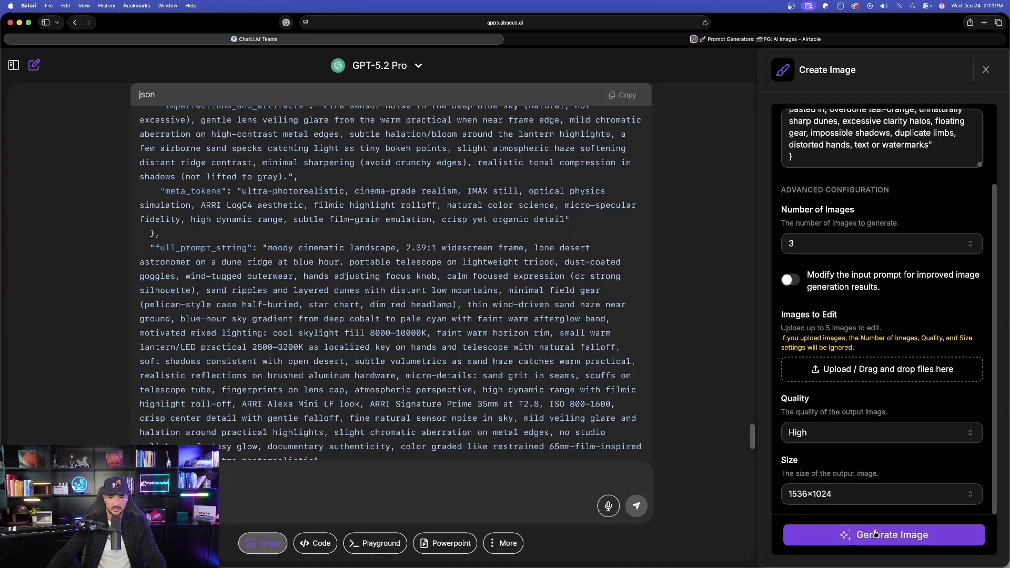
left_click(883, 535)
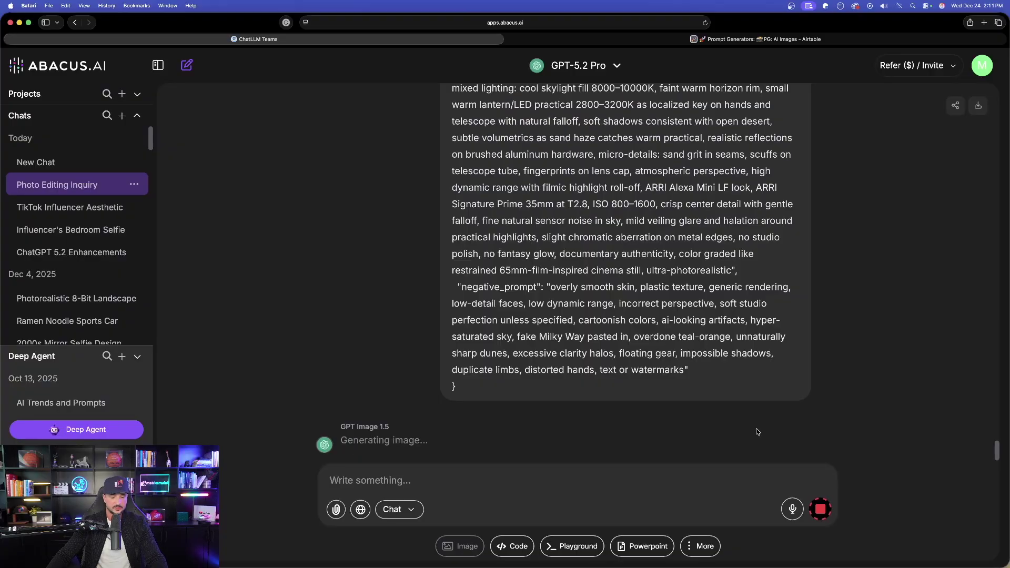
scroll(654, 257, "up", 15)
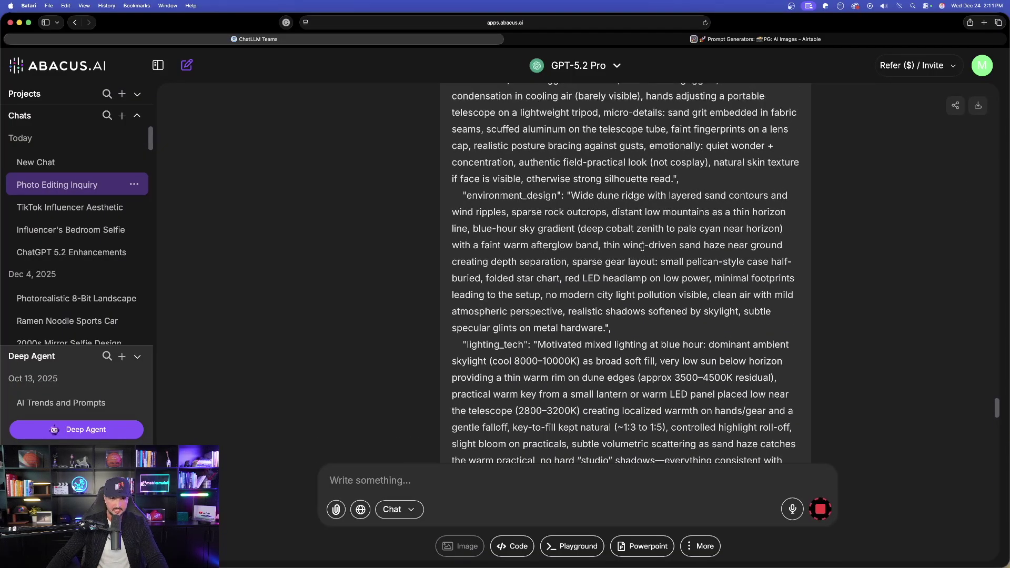
scroll(644, 250, "down", 15)
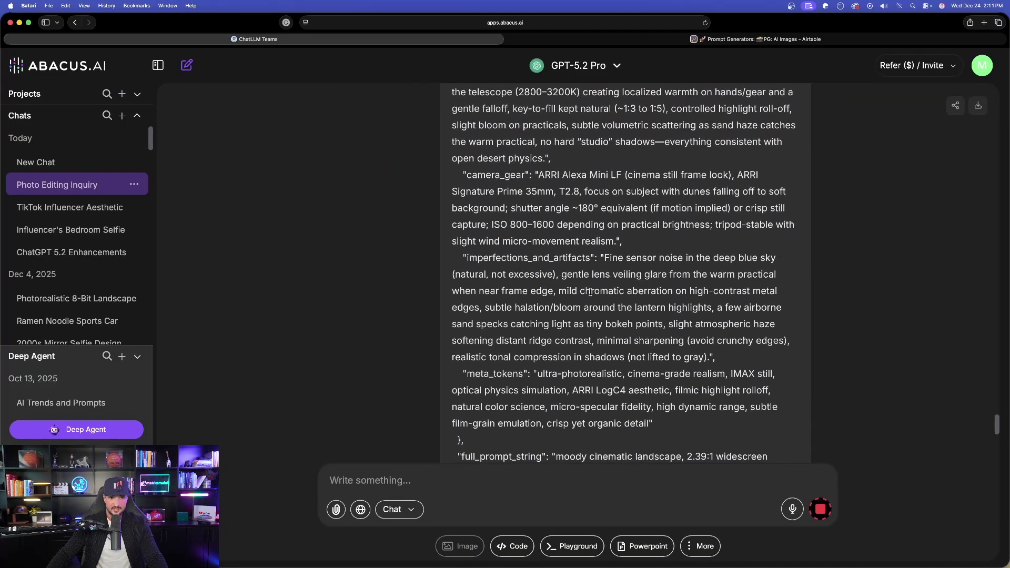
scroll(603, 240, "down", 5)
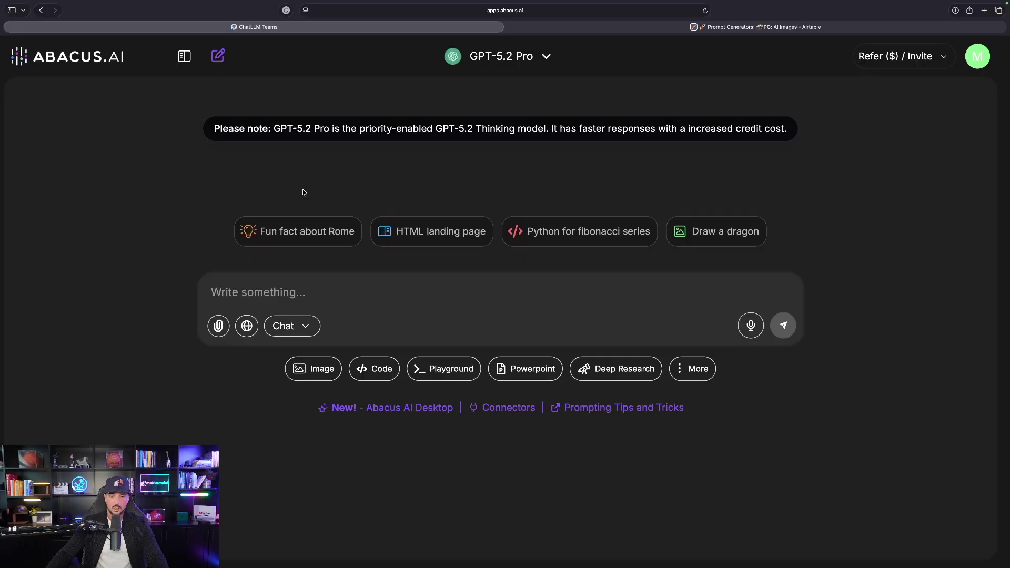
Step: Switch to GPT-5.2 Thinking and ask for the Texans–Raiders final score
left_click(532, 56)
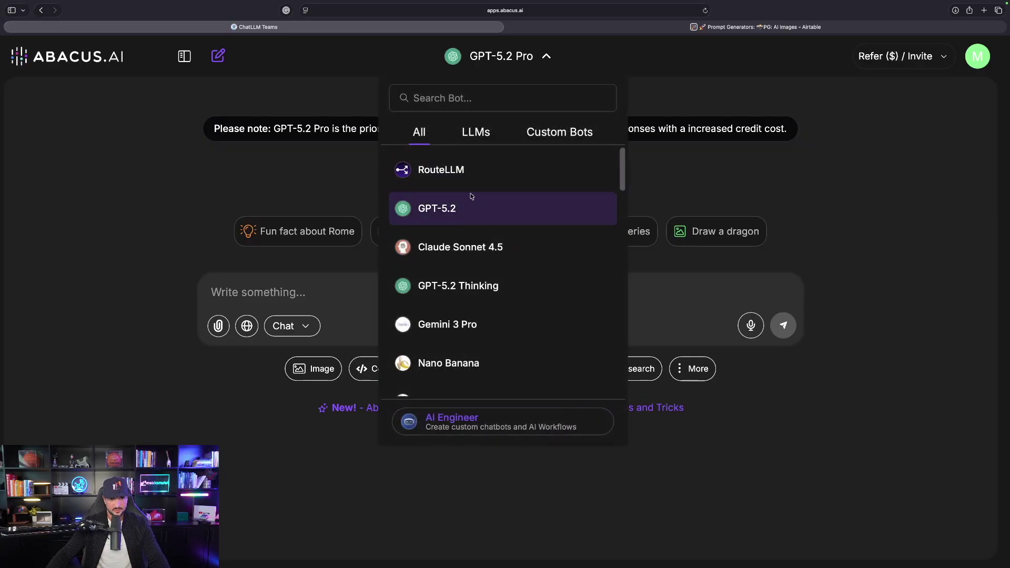
left_click(452, 287)
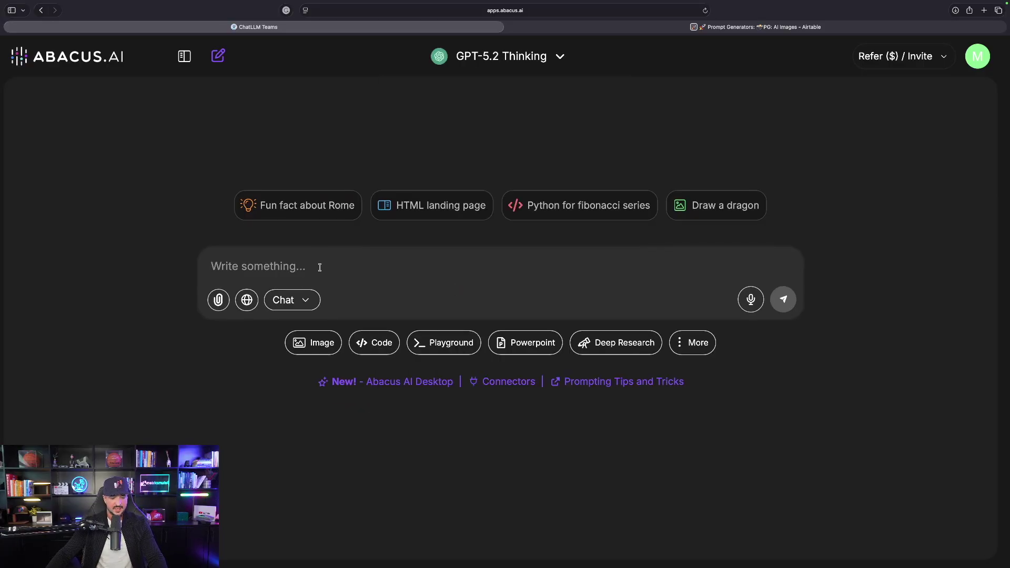
key("super+v")
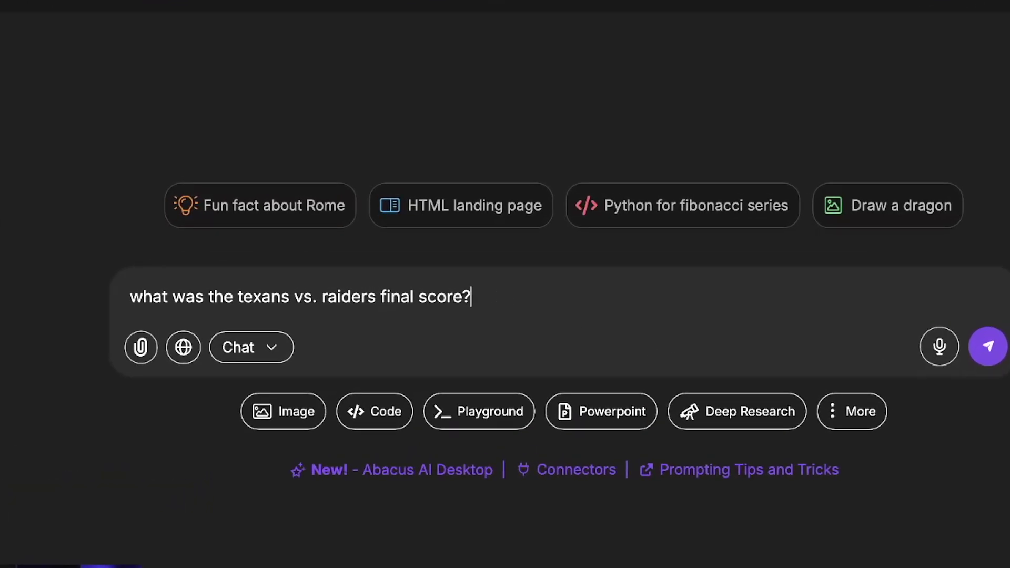
left_click(988, 347)
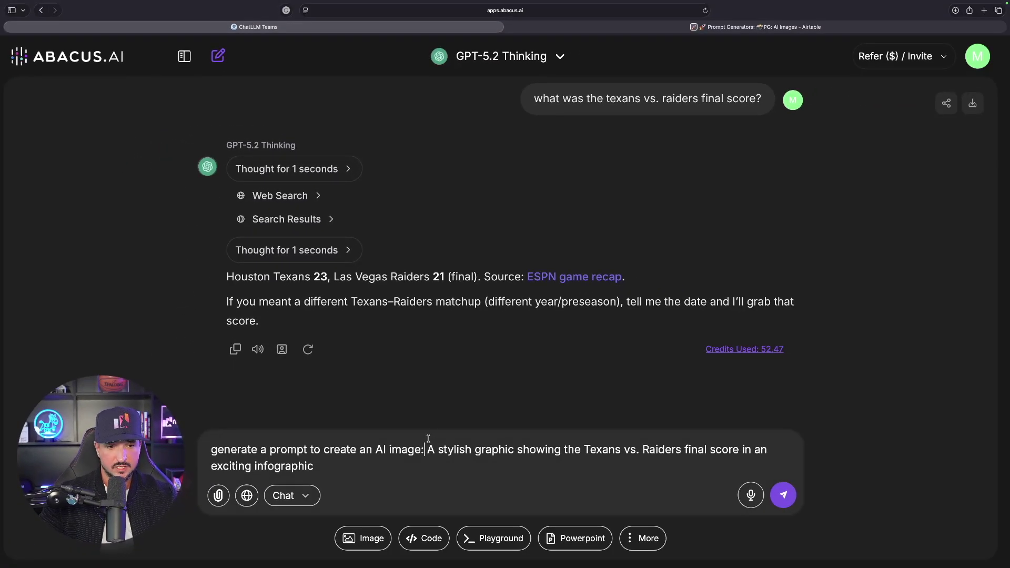
Step: Copy the infographic description and request a detailed AI image prompt for it
left_click_drag(424, 449, 580, 459)
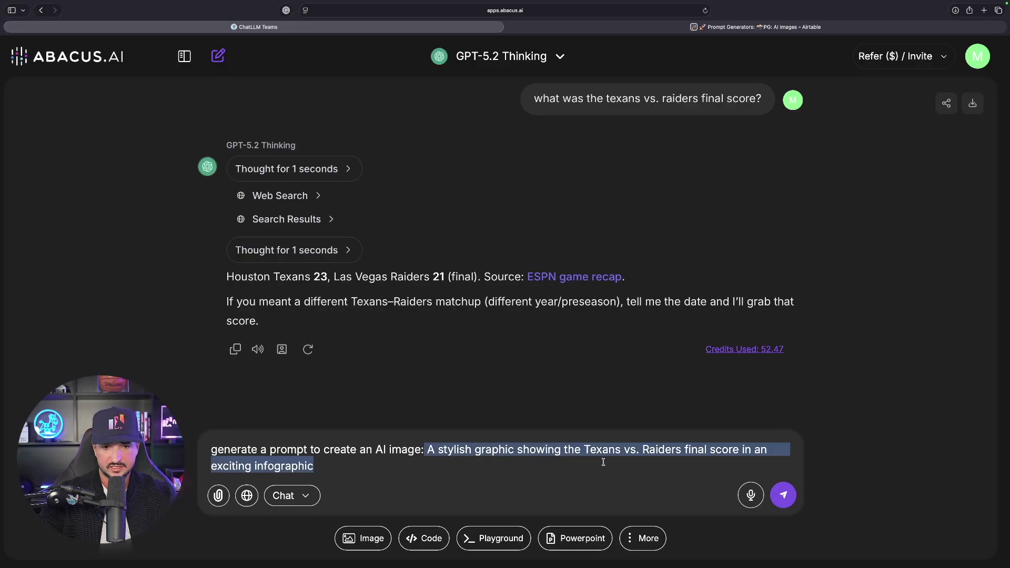
left_click(347, 466)
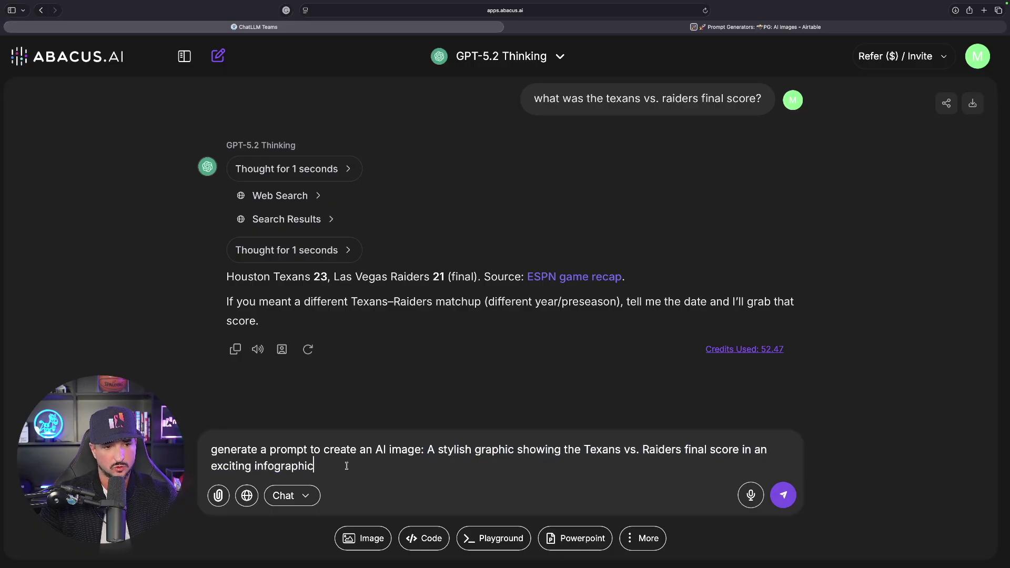
left_click(783, 495)
Step: Generate an image from the short infographic description, then select the detailed generated prompt
left_click(353, 538)
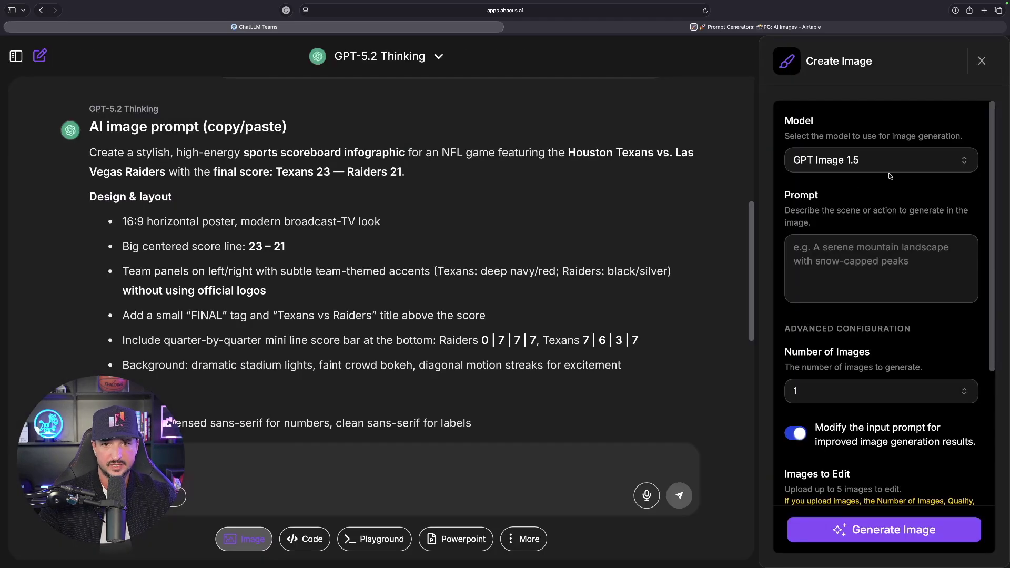
left_click(842, 263)
key("super+v")
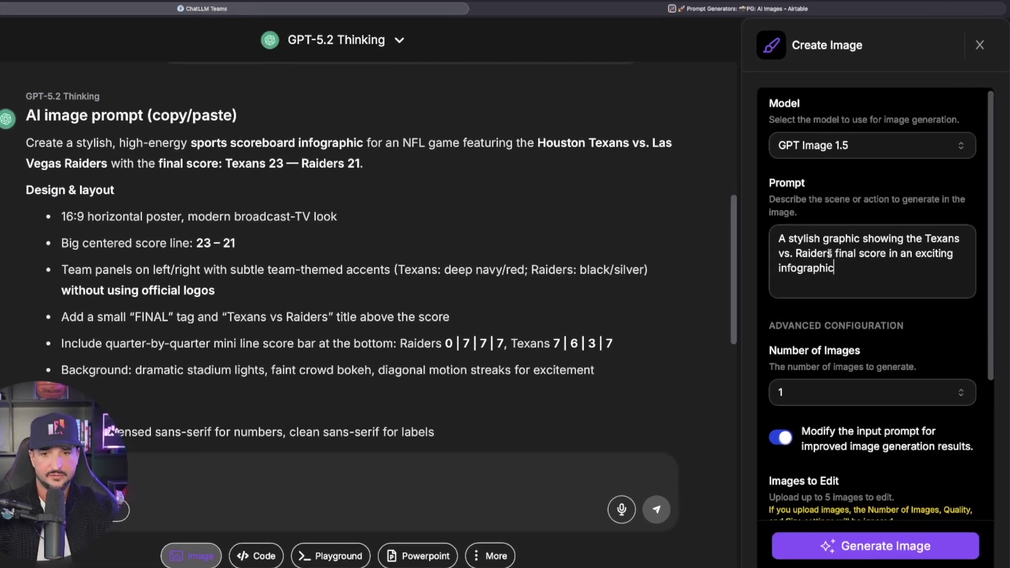
scroll(747, 234, "up", 1)
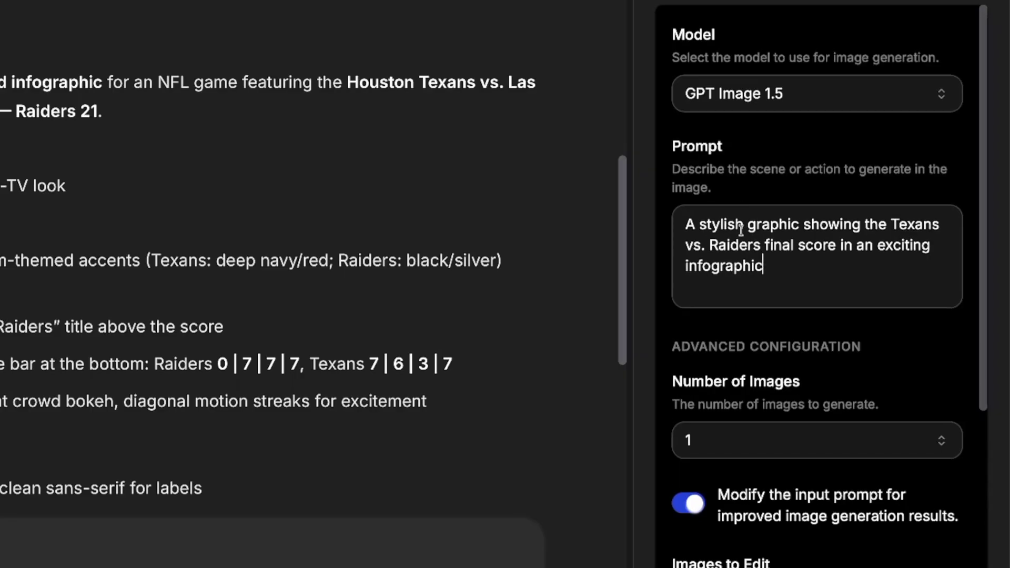
key("Return")
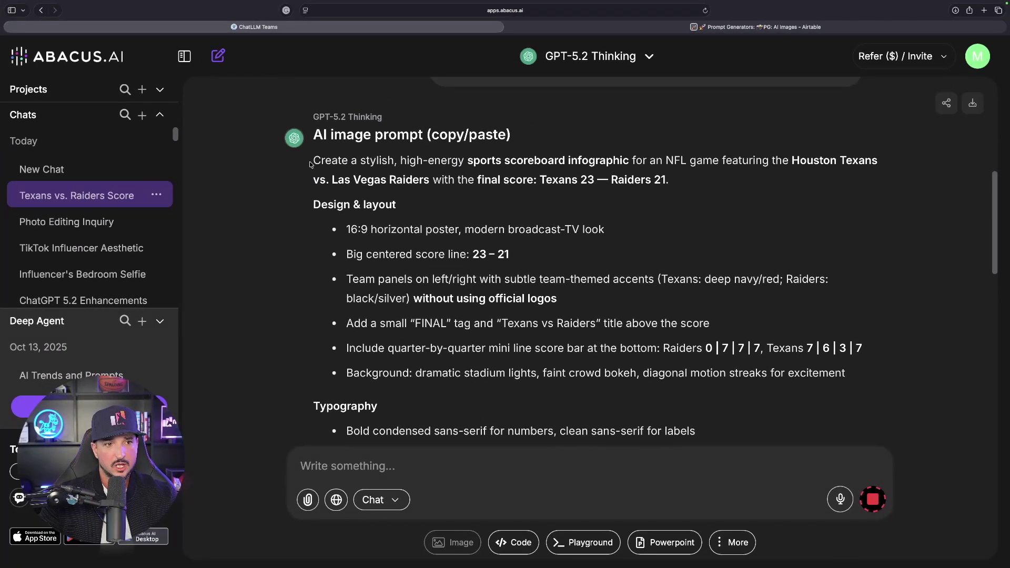
left_click_drag(311, 165, 510, 240)
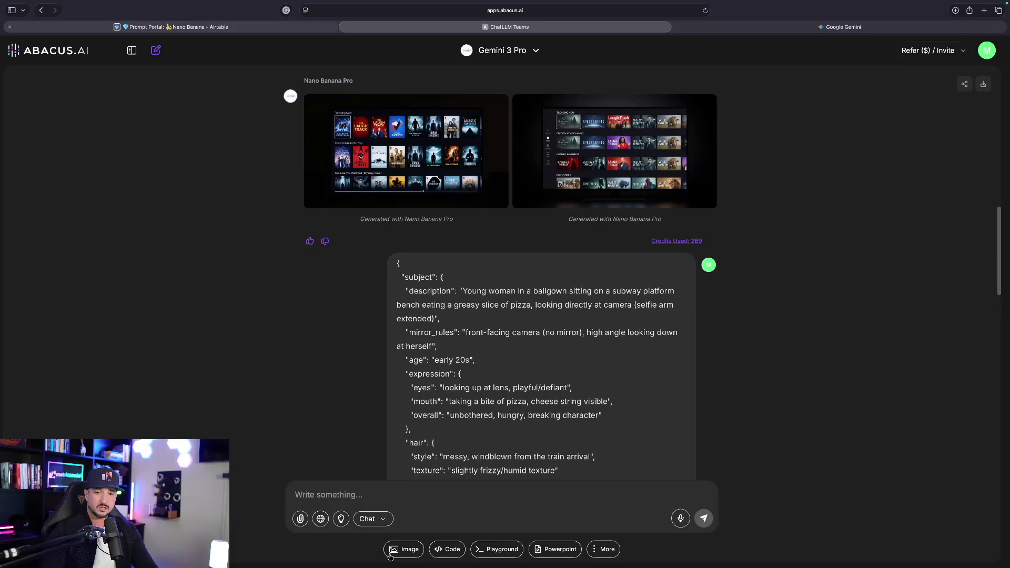
Step: Paste the detailed Texans–Raiders prompt, set 2 images, High quality, 1536×1024, and generate
left_click(401, 547)
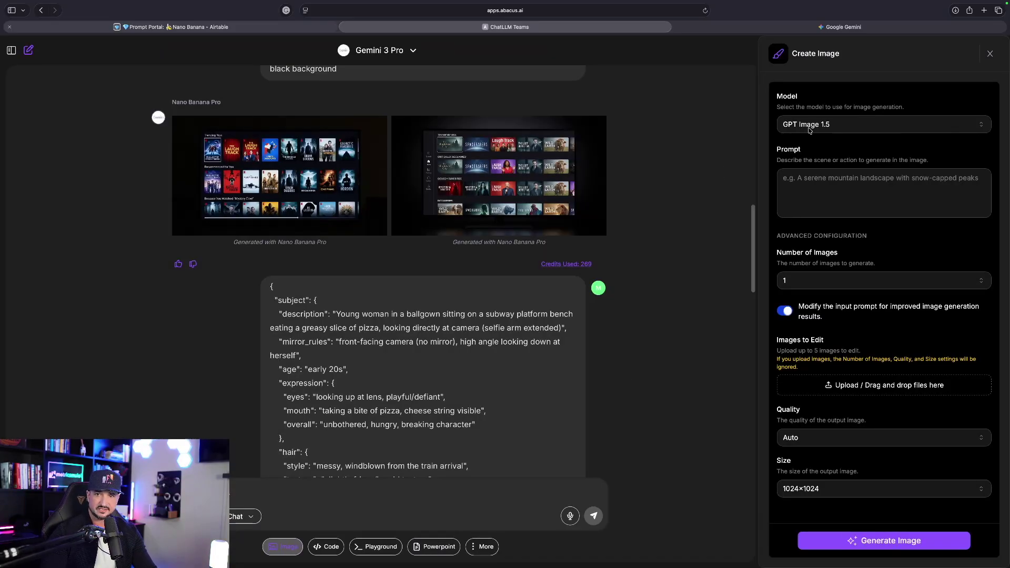
key("super+v")
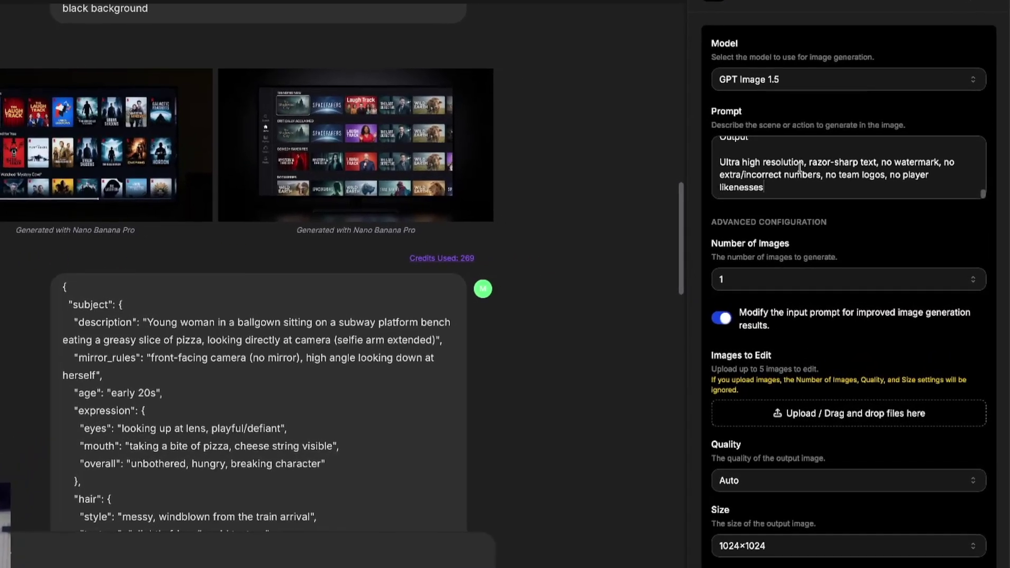
scroll(842, 195, "up", 10)
left_click(749, 282)
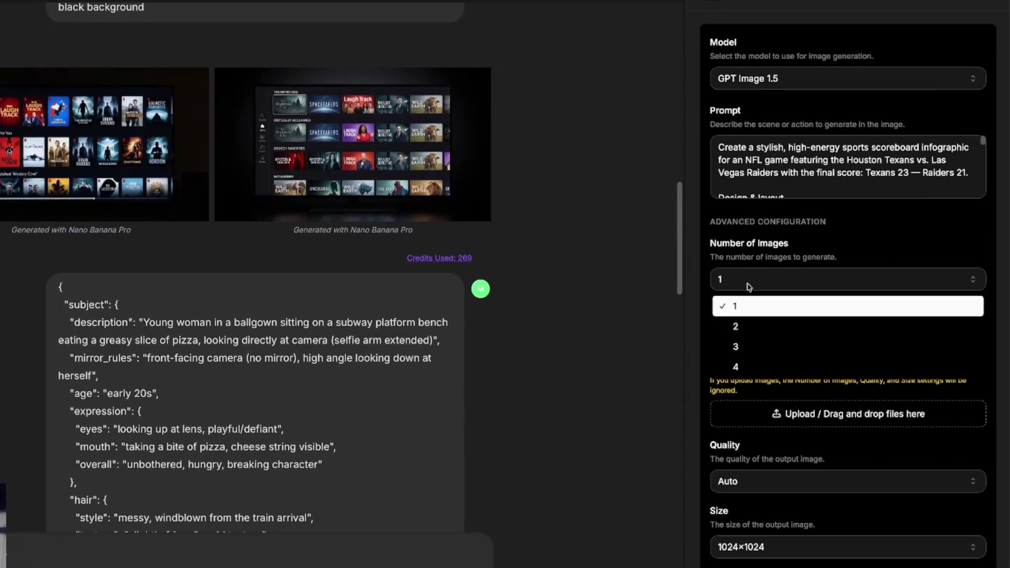
left_click(735, 322)
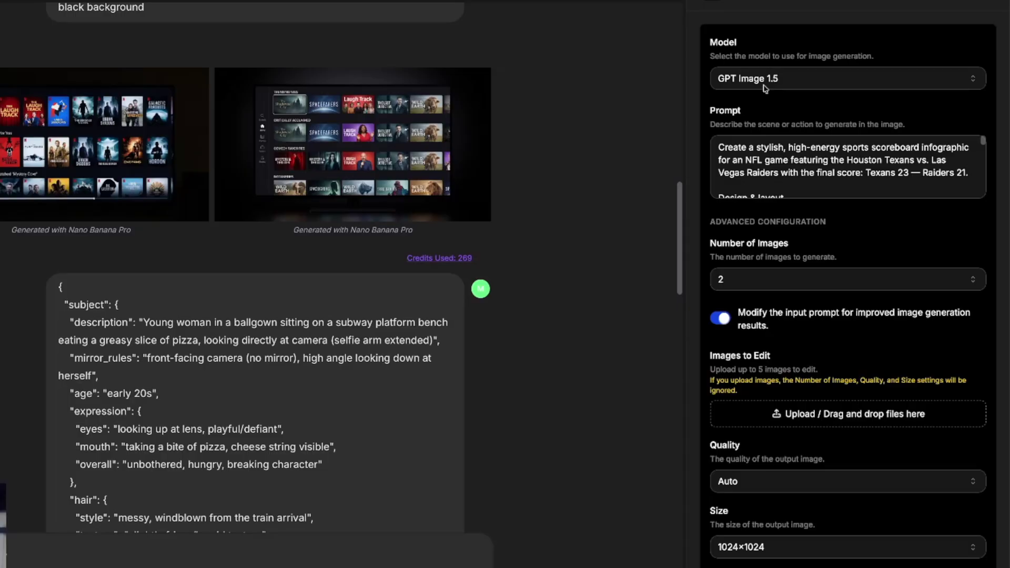
left_click(753, 491)
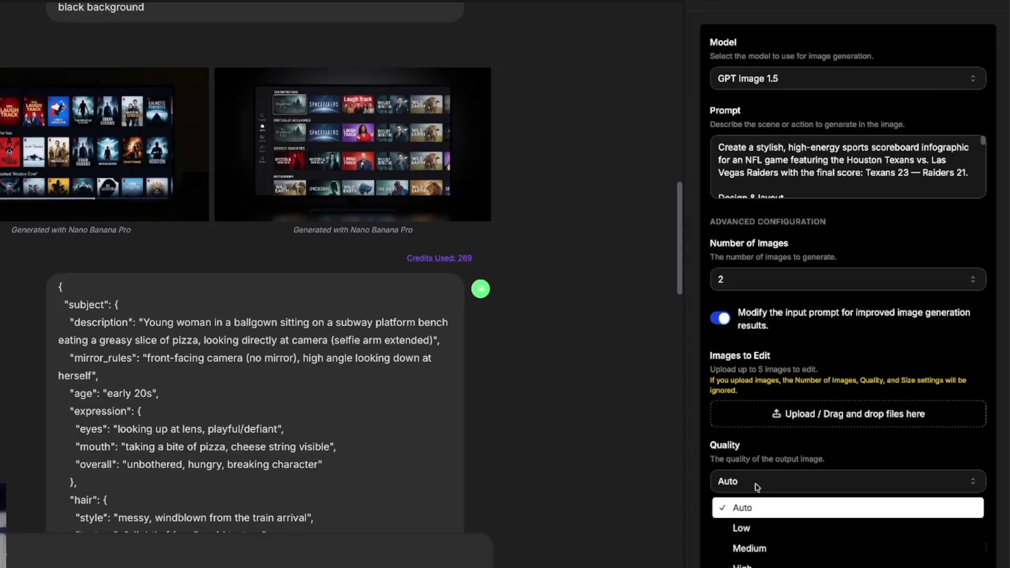
left_click(750, 561)
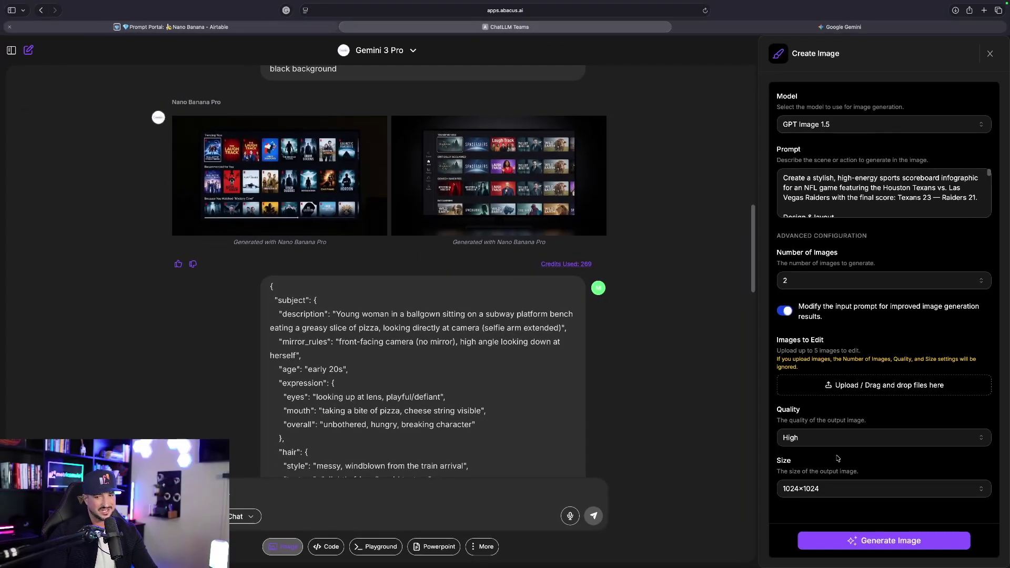
left_click(829, 488)
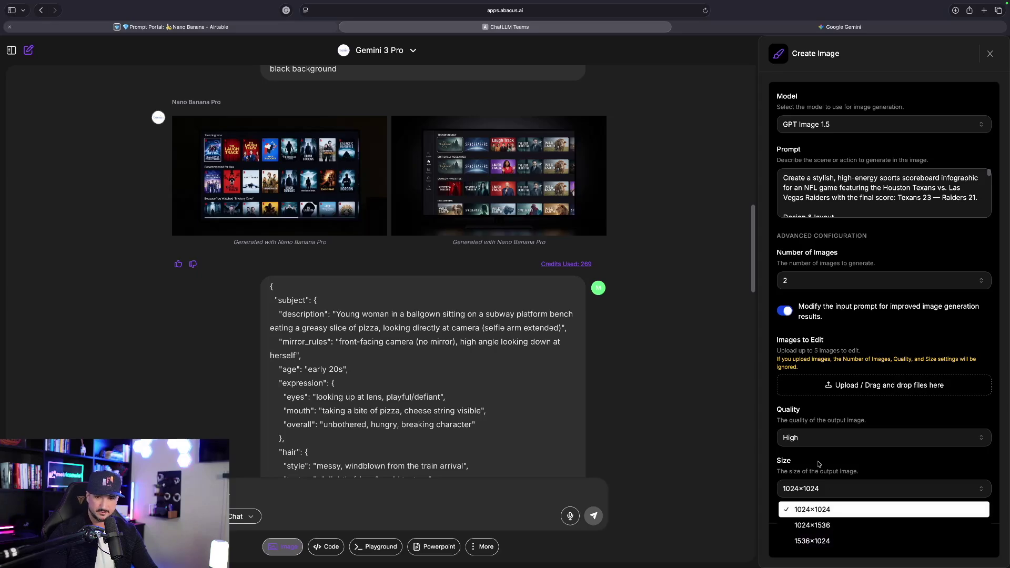
left_click(822, 543)
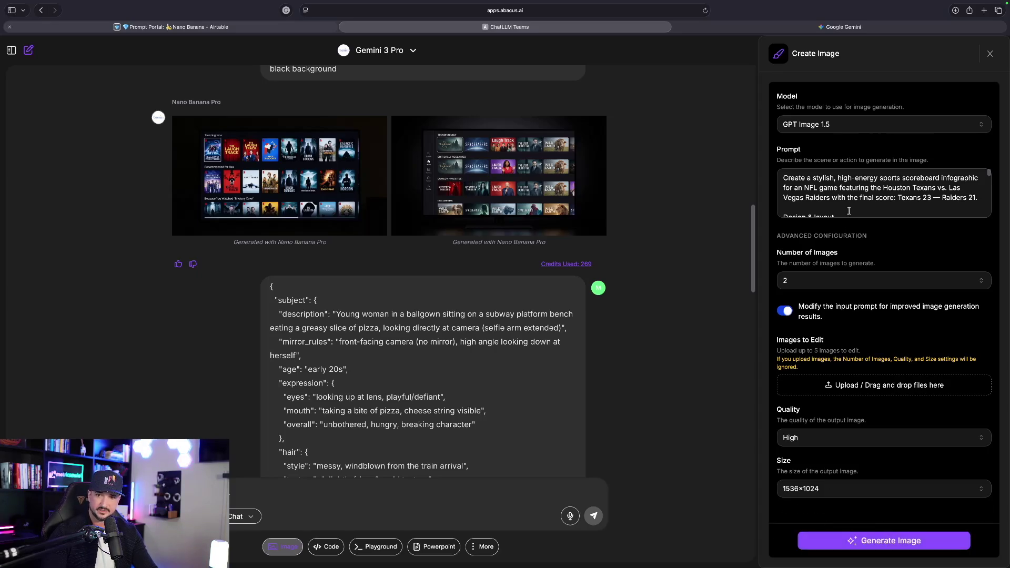
left_click(890, 549)
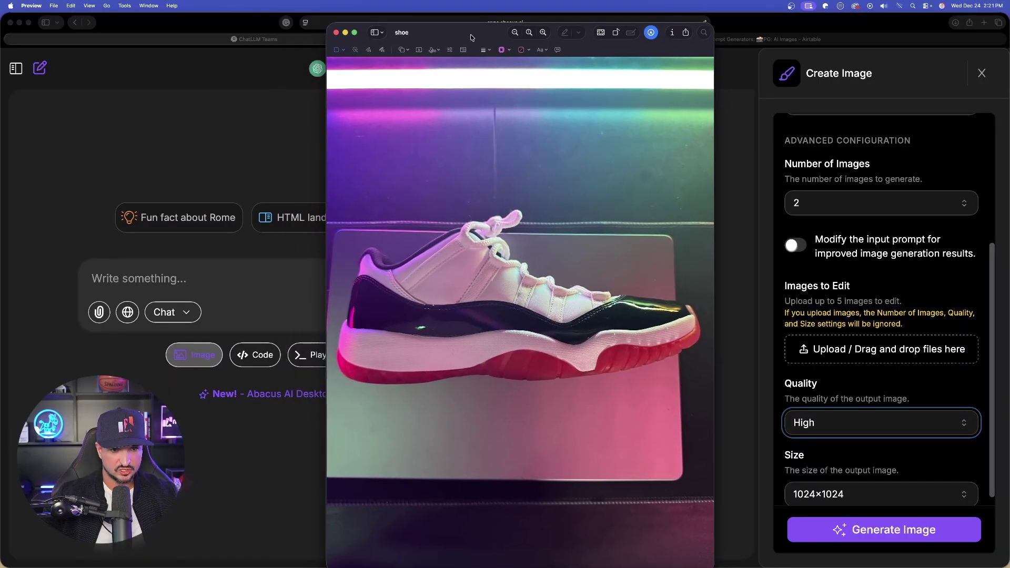
Step: Close the shoe preview, paste the moodboard request, and attach shoe.jpg as the image to edit
key("super+w")
left_click_drag(994, 355, 824, 373)
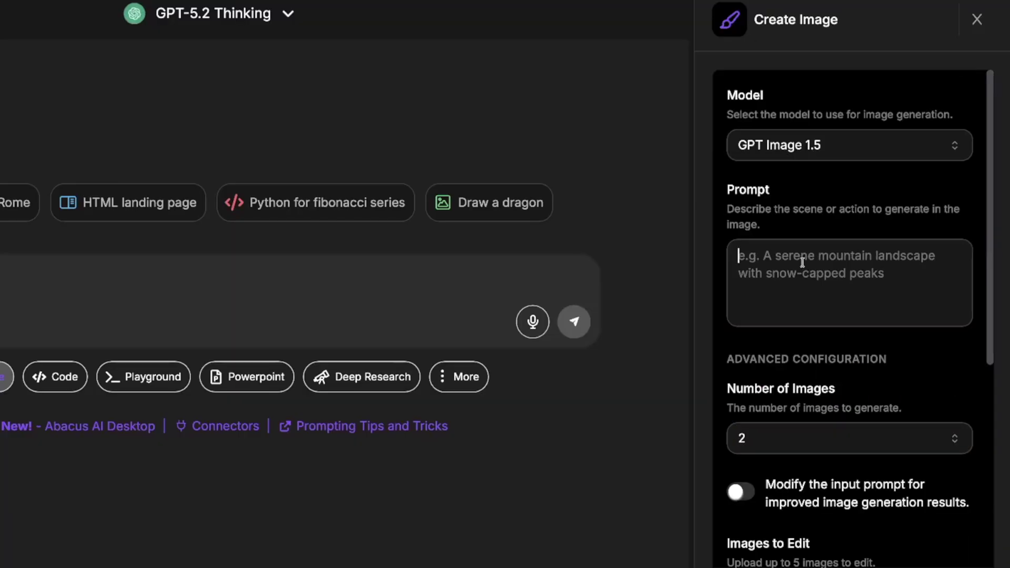
type("Turn this product into a full ad campaign moodboard. use creative angles and lighting effects")
scroll(804, 272, "down", 1)
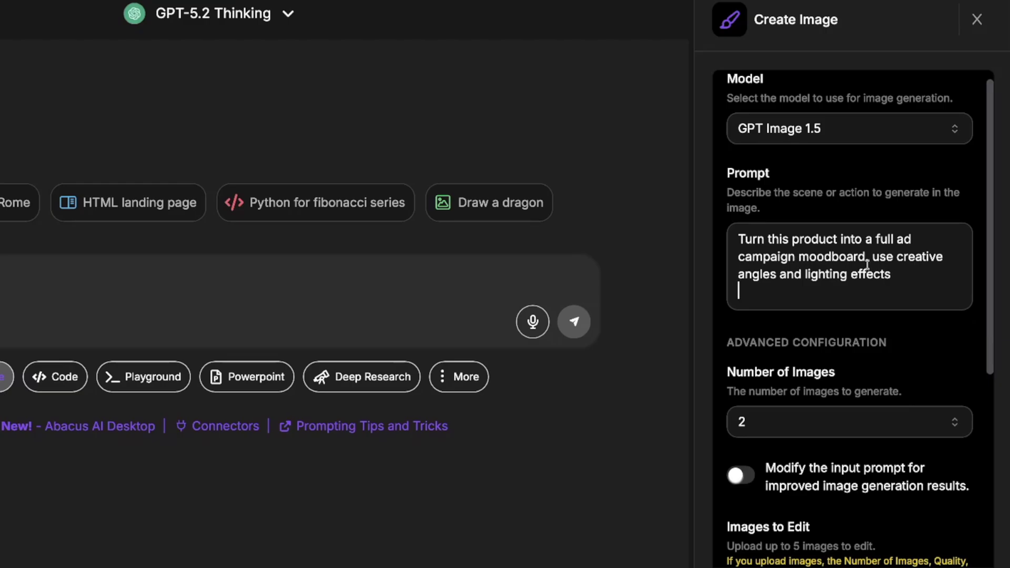
scroll(796, 272, "down", 5)
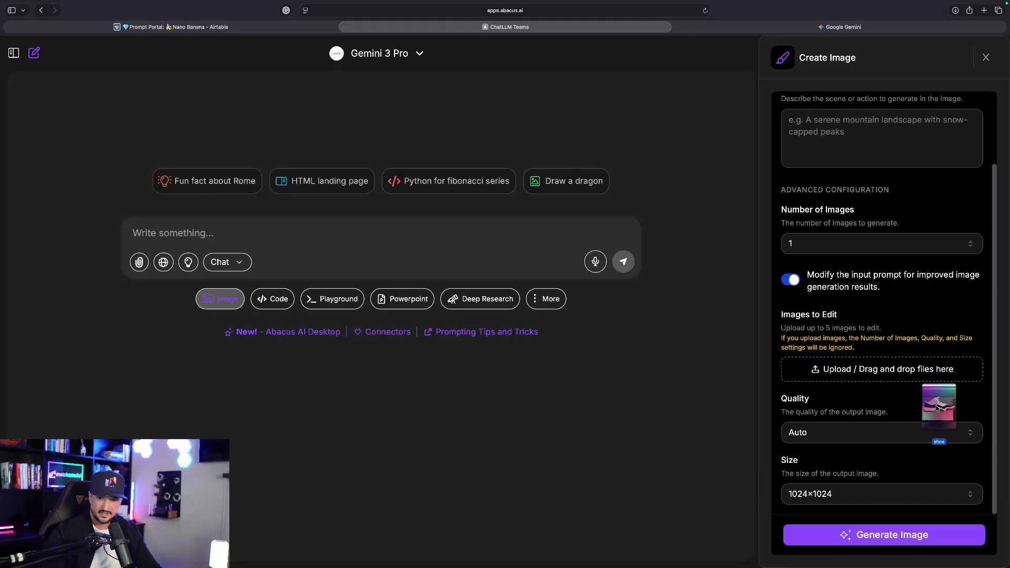
left_click_drag(937, 408, 843, 374)
scroll(883, 227, "up", 3)
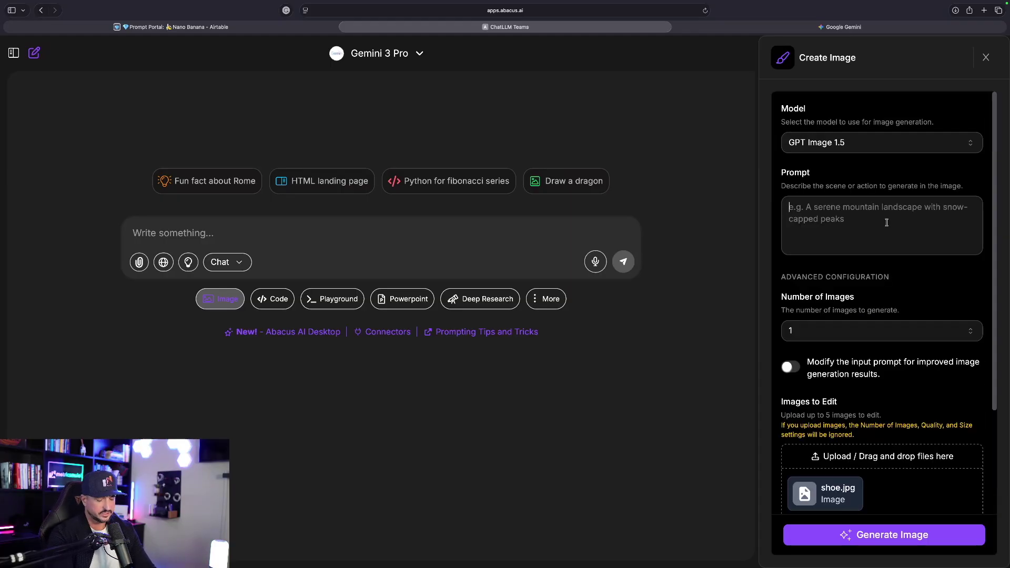
type("change the red color to blue")
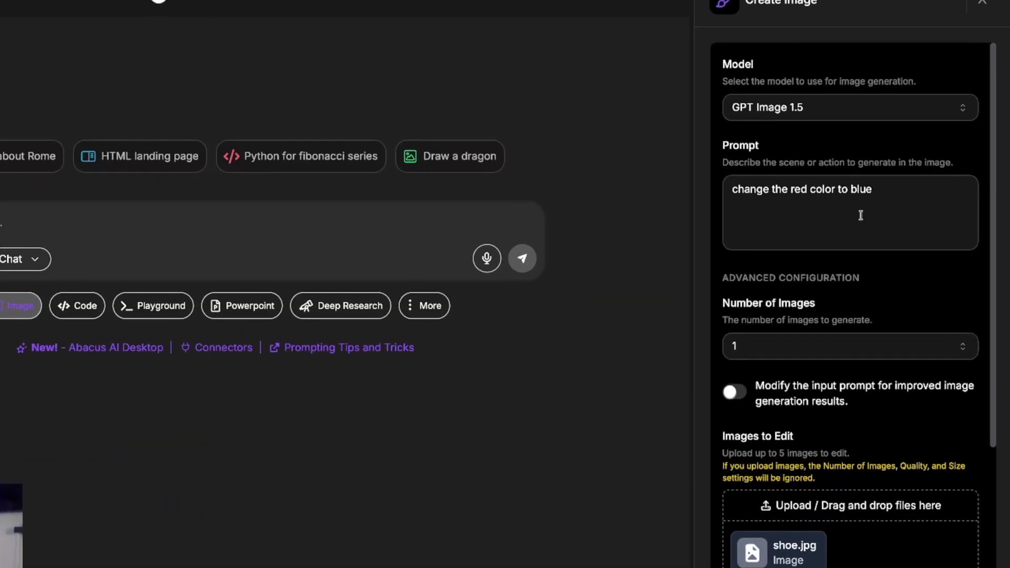
left_click(844, 352)
left_click(768, 395)
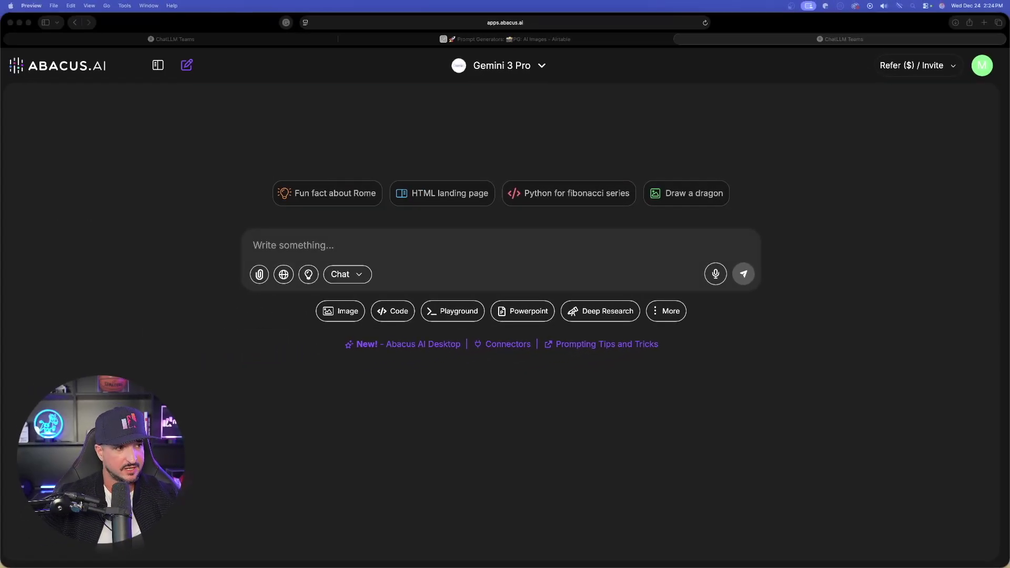
Step: Attach the Maroon & Gold team photo, disable prompt rewriting, and request 2 images
left_click(340, 311)
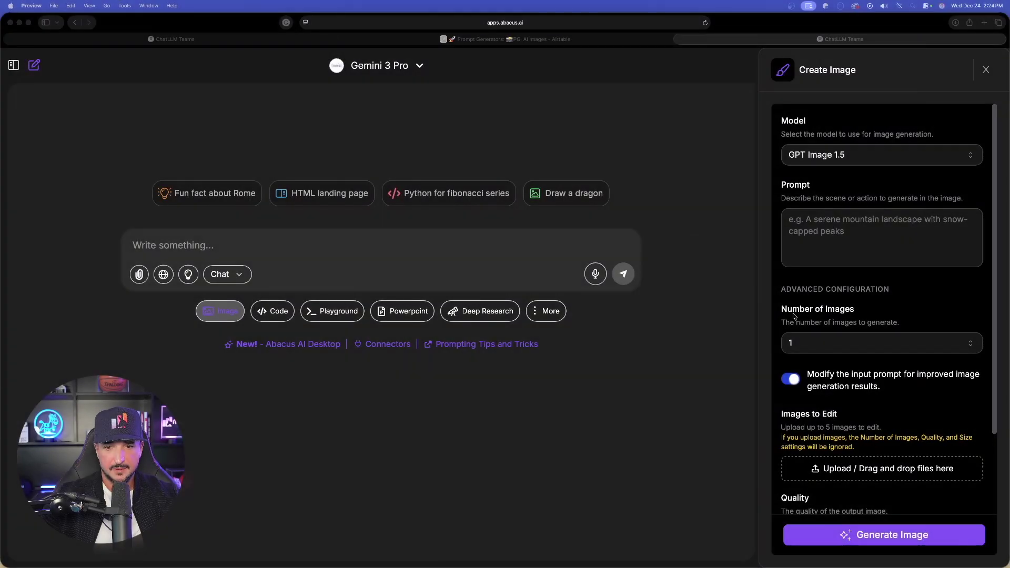
scroll(794, 316, "down", 3)
left_click_drag(1009, 408, 864, 364)
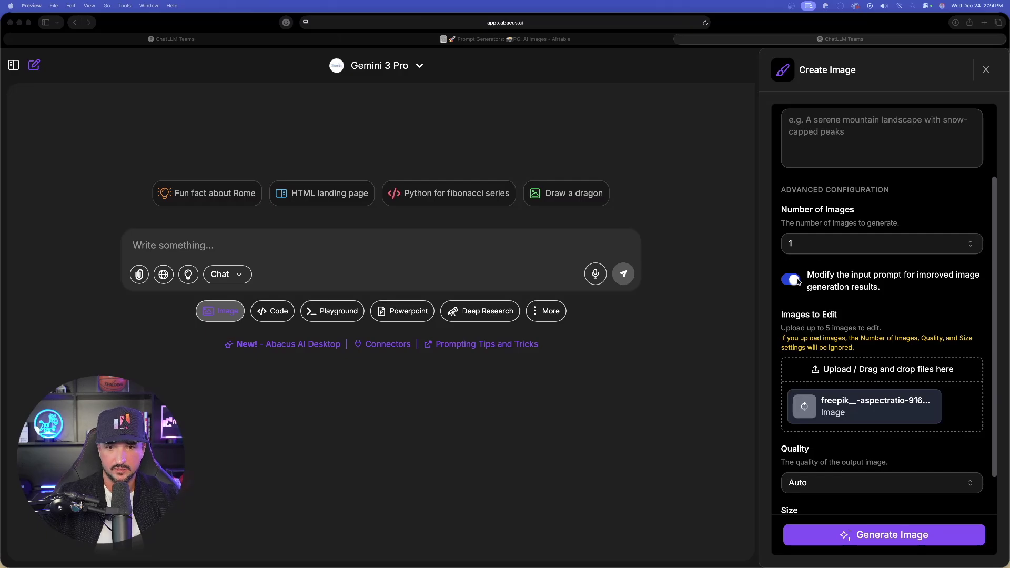
left_click(794, 283)
left_click(820, 247)
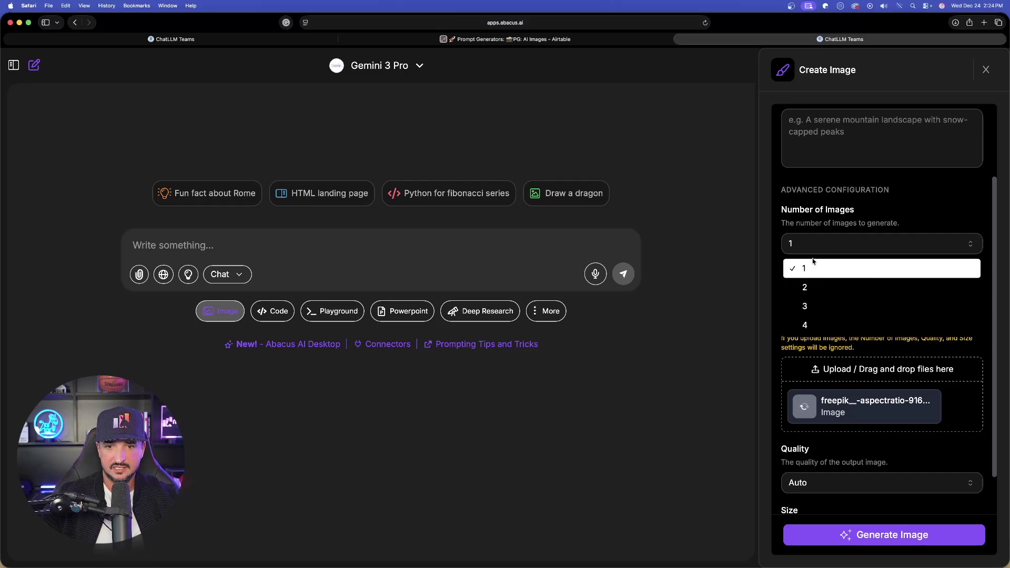
left_click(811, 287)
scroll(811, 287, "down", 2)
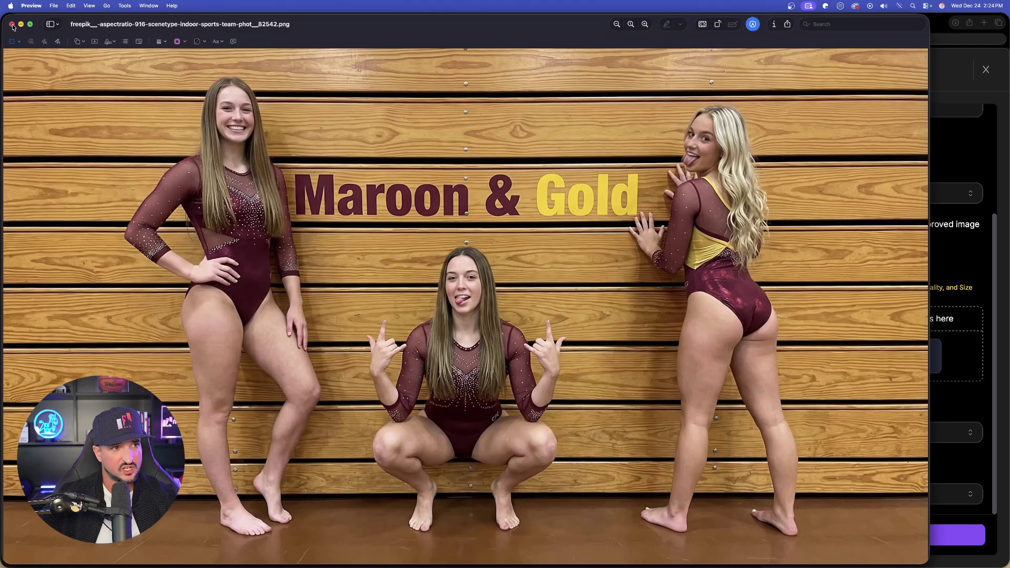
left_click(12, 24)
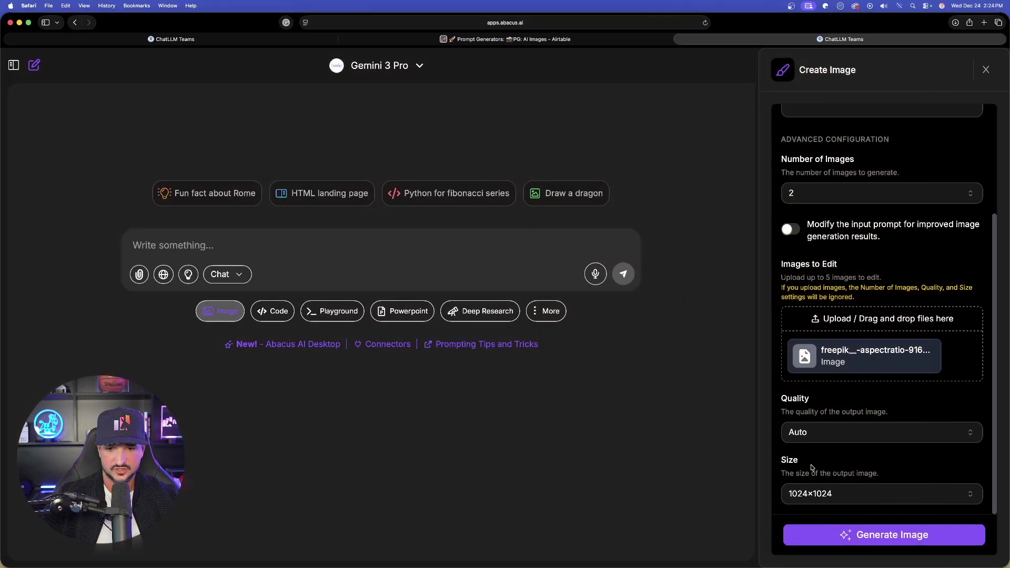
Step: Set size 1536x1024, paste the blue and purple recolor prompt, and generate
left_click(821, 494)
left_click(827, 467)
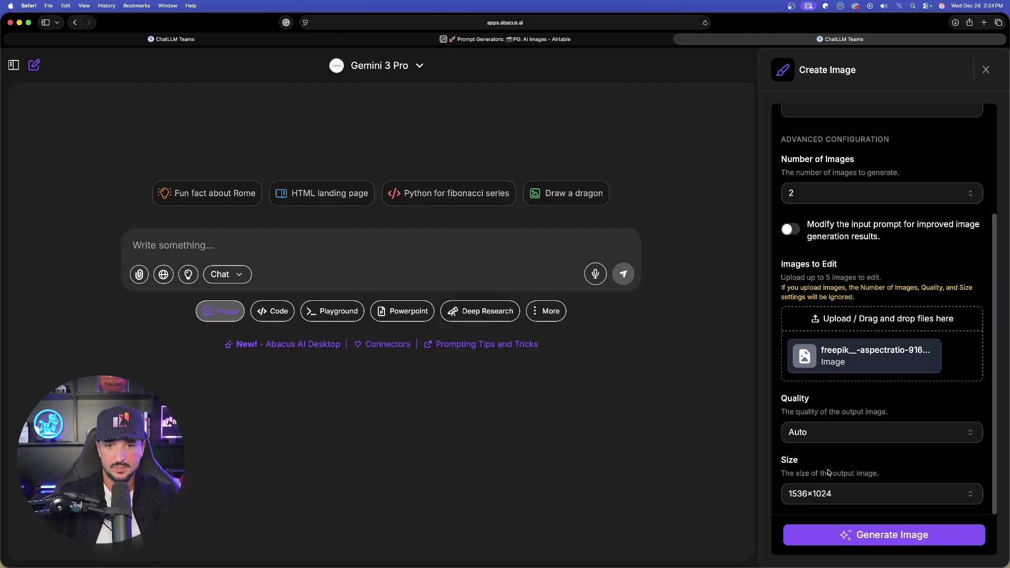
scroll(845, 361, "up", 3)
left_click(840, 227)
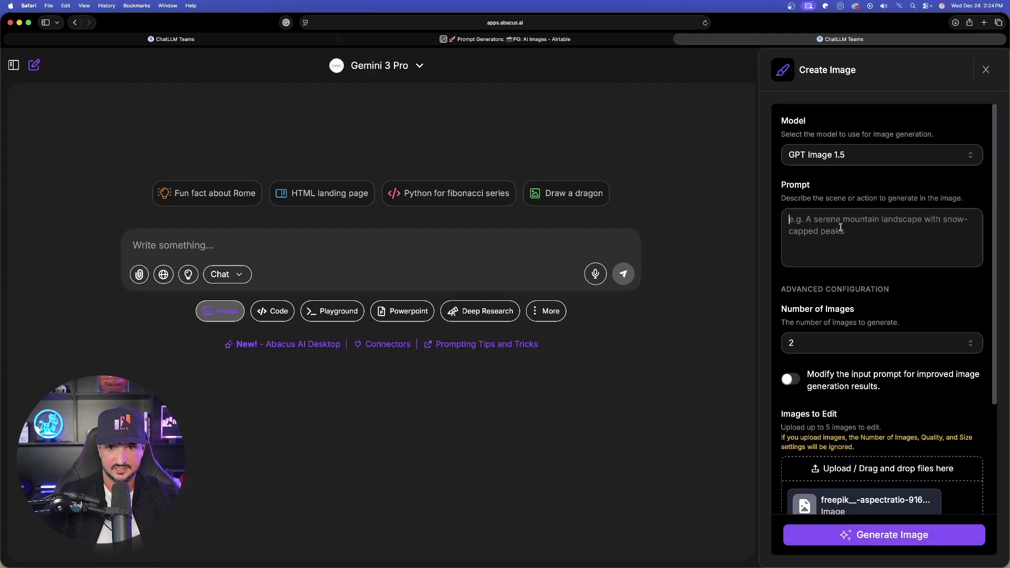
scroll(841, 247, "down", 3)
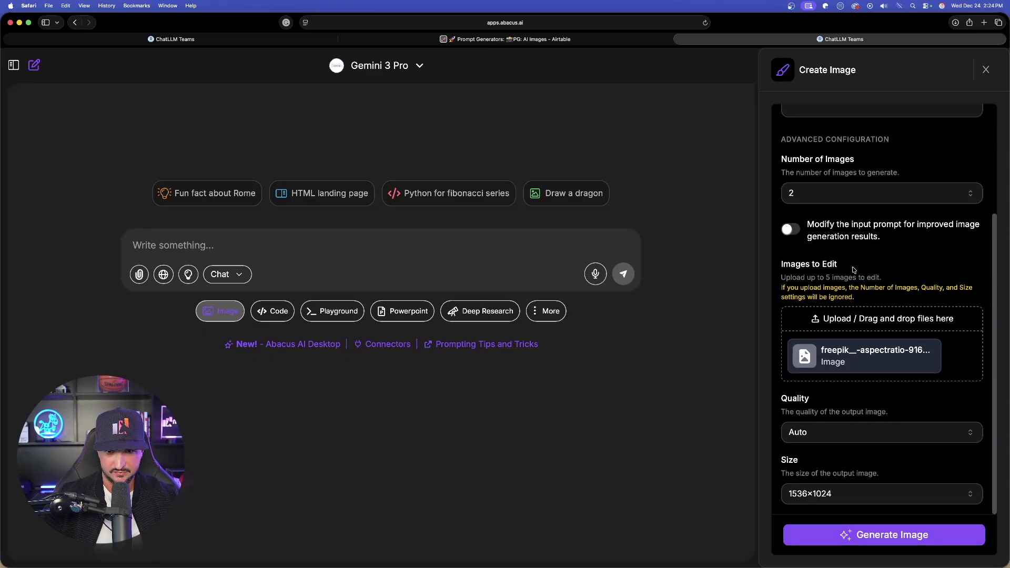
scroll(810, 275, "up", 3)
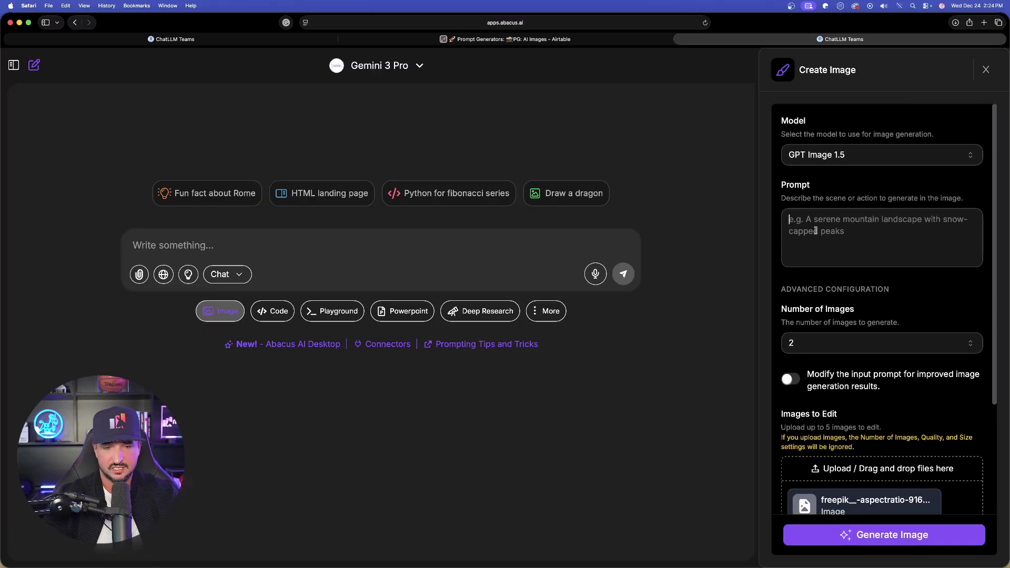
type("change the text to \"Blue & Purple\" and also change the girl's uniforms to reflect the same new color scheme, blue and purple.")
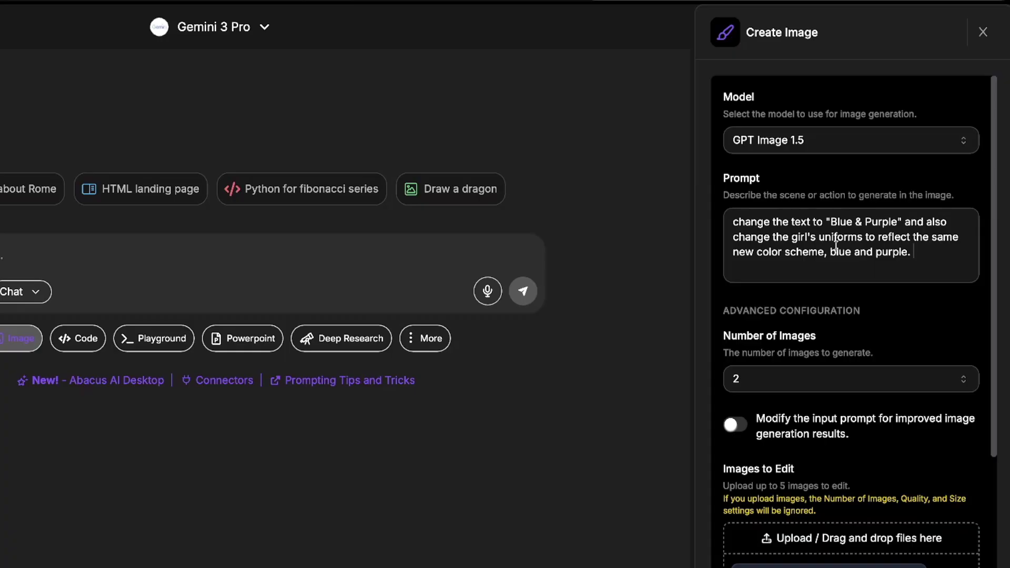
scroll(835, 248, "down", 1)
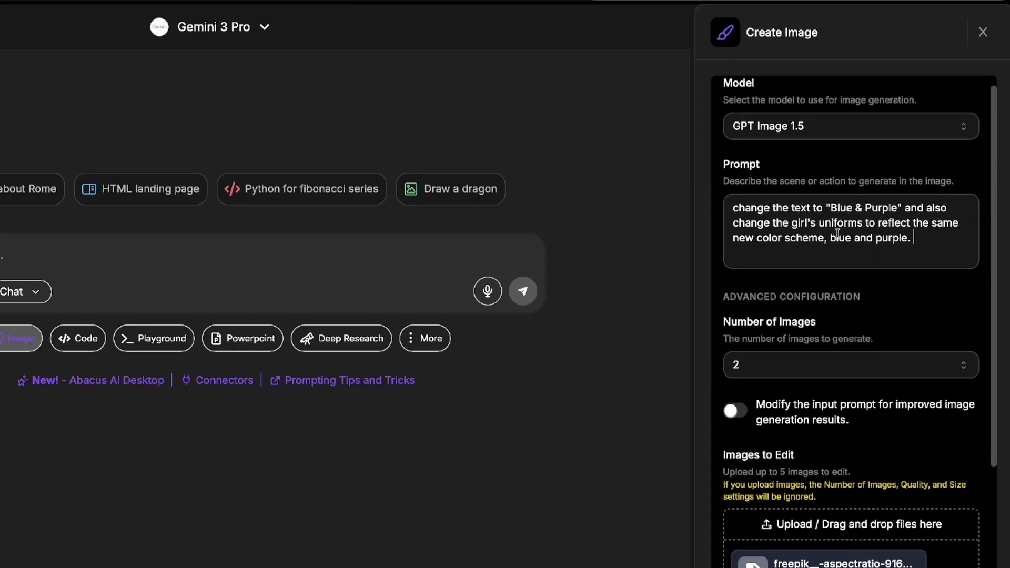
scroll(837, 233, "down", 4)
left_click(884, 534)
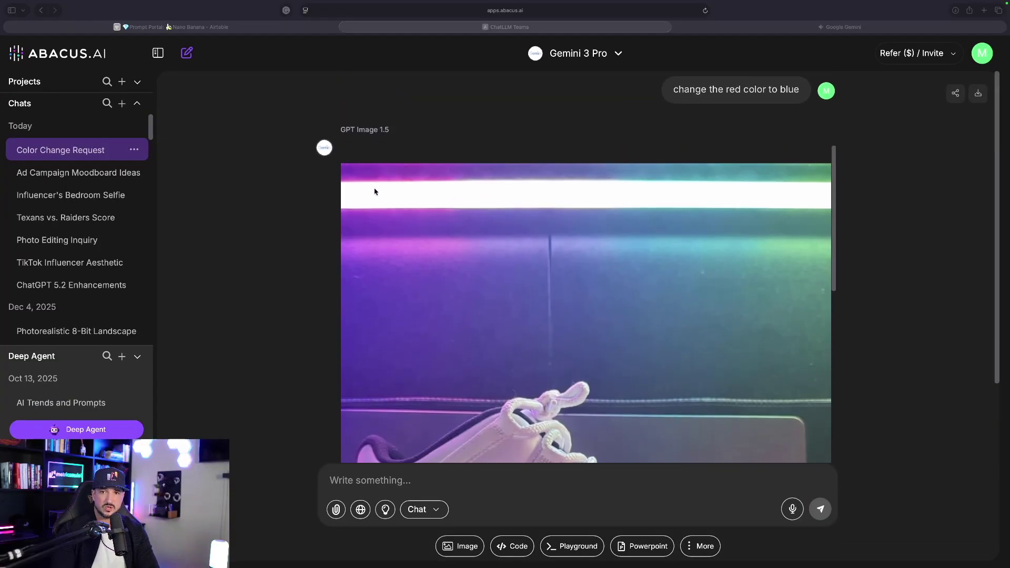
Step: Review the blue-shoe result and switch to the Ad Campaign Moodboard Ideas chat
scroll(356, 253, "down", 10)
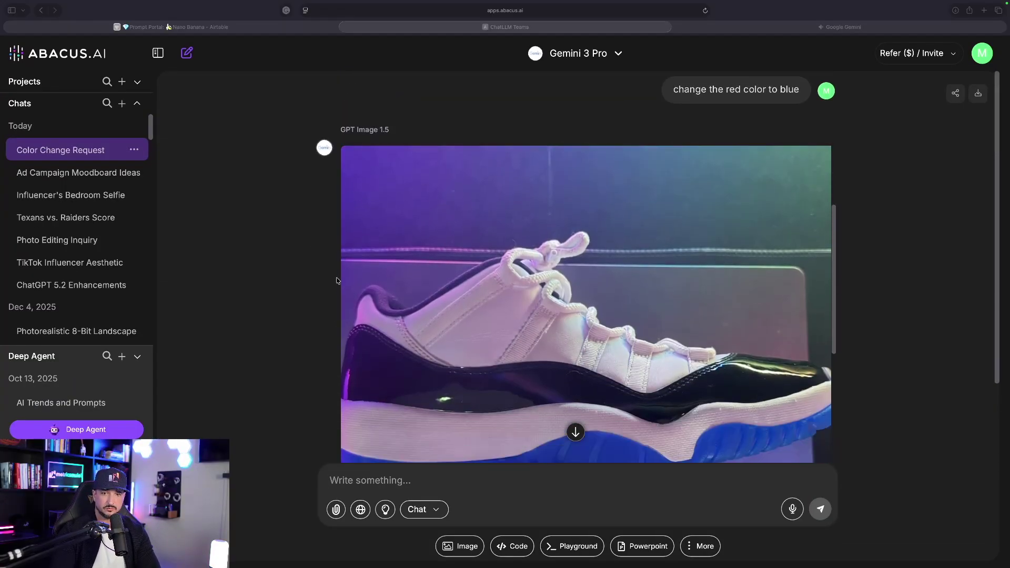
scroll(595, 269, "up", 5)
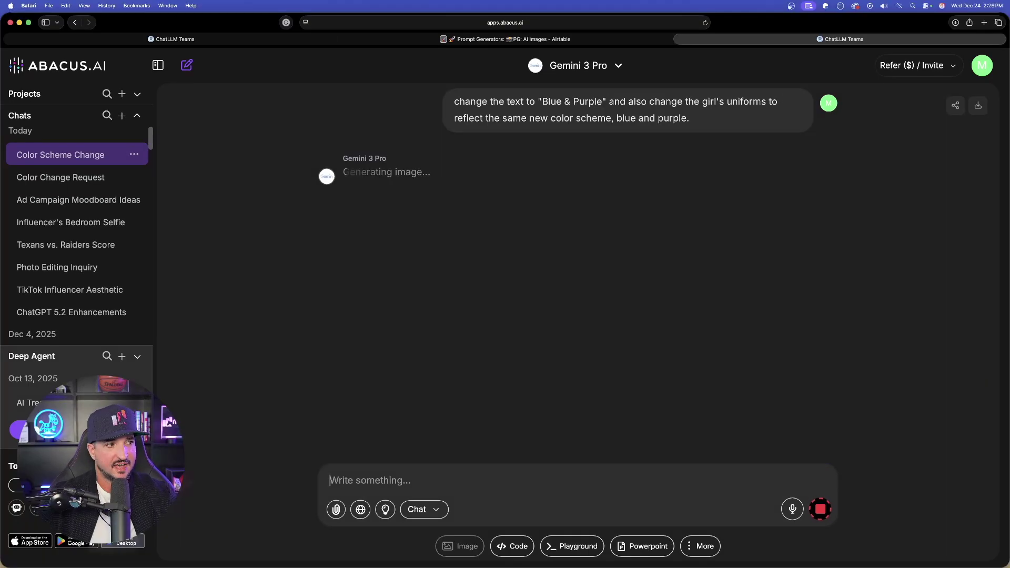
left_click(82, 203)
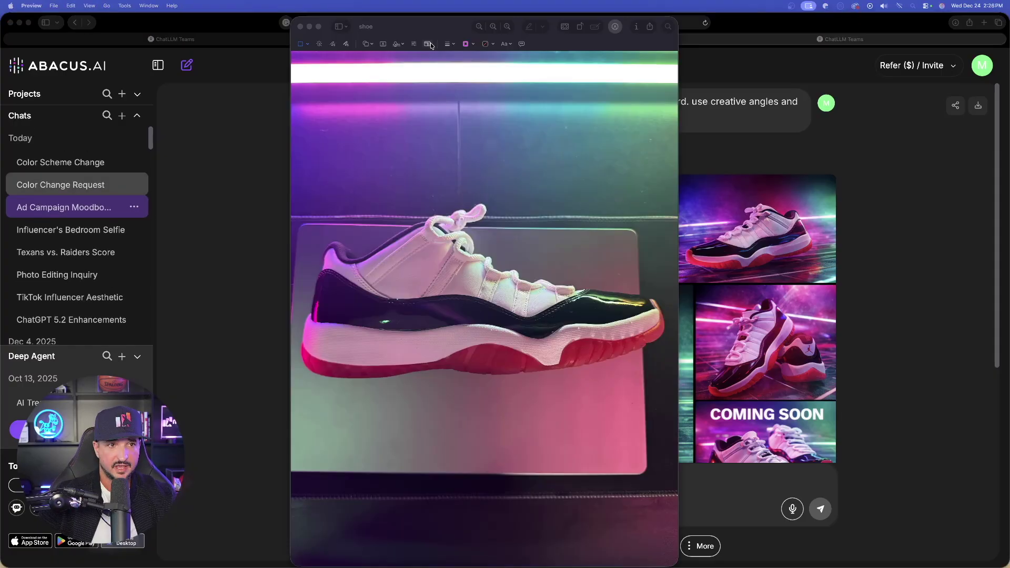
left_click_drag(439, 30, 150, 15)
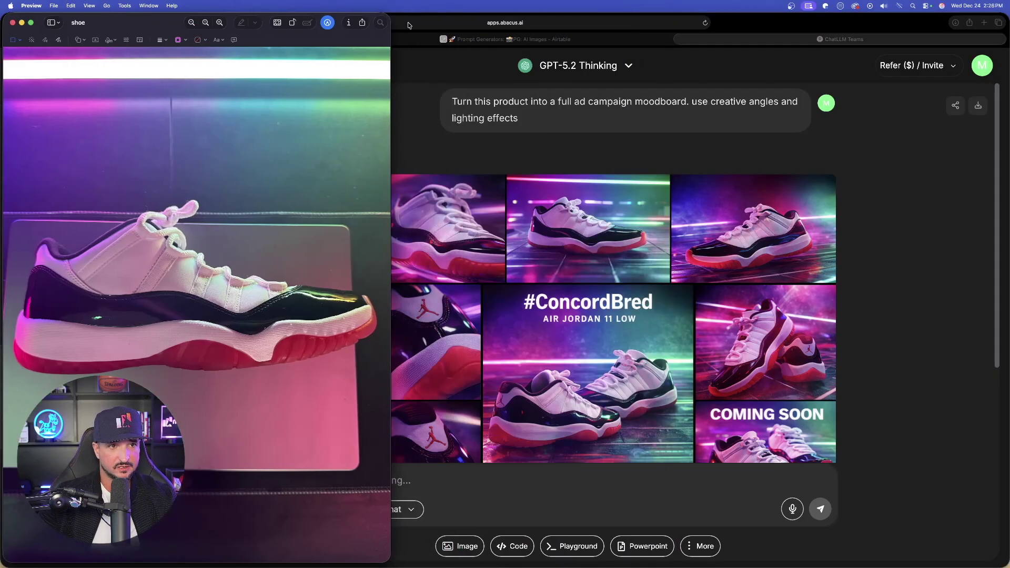
left_click_drag(387, 20, 317, 20)
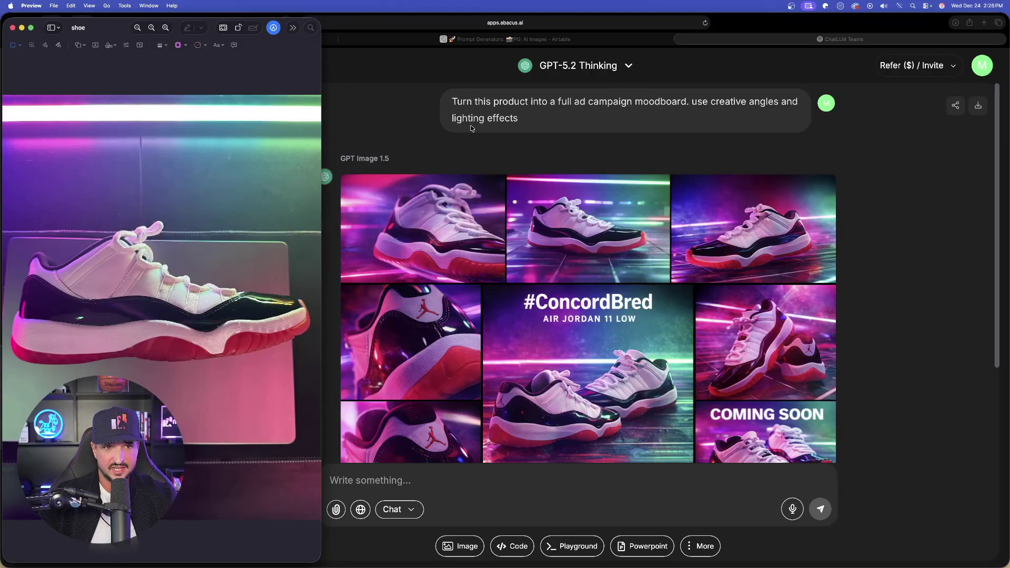
scroll(566, 224, "down", 3)
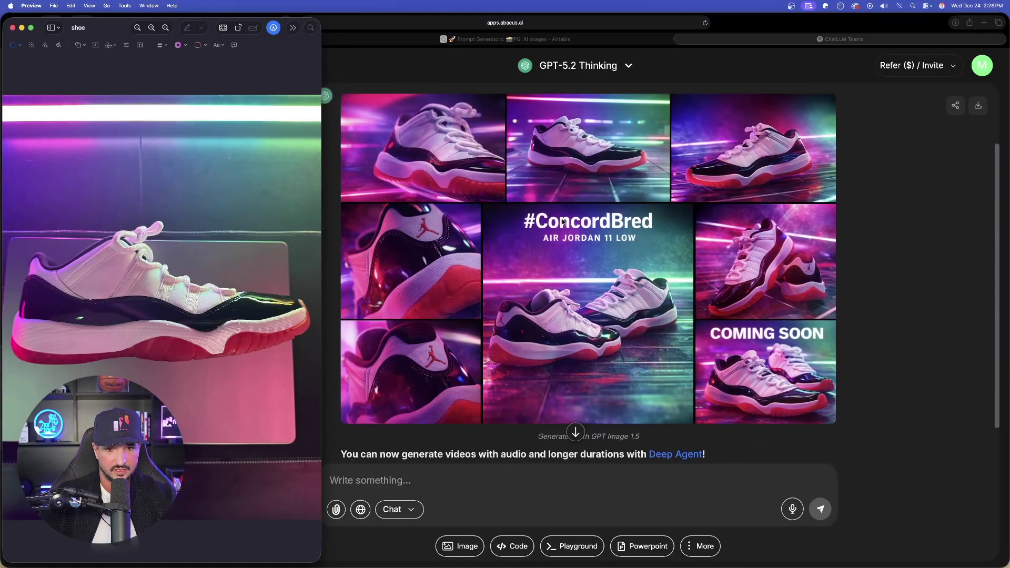
left_click(564, 222)
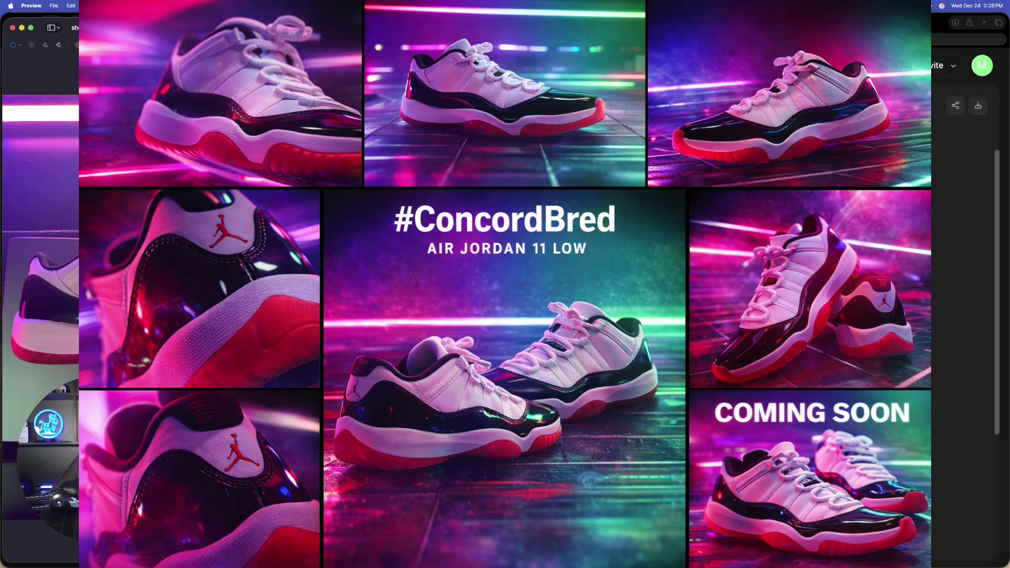
left_click(550, 251)
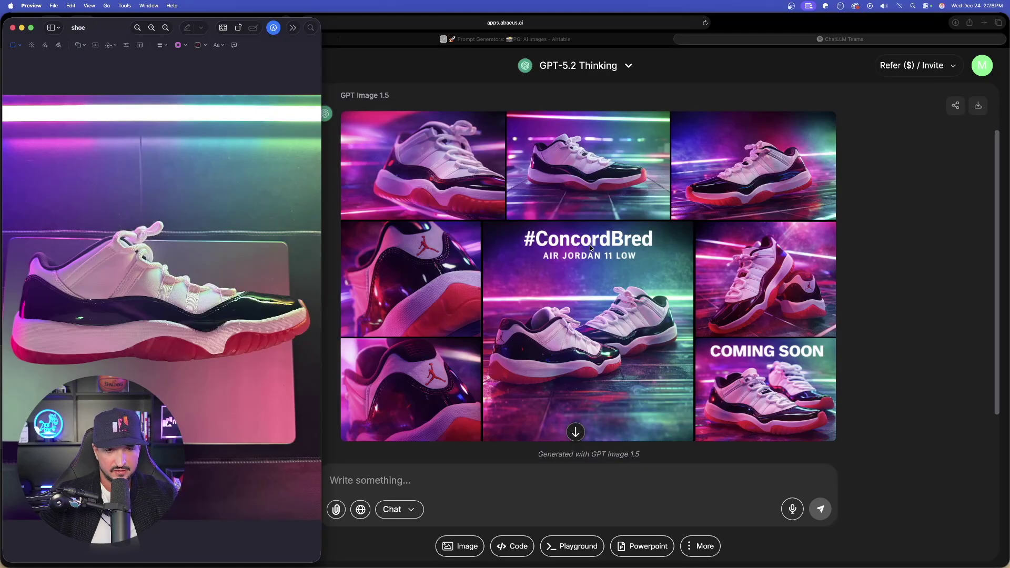
left_click(613, 262)
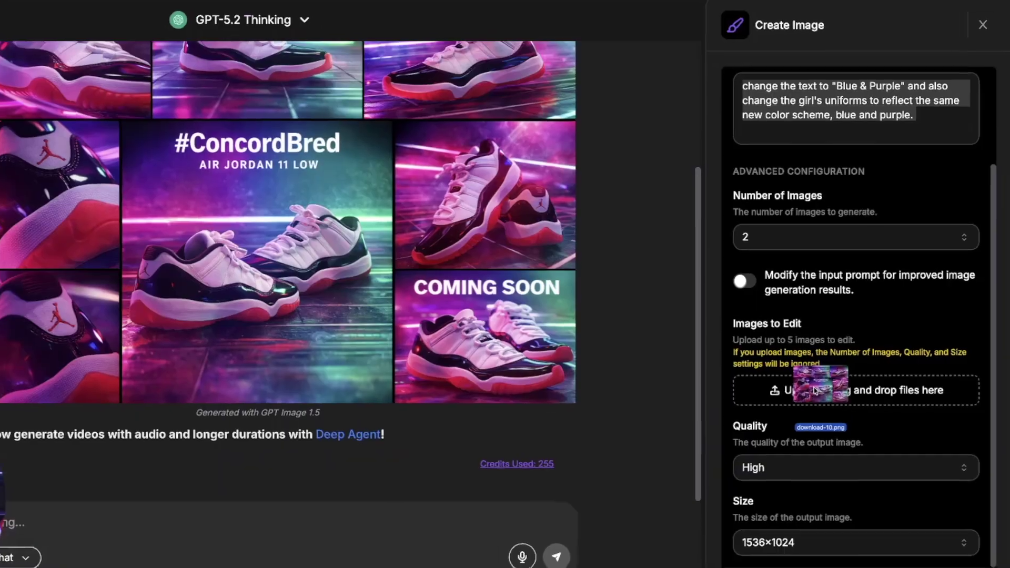
Step: Attach download-10.png and replace the old prompt with the new moodboard recolor prompt
left_click_drag(763, 389, 823, 399)
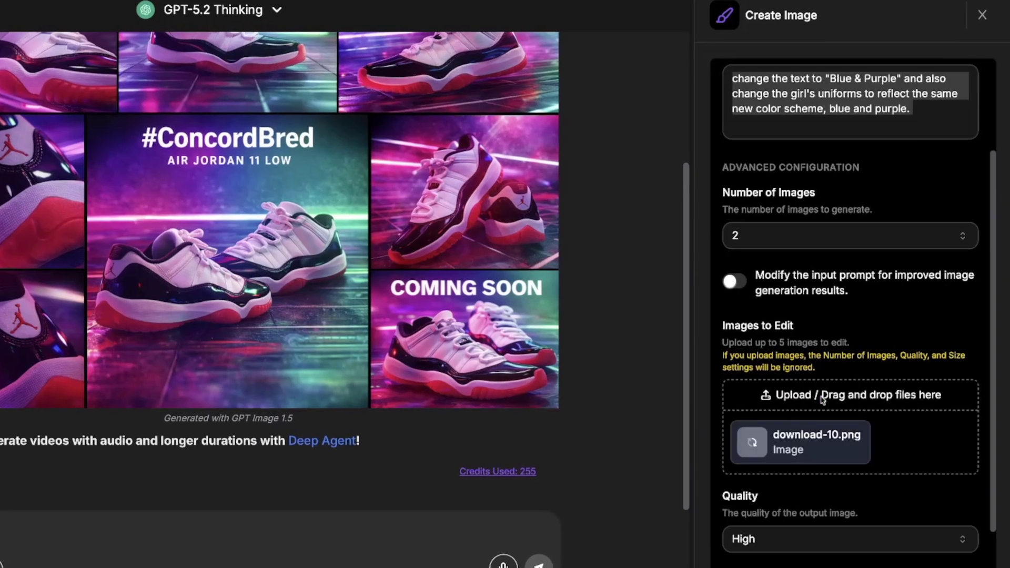
scroll(796, 371, "up", 3)
triple_click(794, 230)
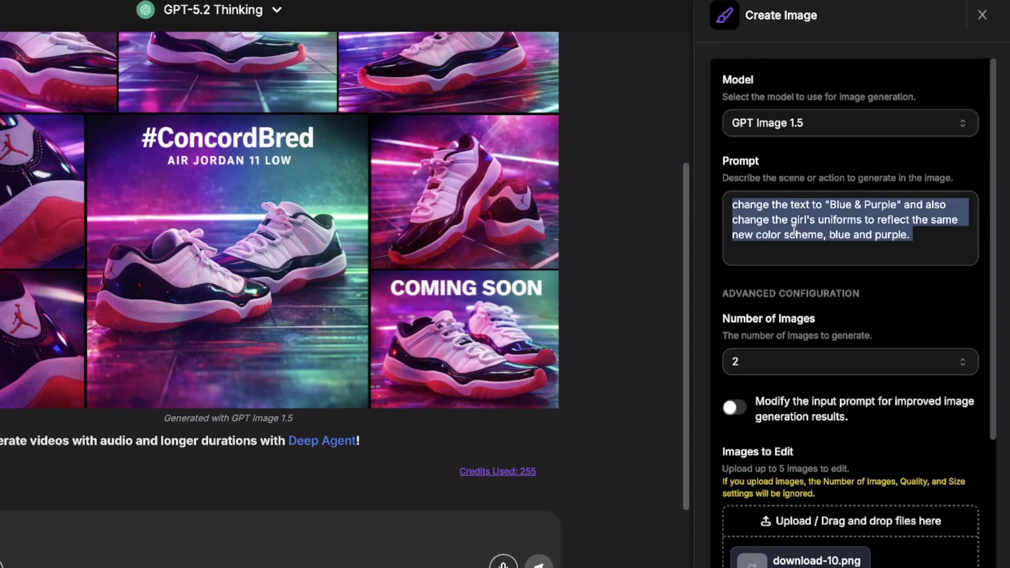
key("BackSpace")
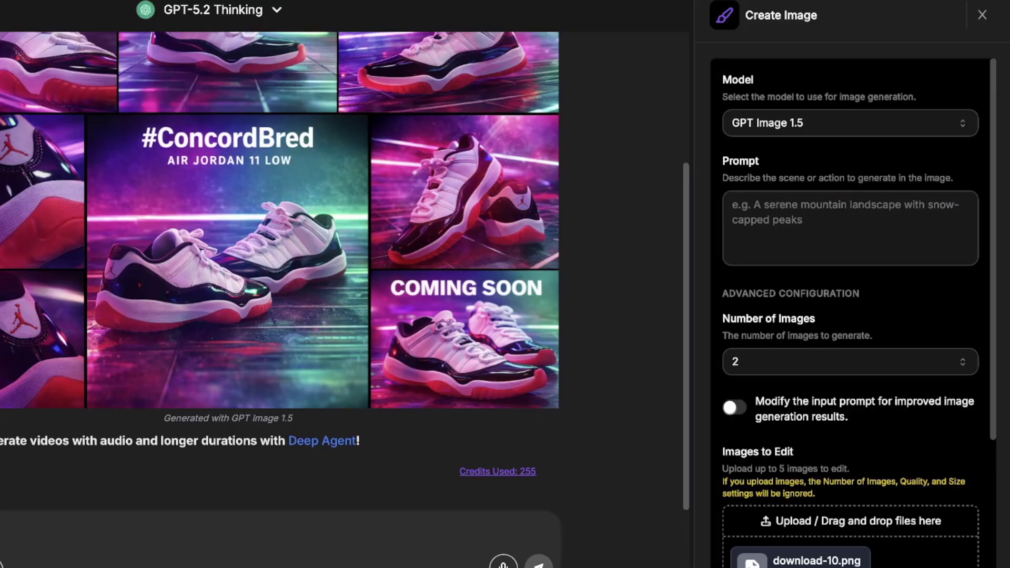
type("change the moodboard style and color scheme to blue, purple and black, change the shoes from red to blue")
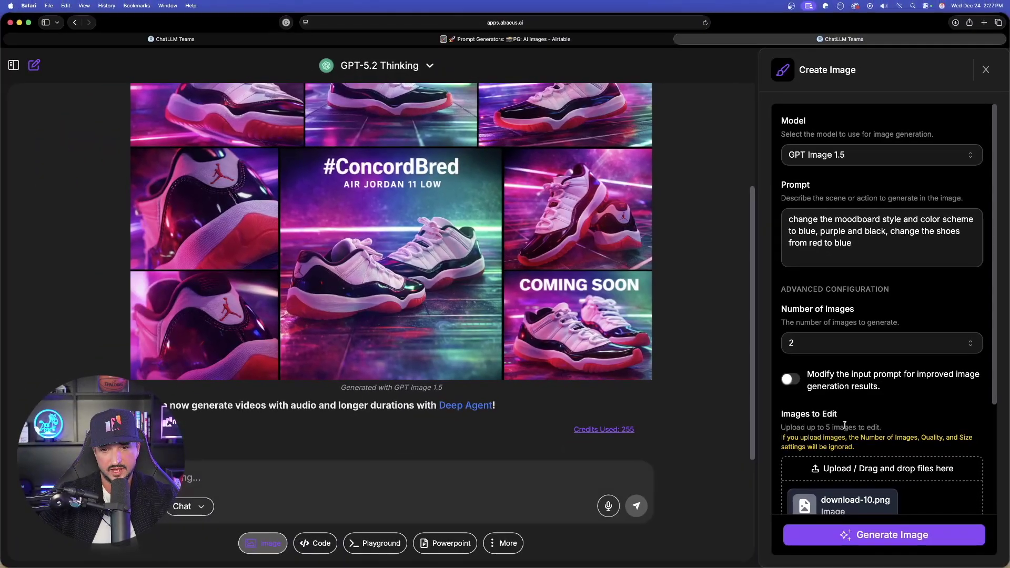
scroll(794, 383, "down", 5)
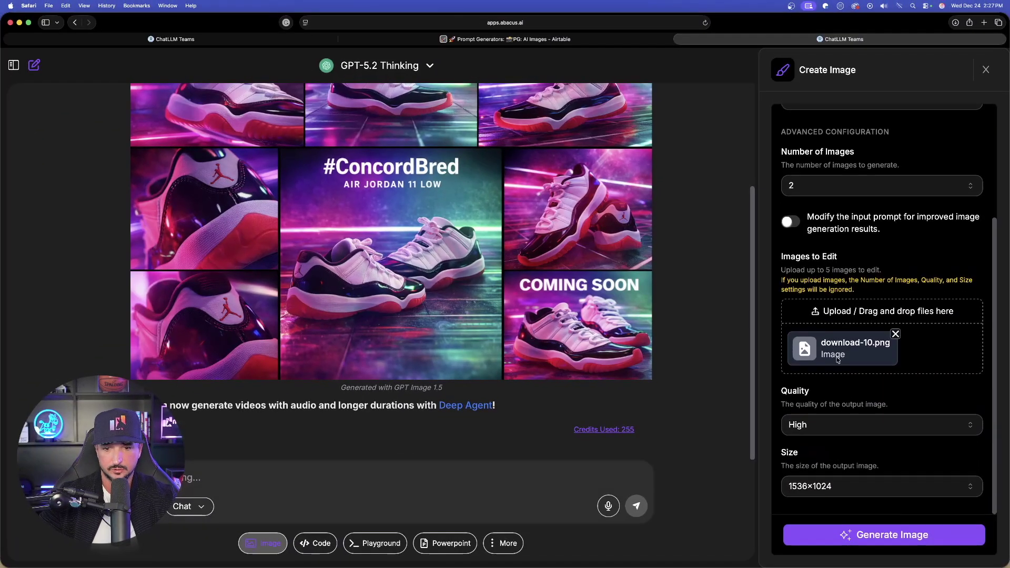